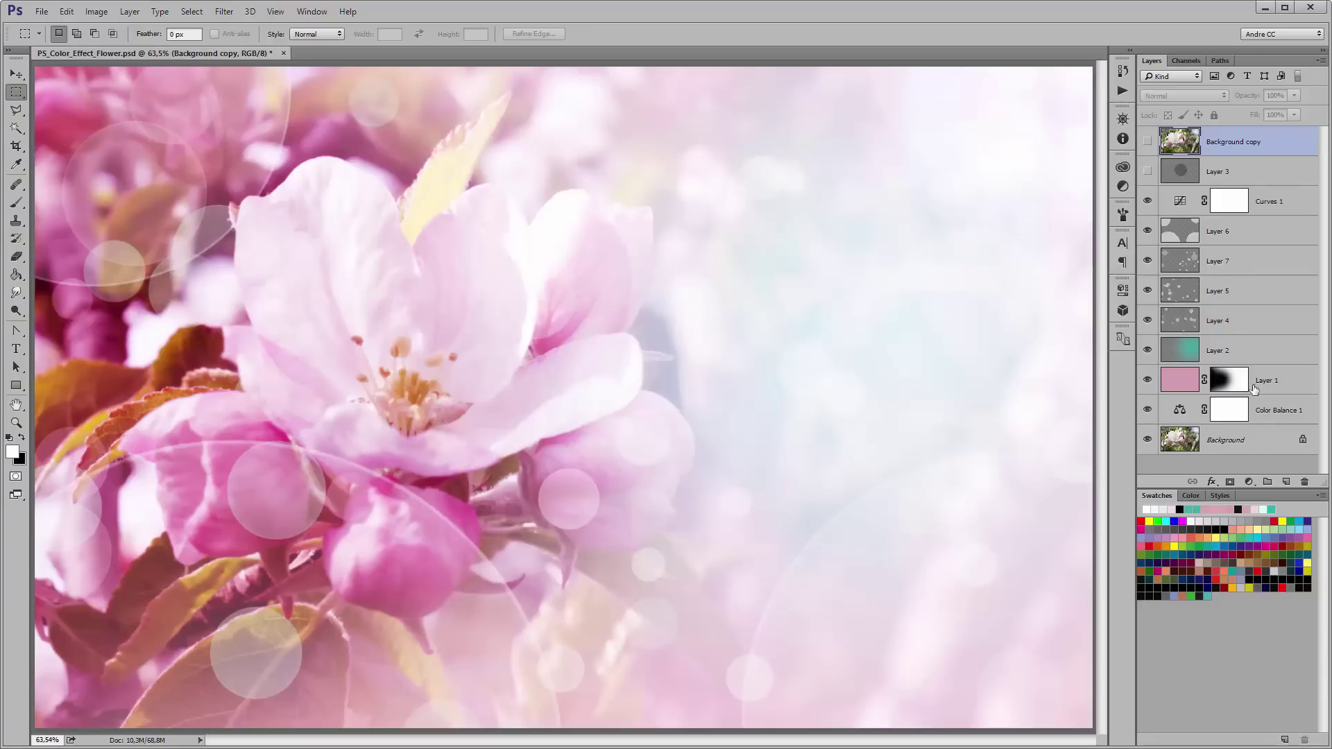
Hide the overlay layers to compare with the original photo, then show them all again.
drag(1148, 200, 1150, 419)
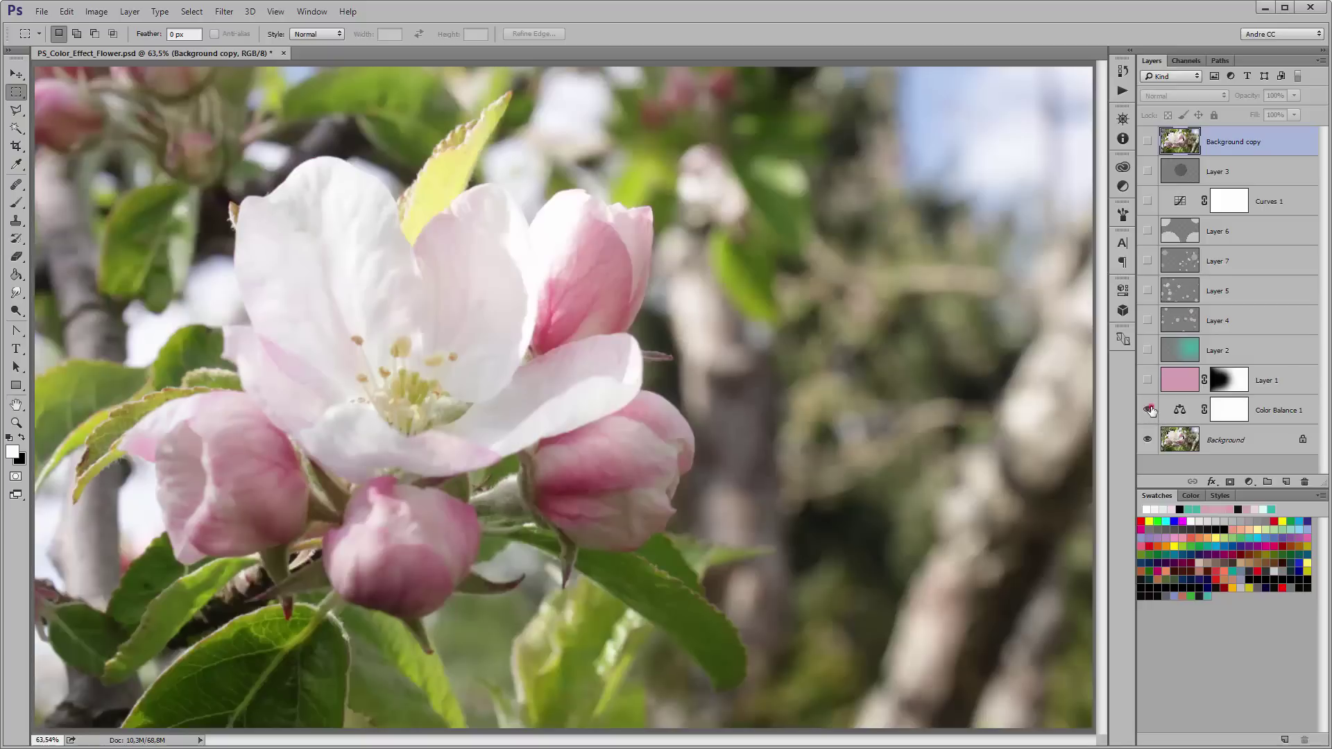
click(1149, 410)
click(1148, 380)
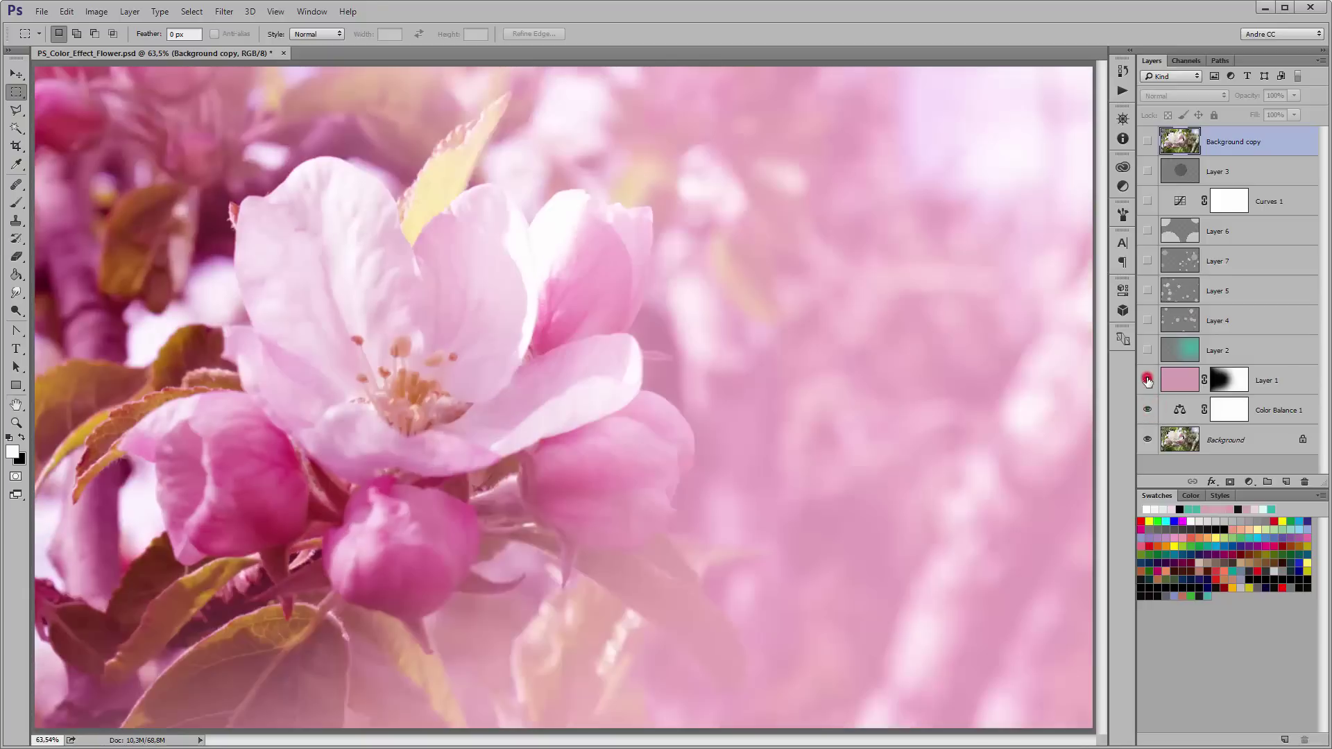
click(1148, 350)
click(1149, 319)
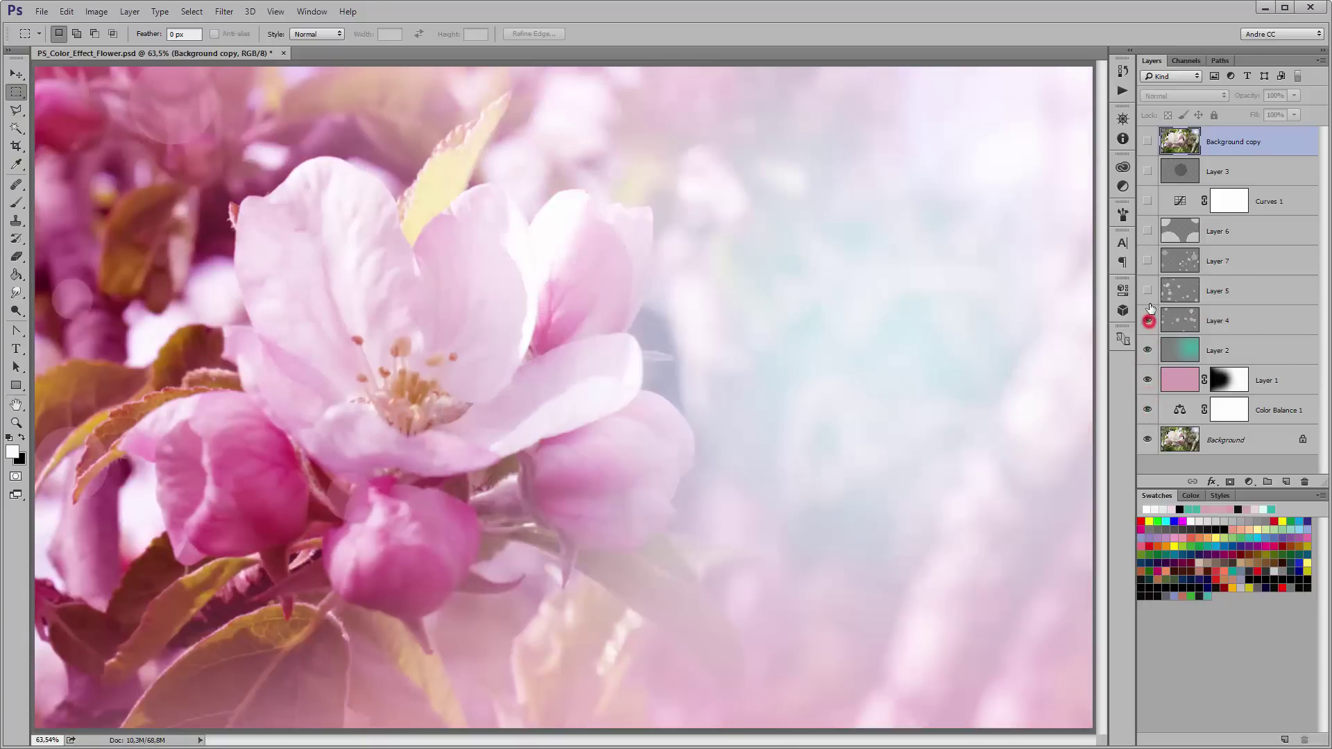
click(1149, 291)
click(1148, 261)
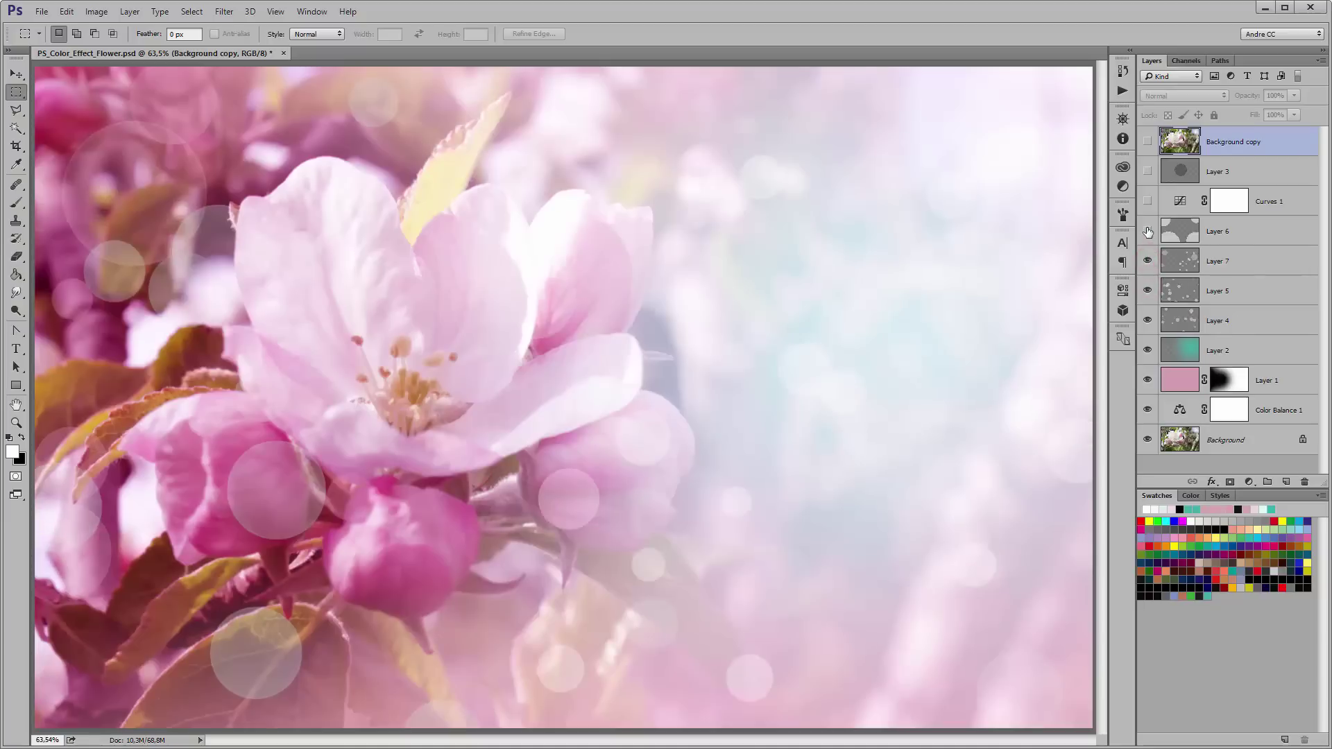
click(1148, 231)
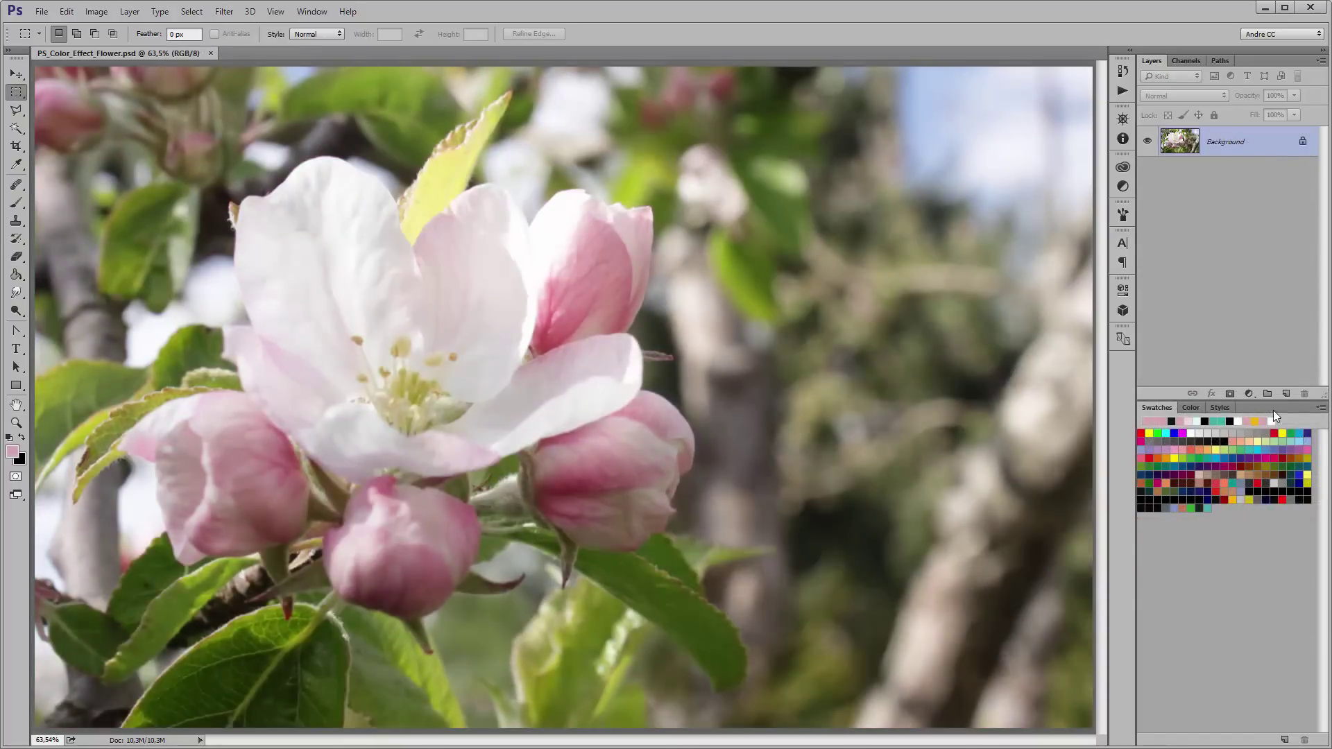
Fill a new layer with petal pink sampled from the blossom and blend it as Screen.
click(1286, 395)
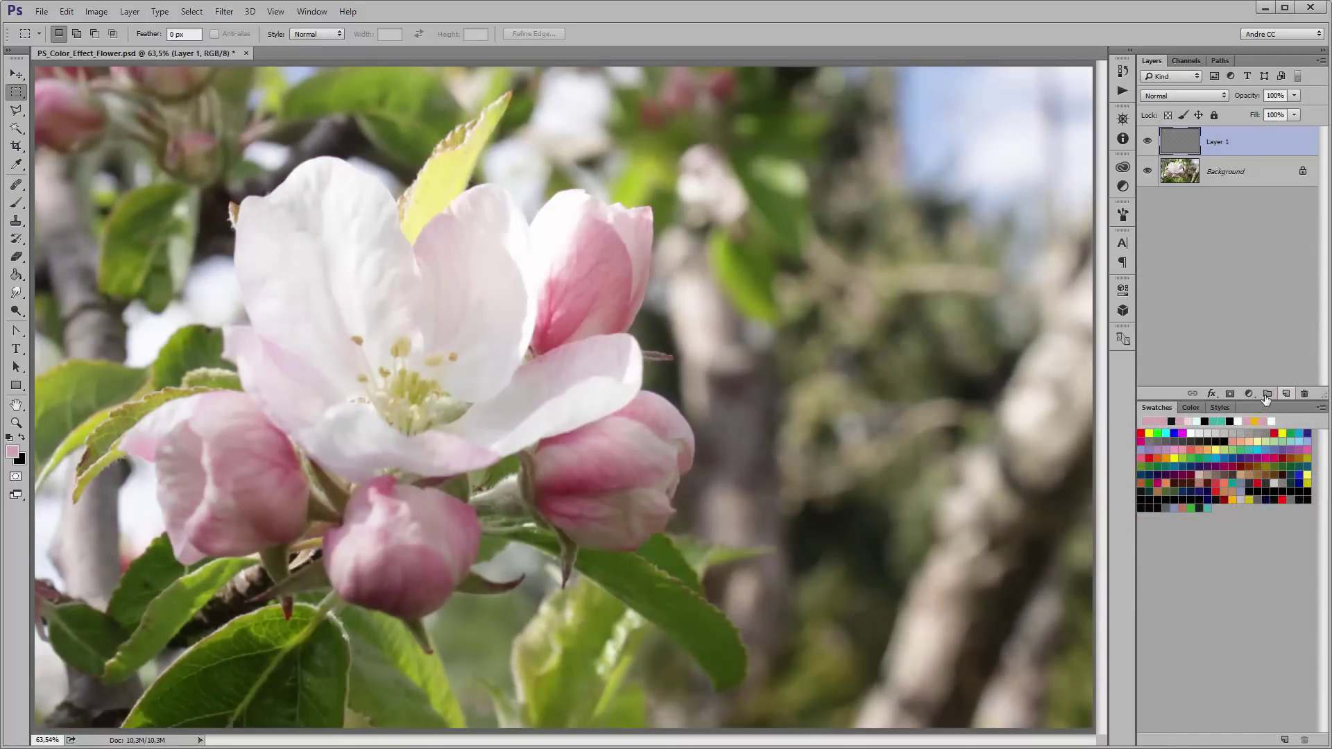
click(17, 275)
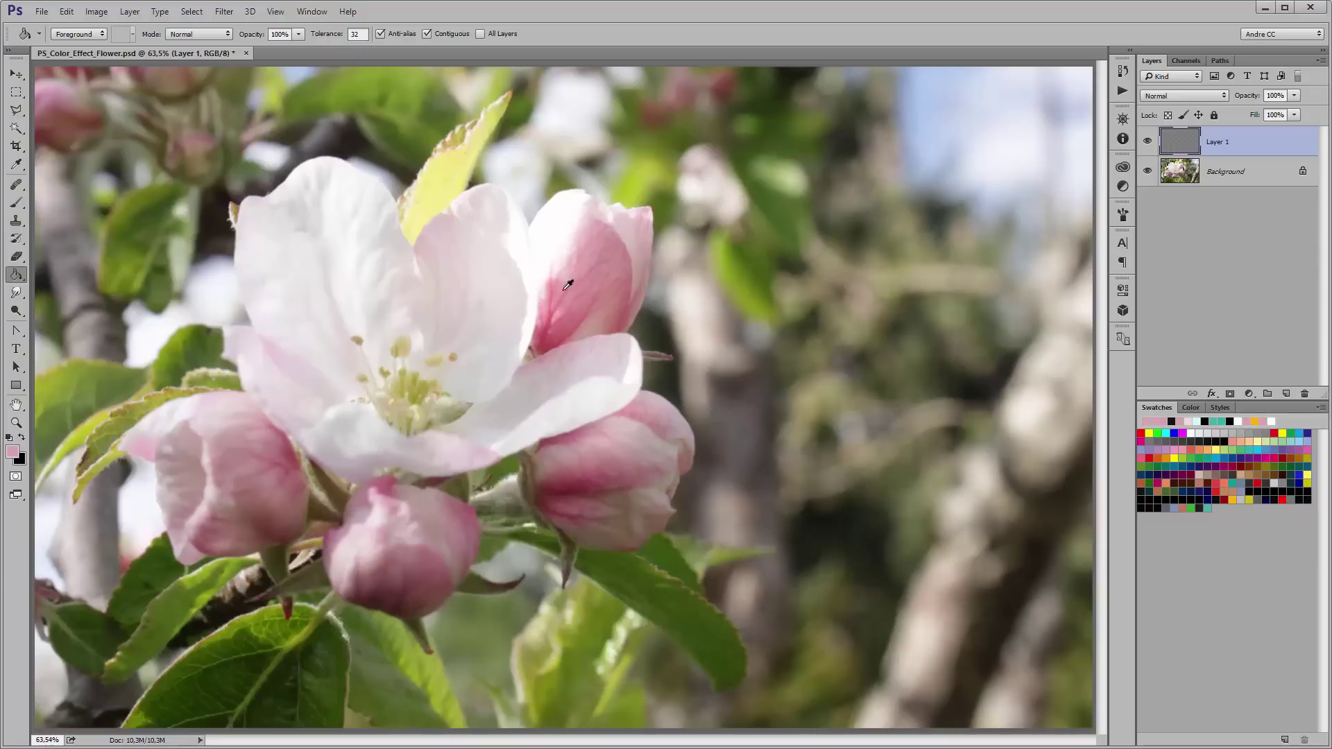
alt+click(596, 242)
click(598, 346)
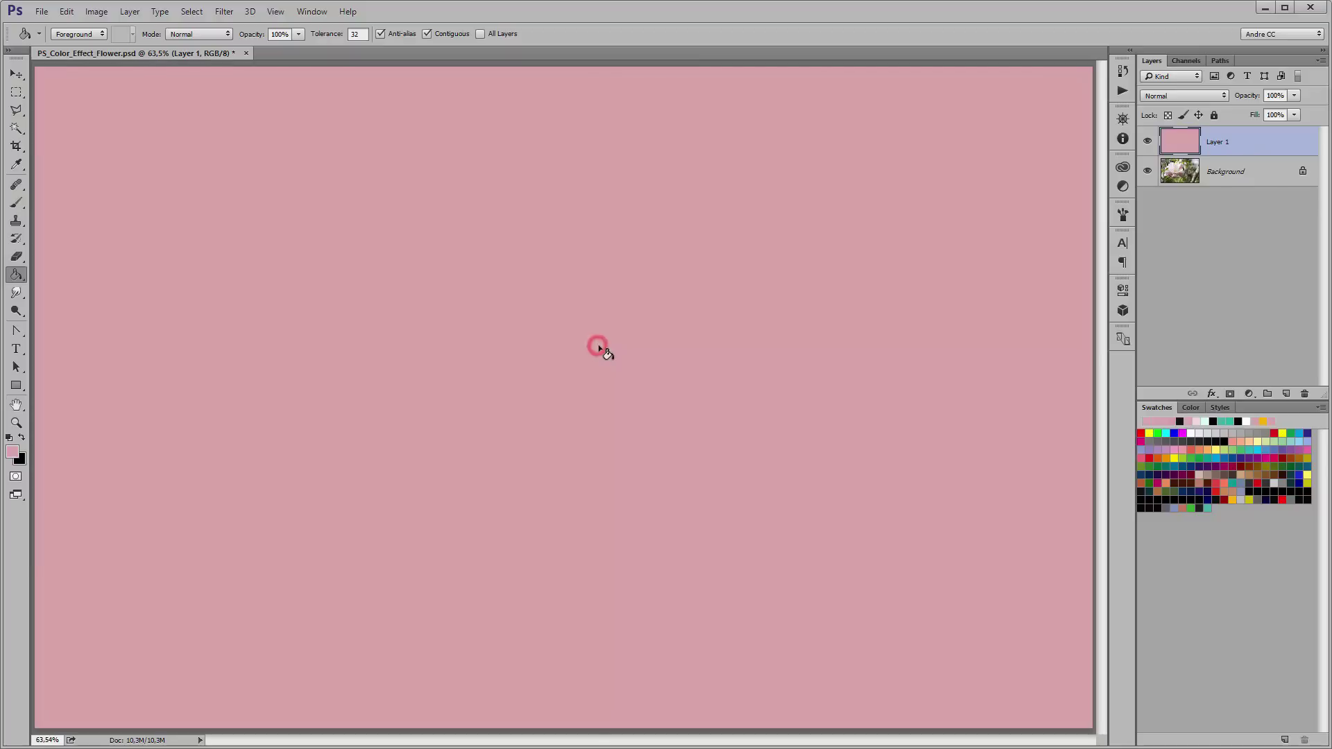
click(1172, 97)
key(Escape)
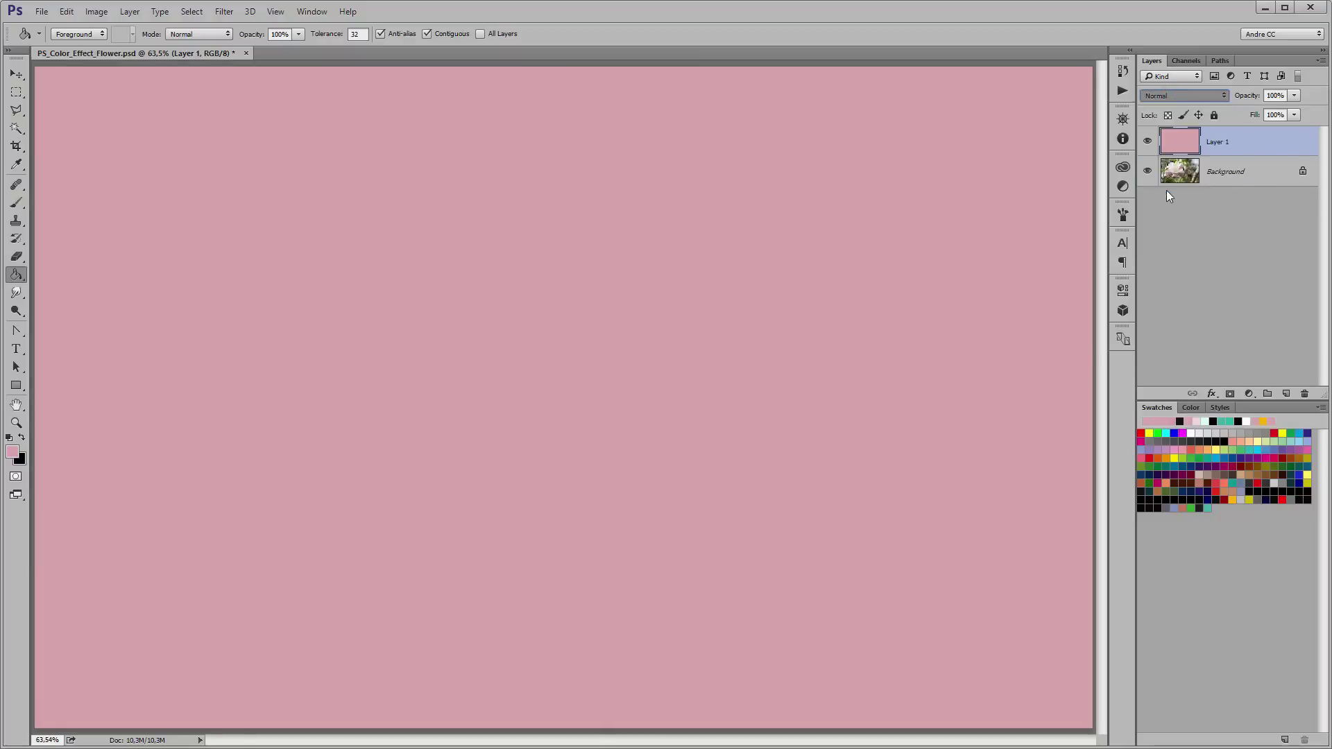
key(s)
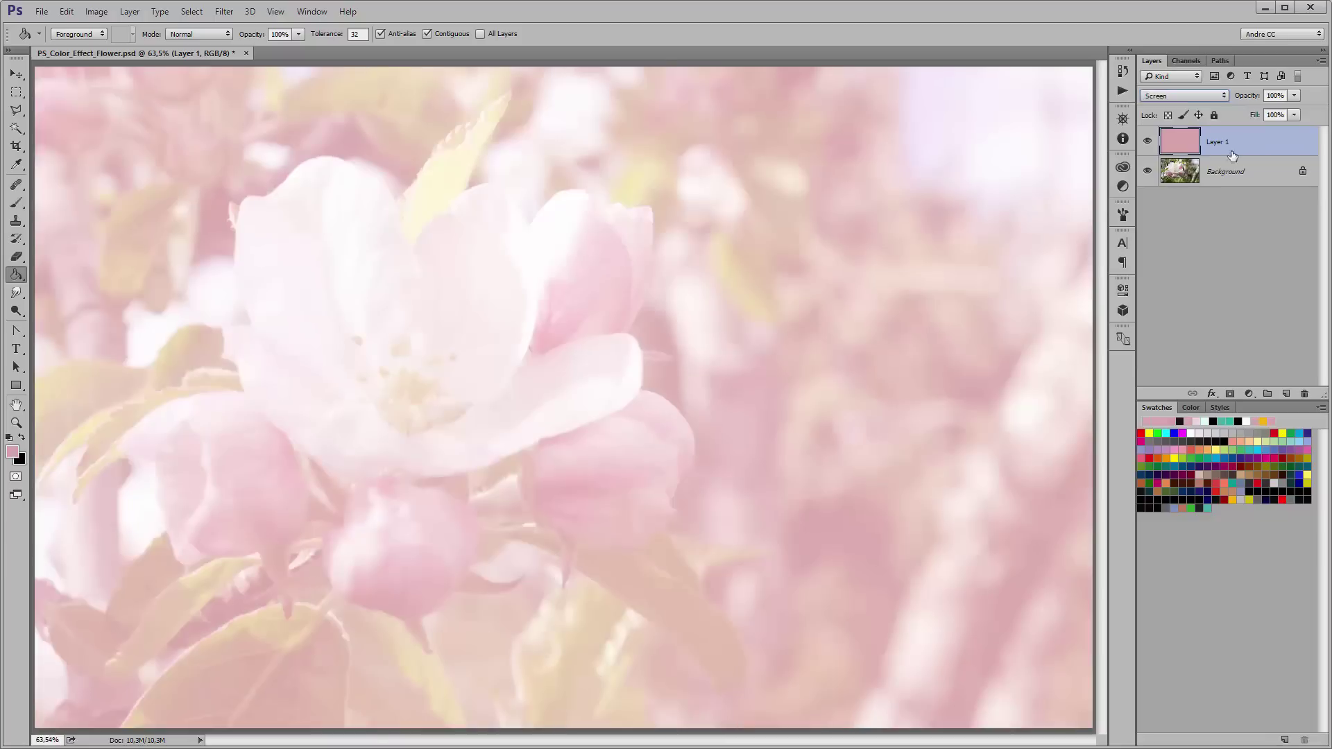
Add a layer mask to the pink layer and ready a very large soft round brush.
click(1230, 395)
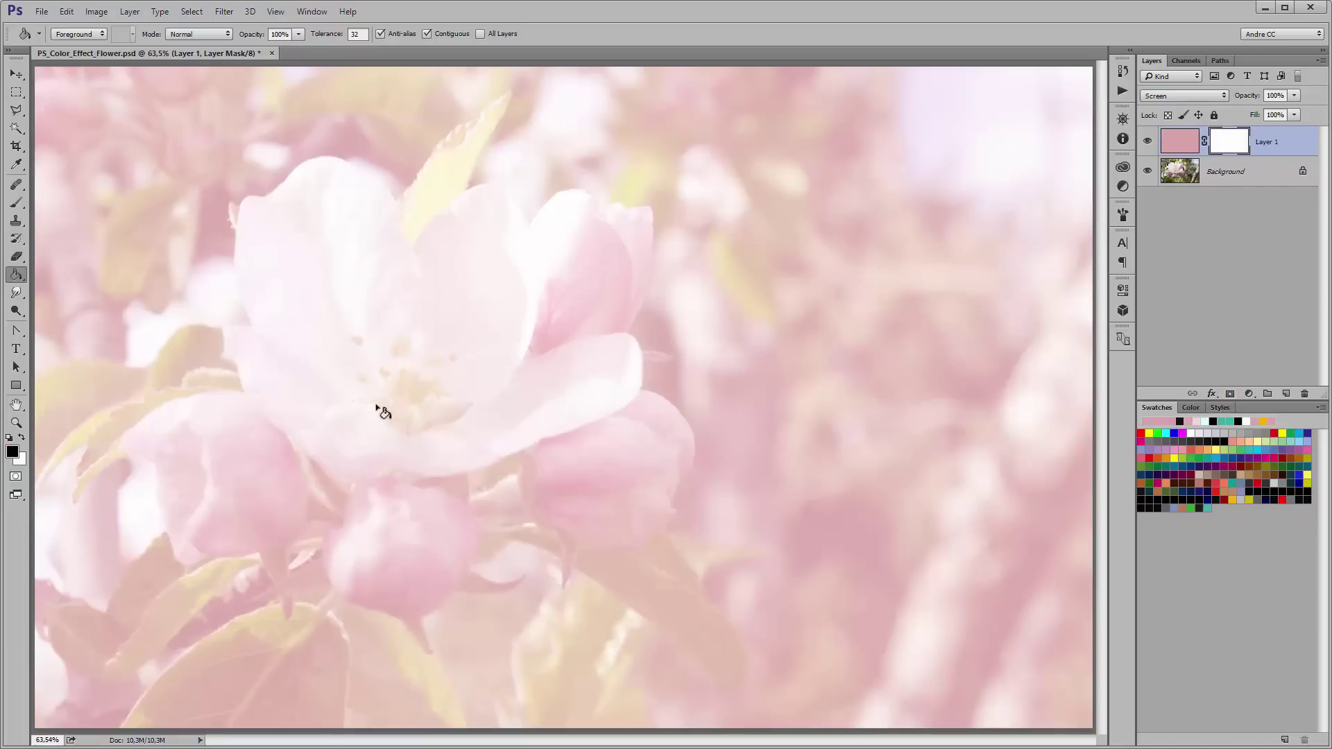
click(17, 204)
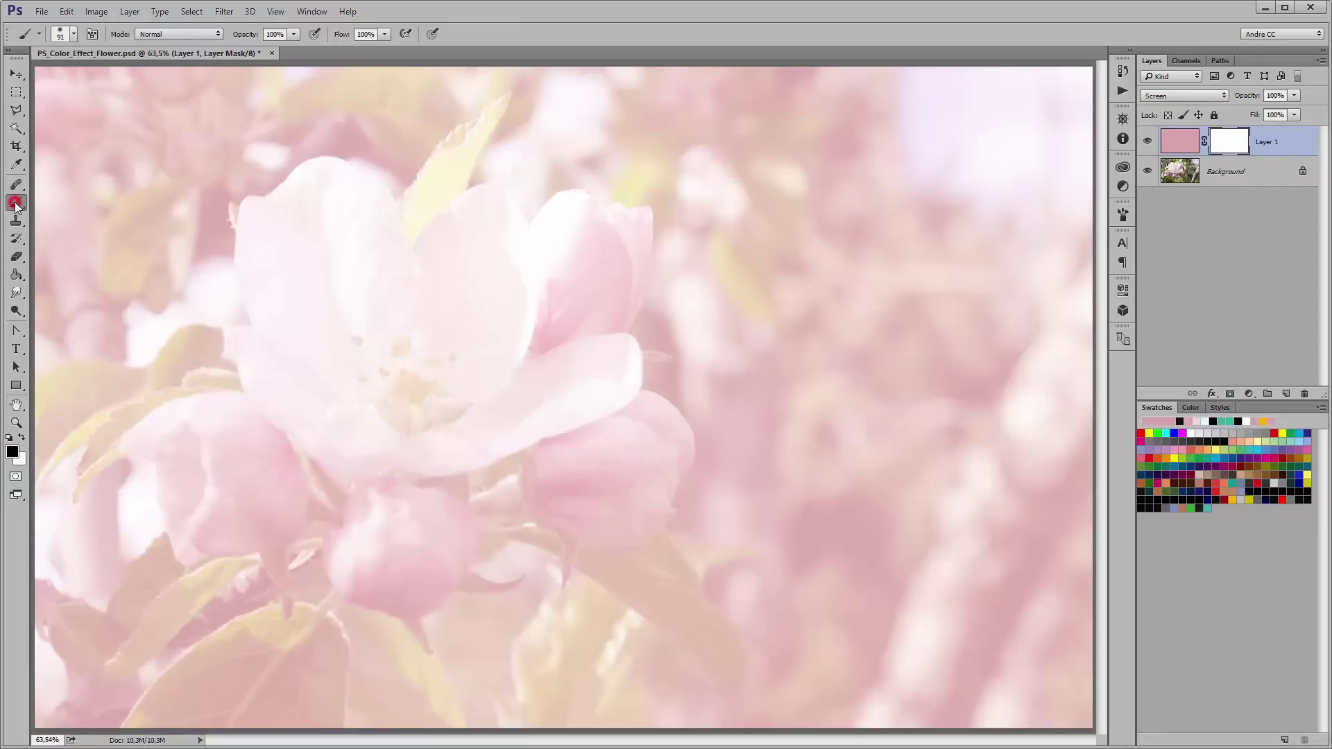
click(74, 36)
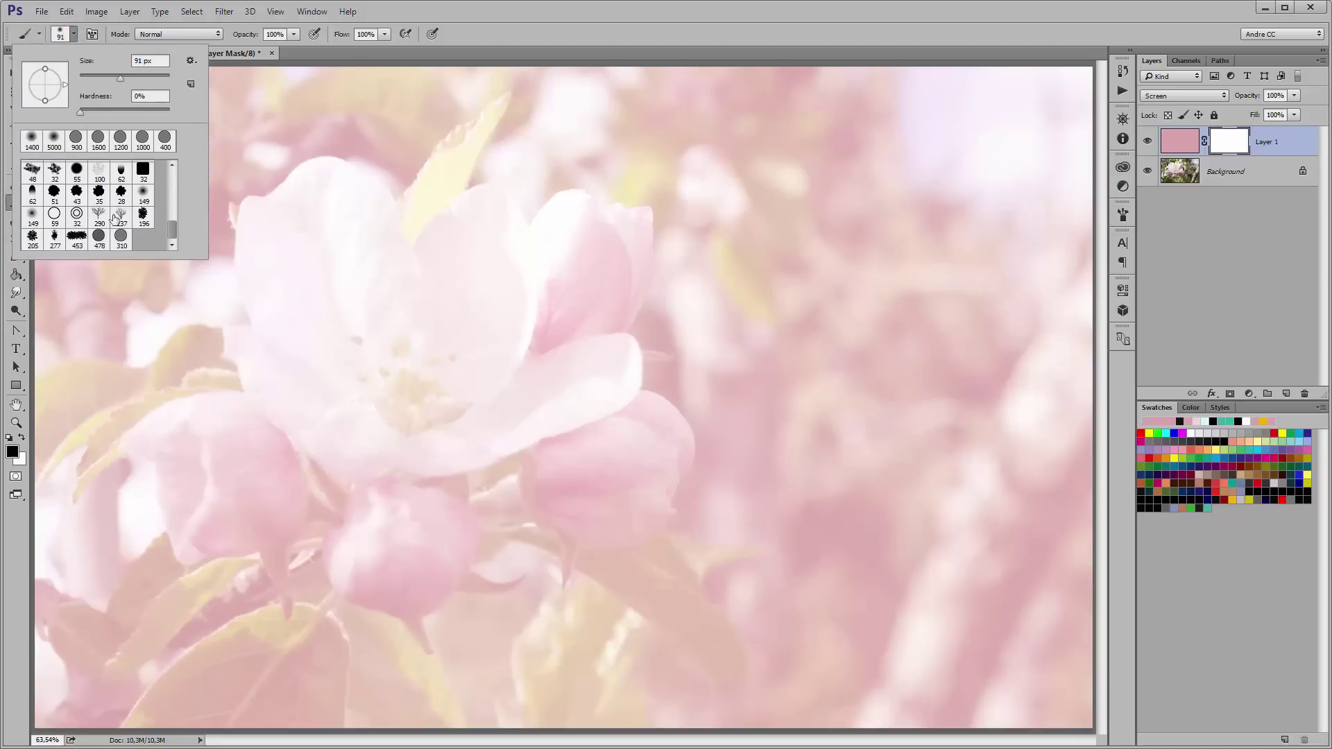
scroll(169, 230, up, 5)
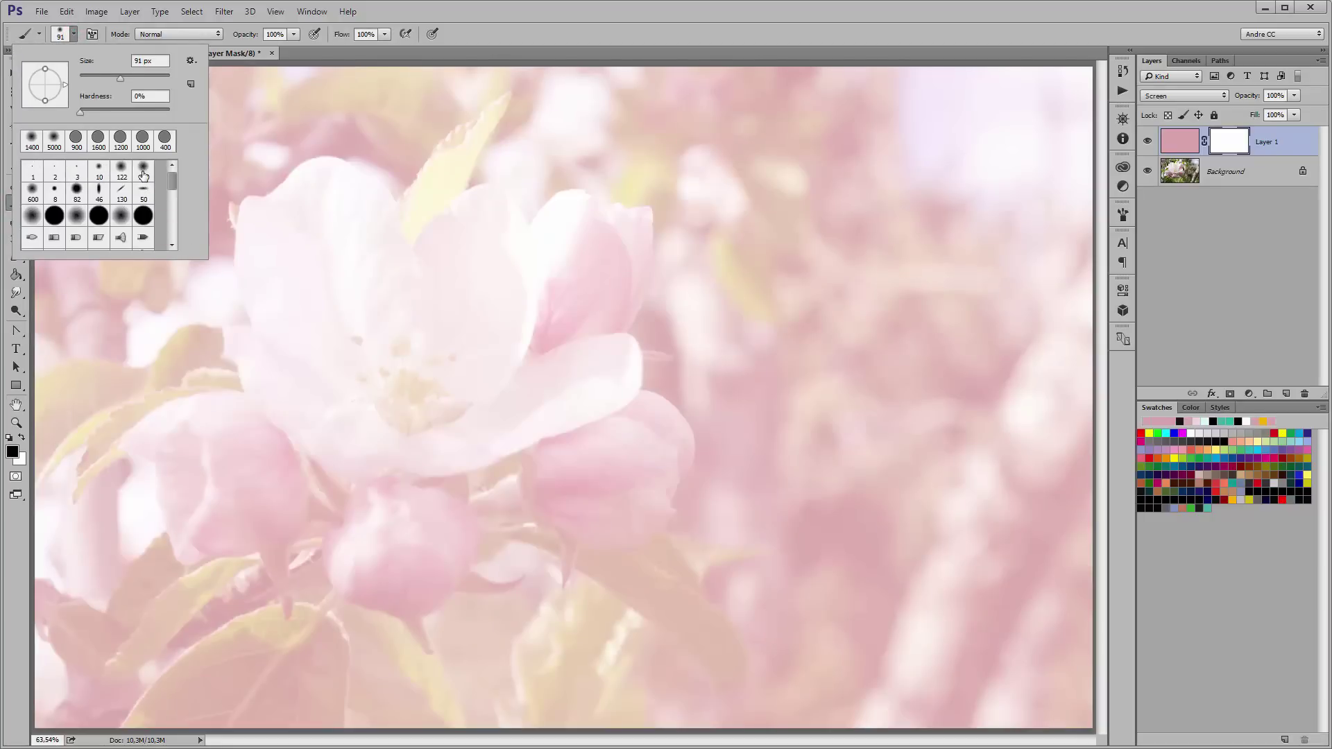
click(143, 169)
click(464, 5)
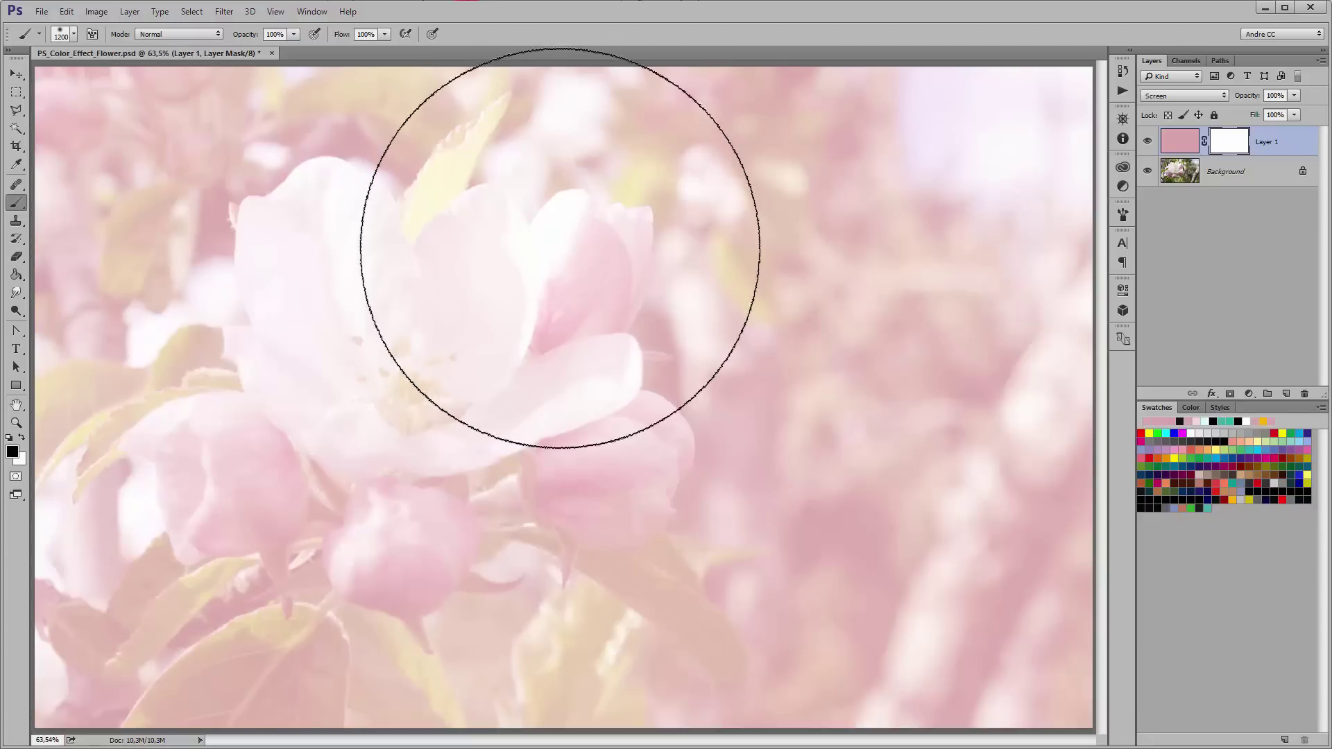
key(bracketright)
key(bracketright)
key(bracketright)
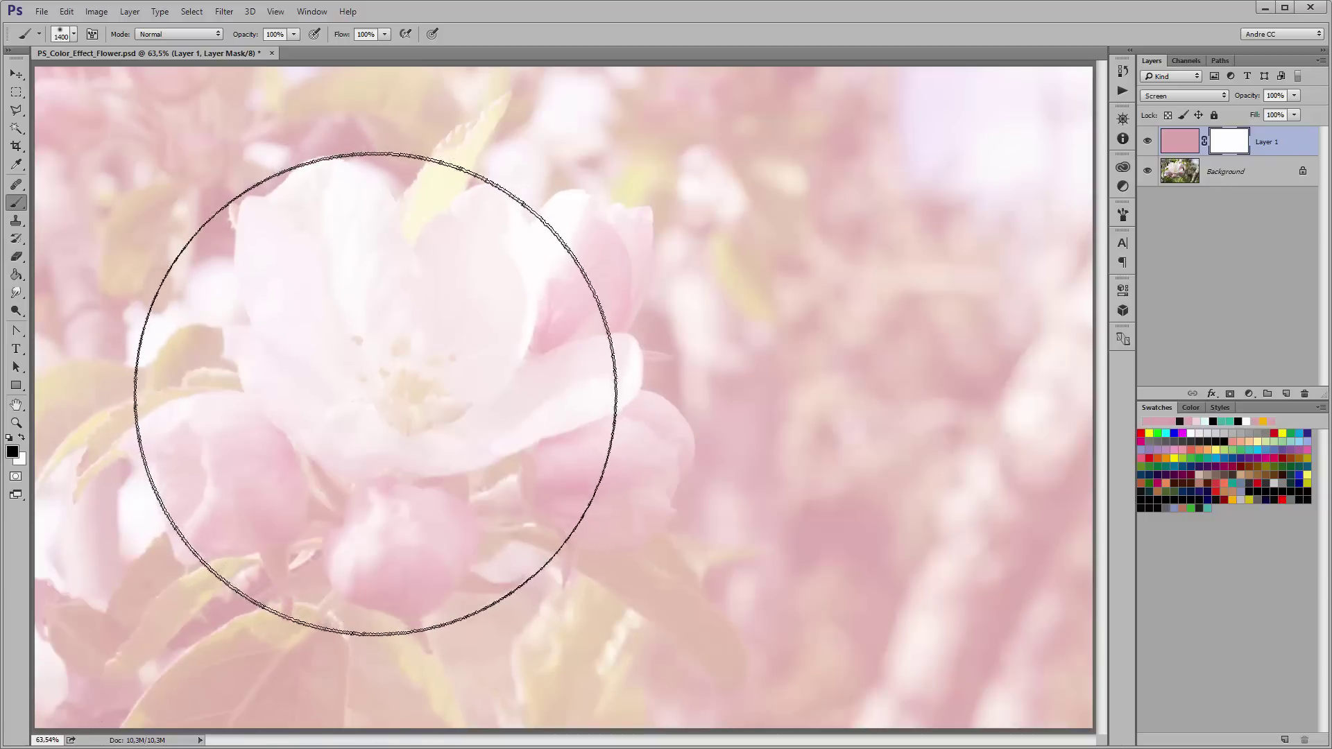
Paint black on the mask over the flower, left branch and leaves, refining at 50% opacity.
click(375, 394)
scroll(361, 400, down, 2)
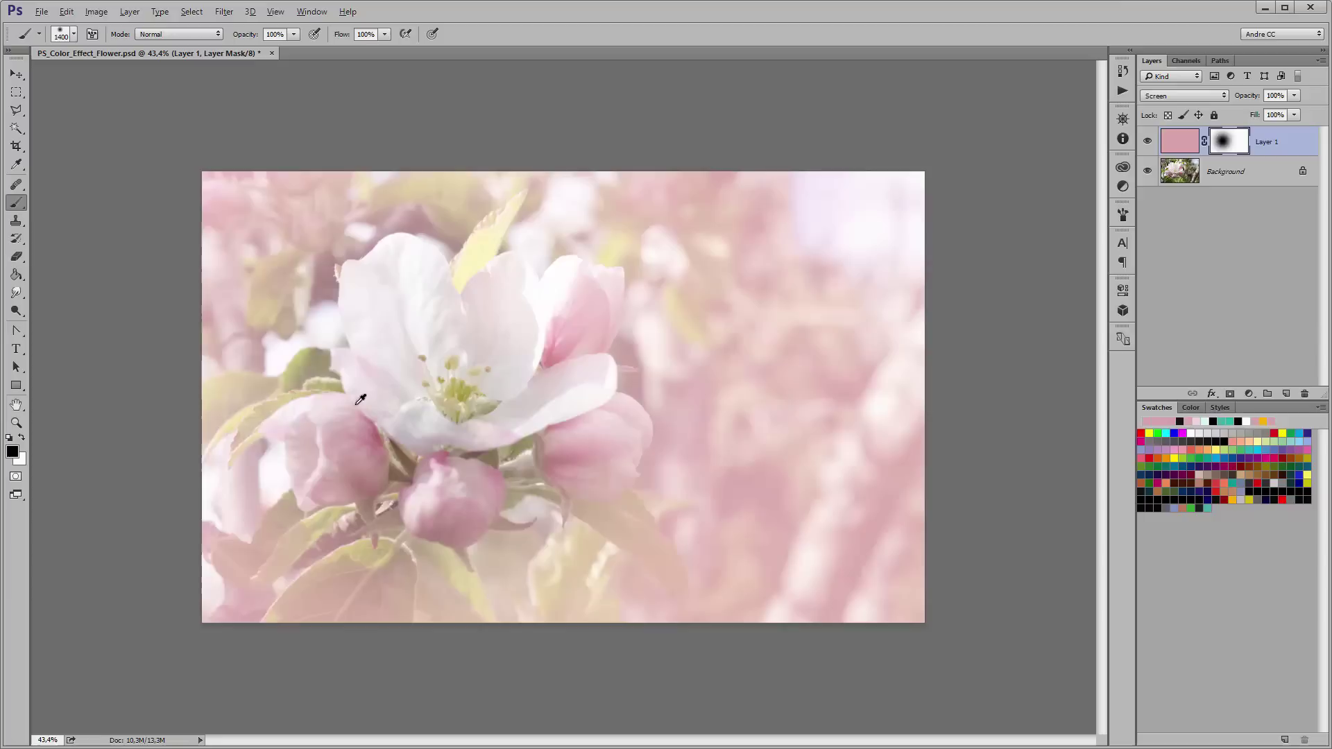
mouse_move(360, 400)
mouse_down()
mouse_move(146, 246)
mouse_move(130, 545)
mouse_up()
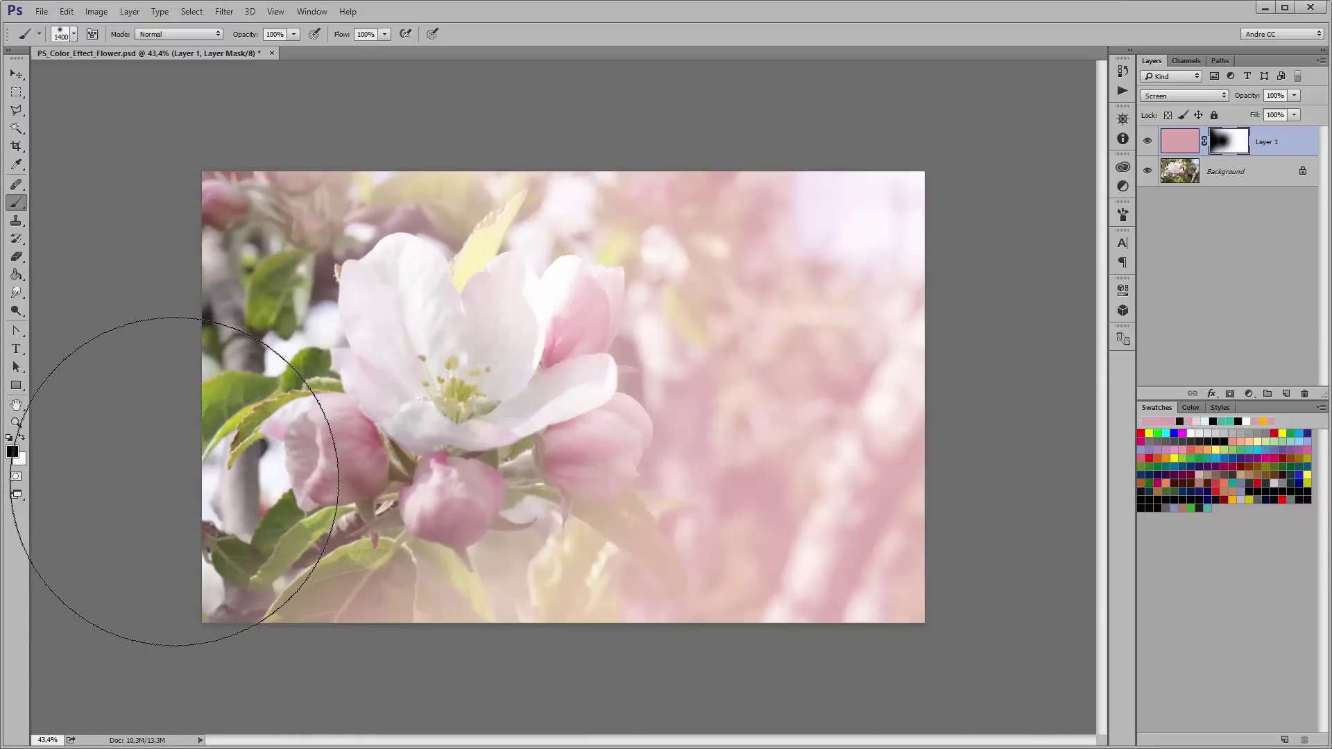
click(292, 34)
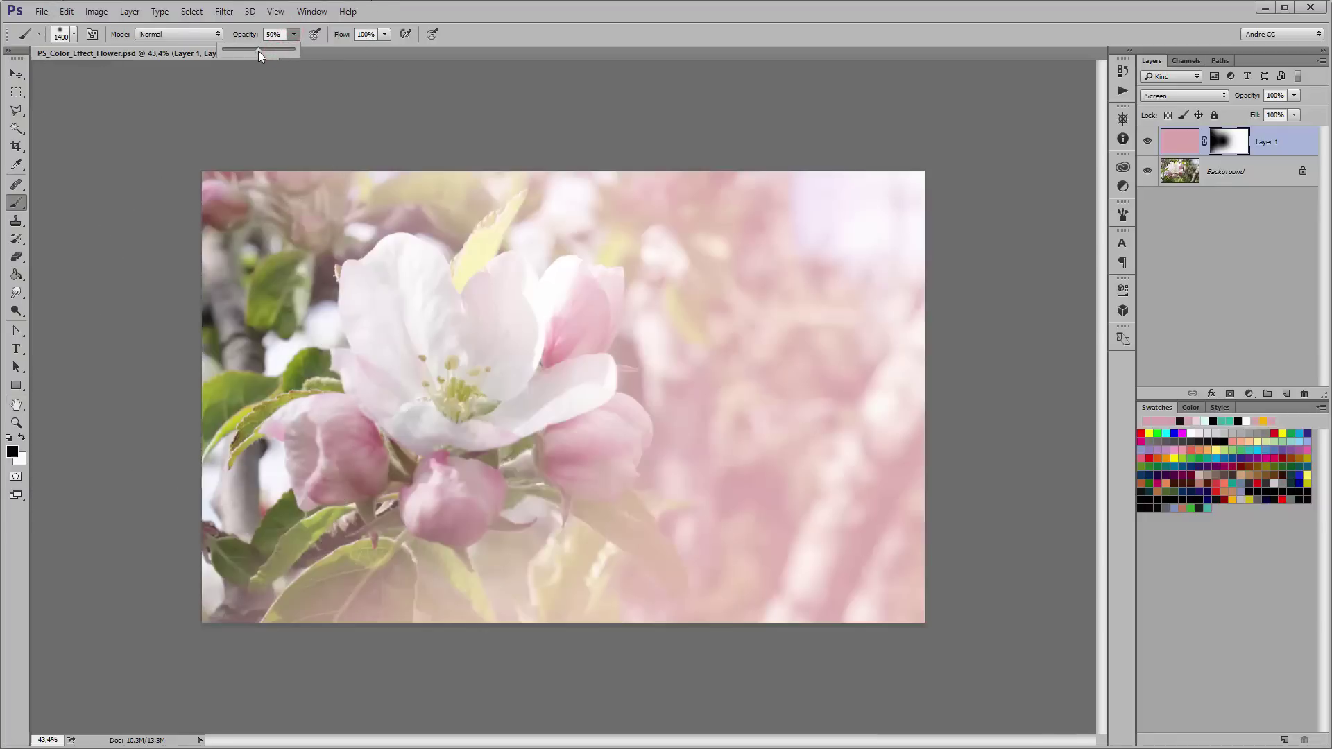
click(496, 12)
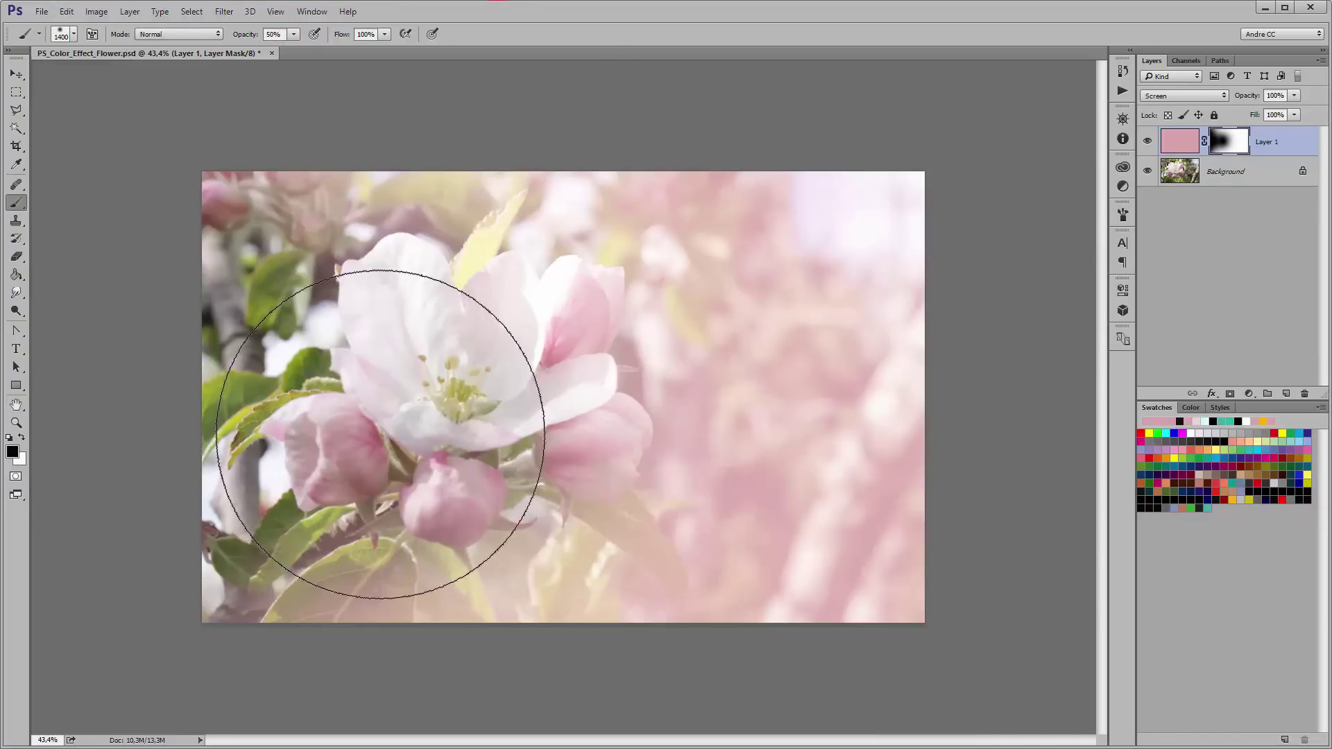
click(381, 435)
drag(381, 436, 327, 416)
mouse_move(342, 349)
mouse_down()
mouse_move(200, 351)
mouse_move(183, 312)
mouse_up()
drag(137, 271, 165, 442)
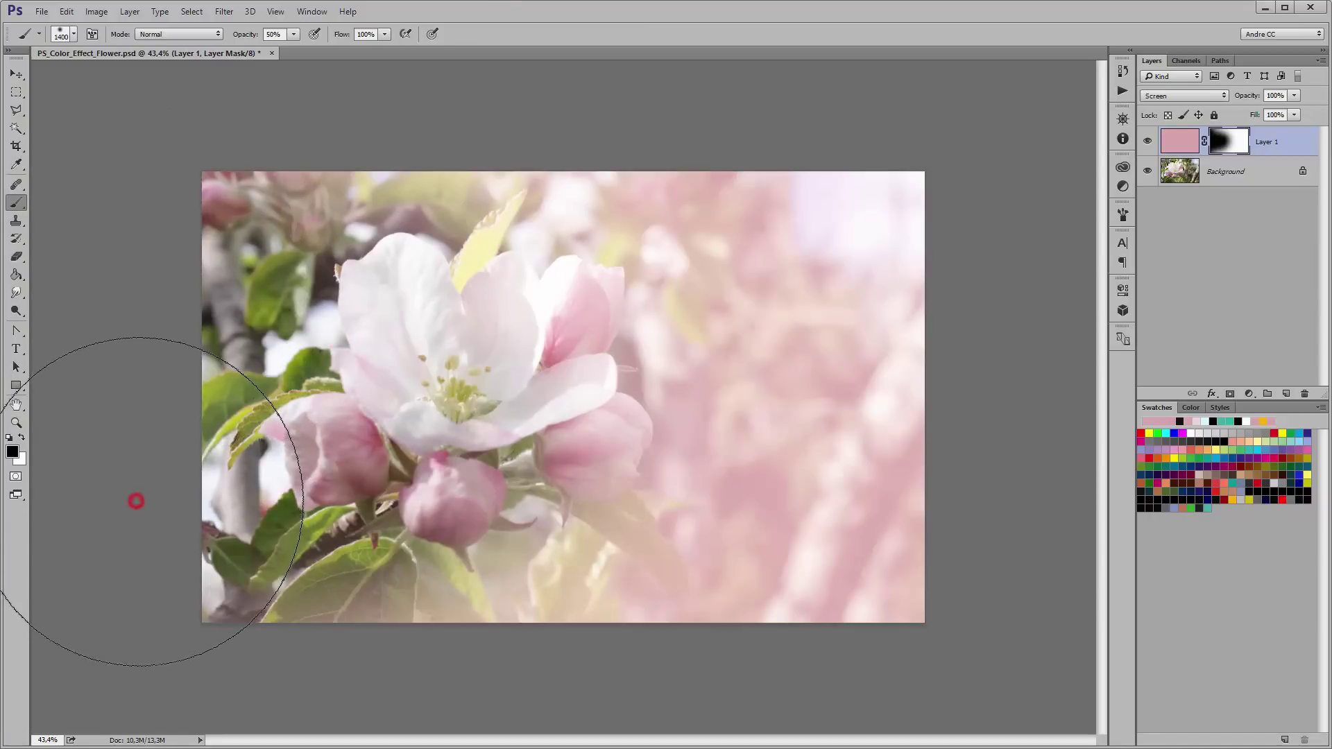
key(ctrl+0)
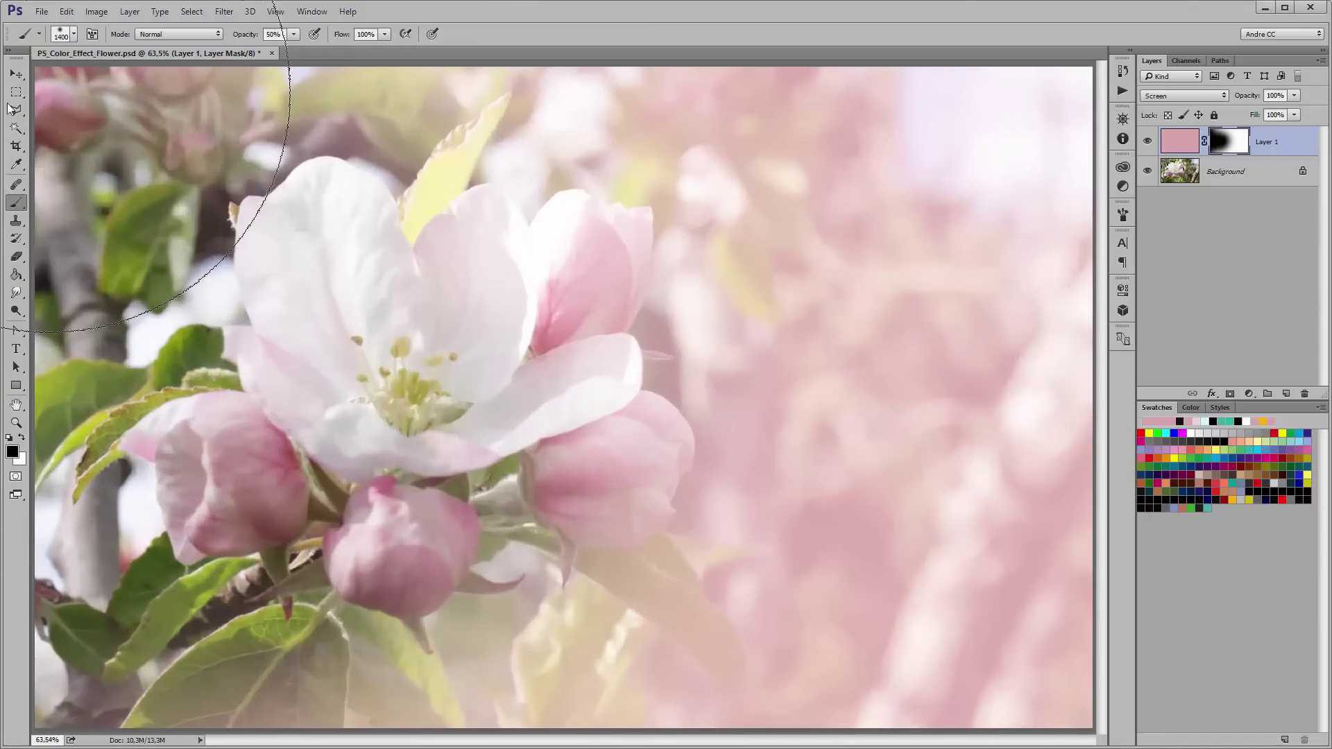
click(15, 92)
key(ctrl+2)
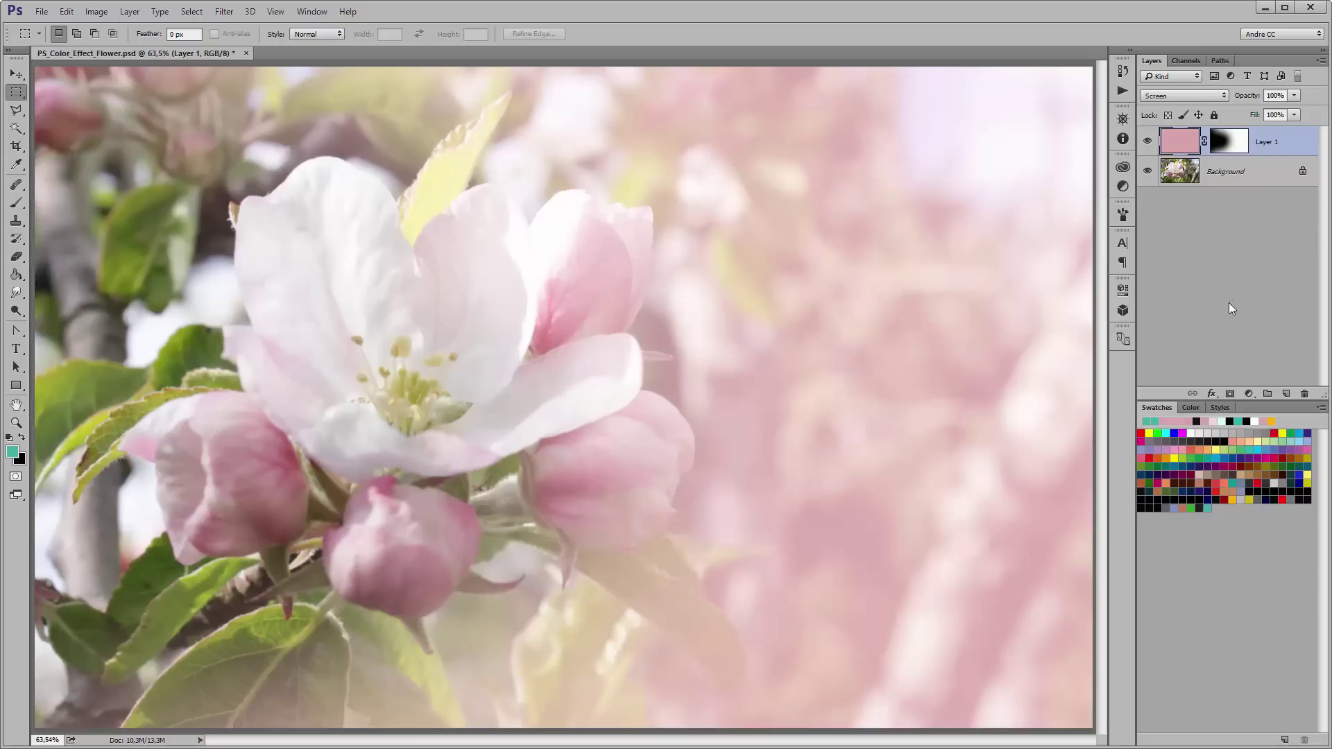
Add a Color Balance layer above Background with midtones Cyan-Red +75 and Magenta-Green -73.
click(1227, 175)
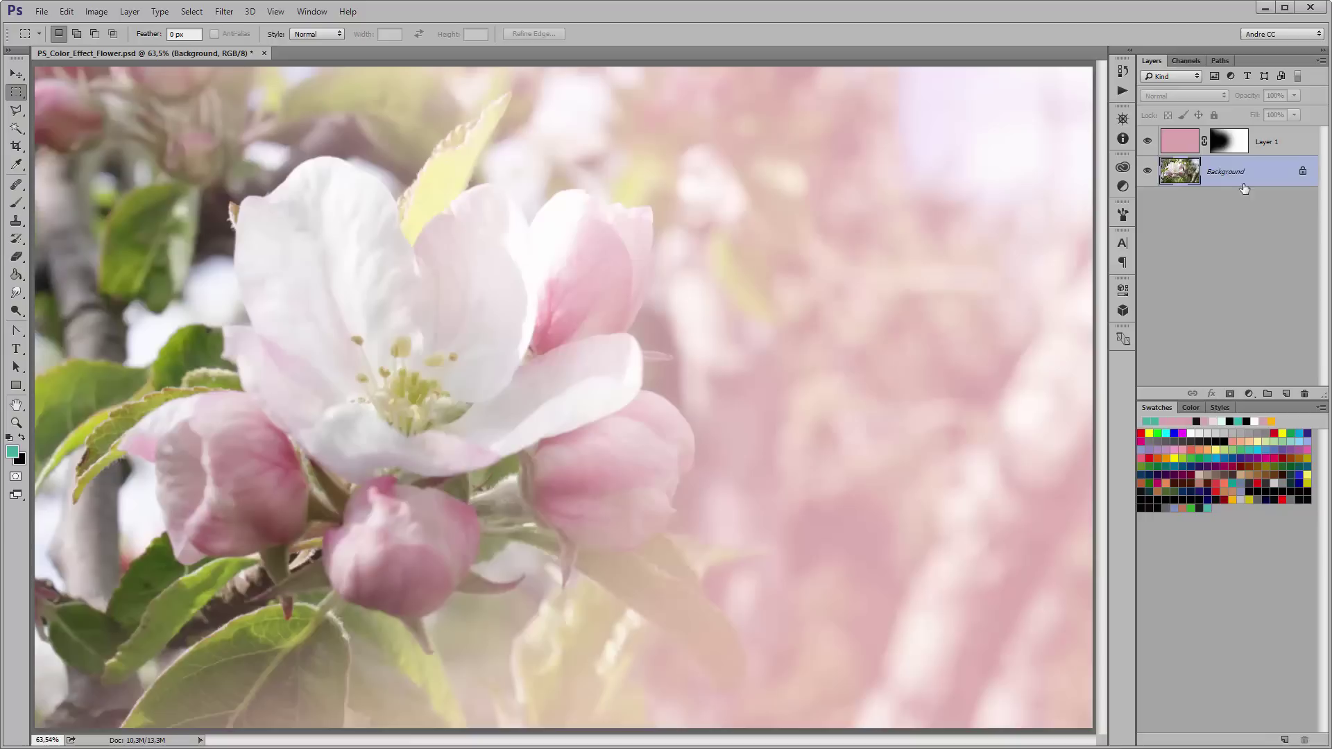
click(1248, 394)
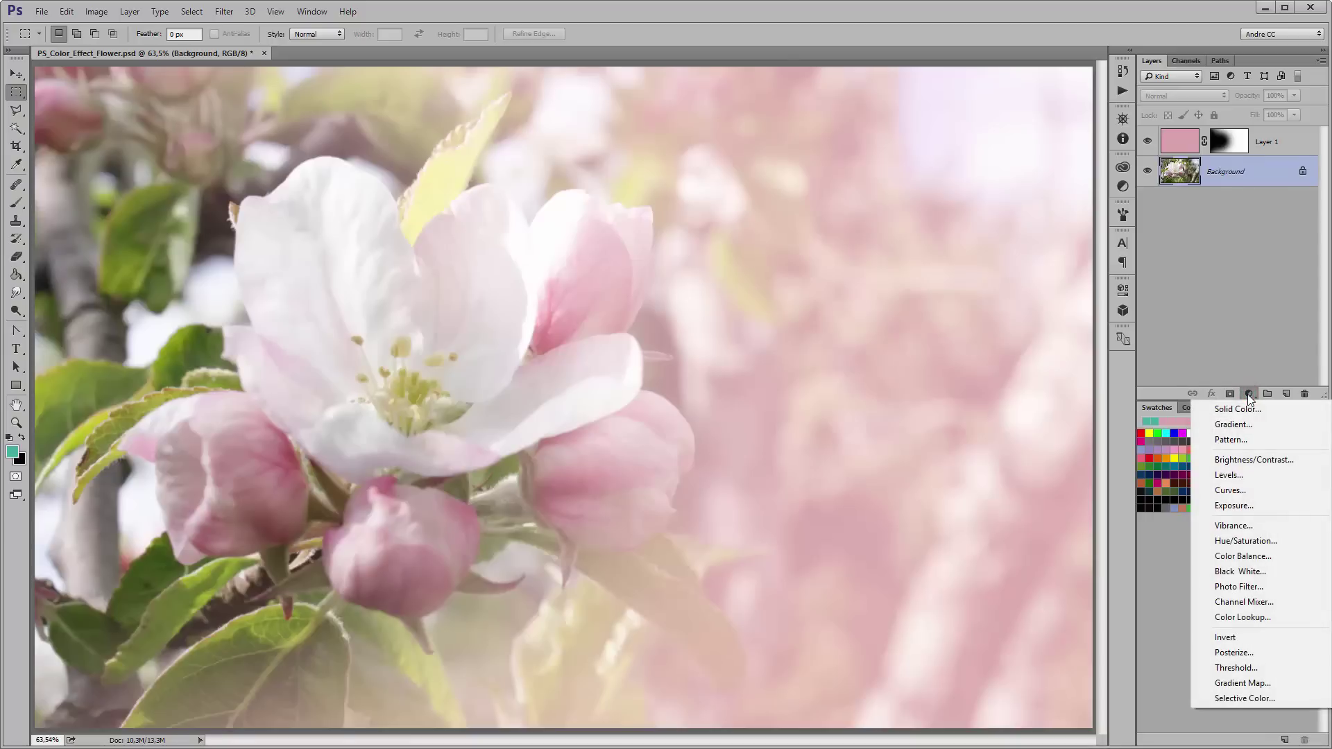
click(1246, 560)
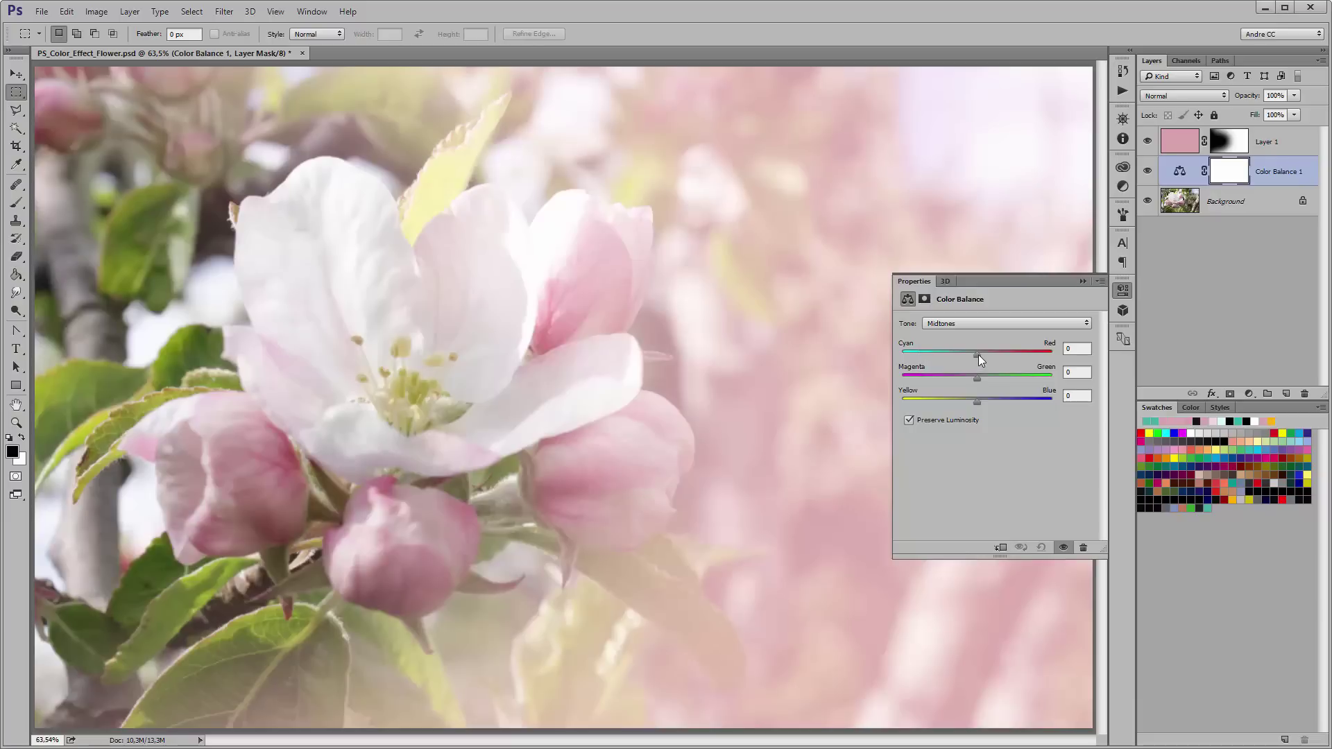
mouse_move(979, 355)
mouse_down()
mouse_move(1031, 351)
mouse_move(926, 379)
mouse_up()
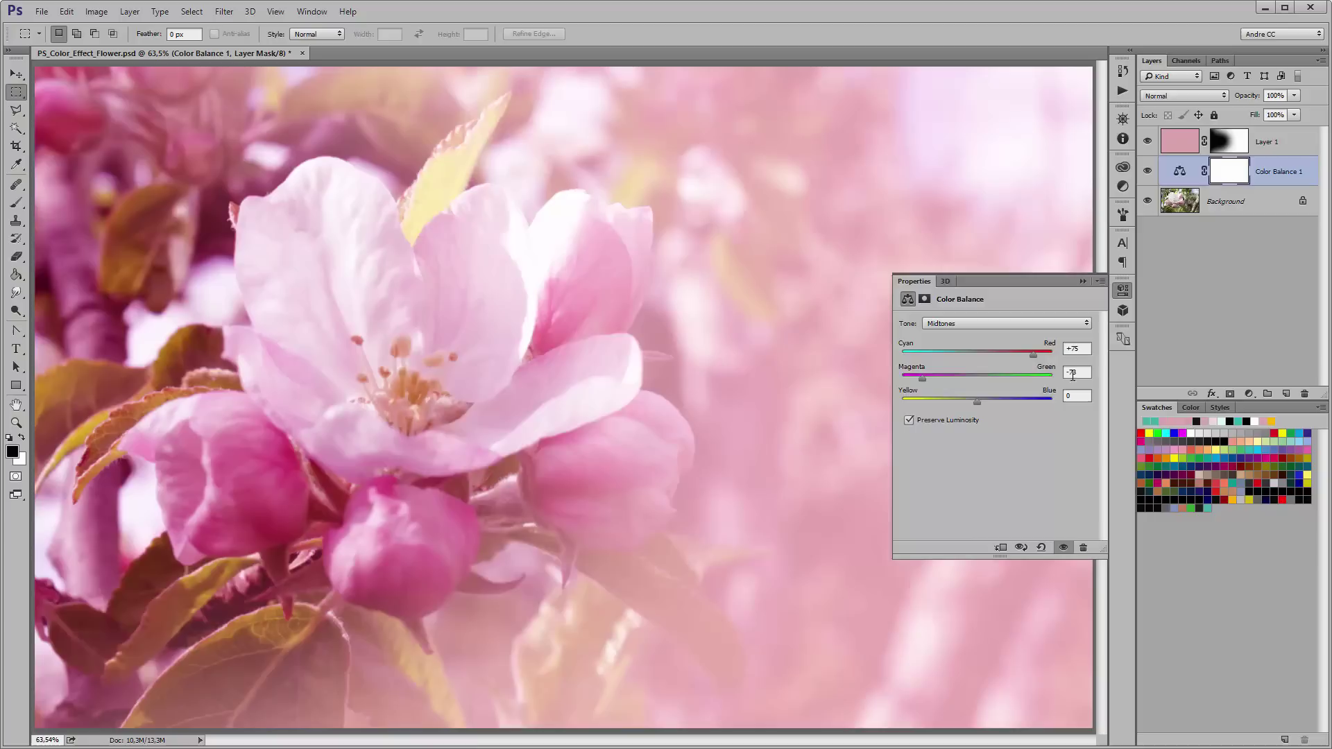
click(1292, 171)
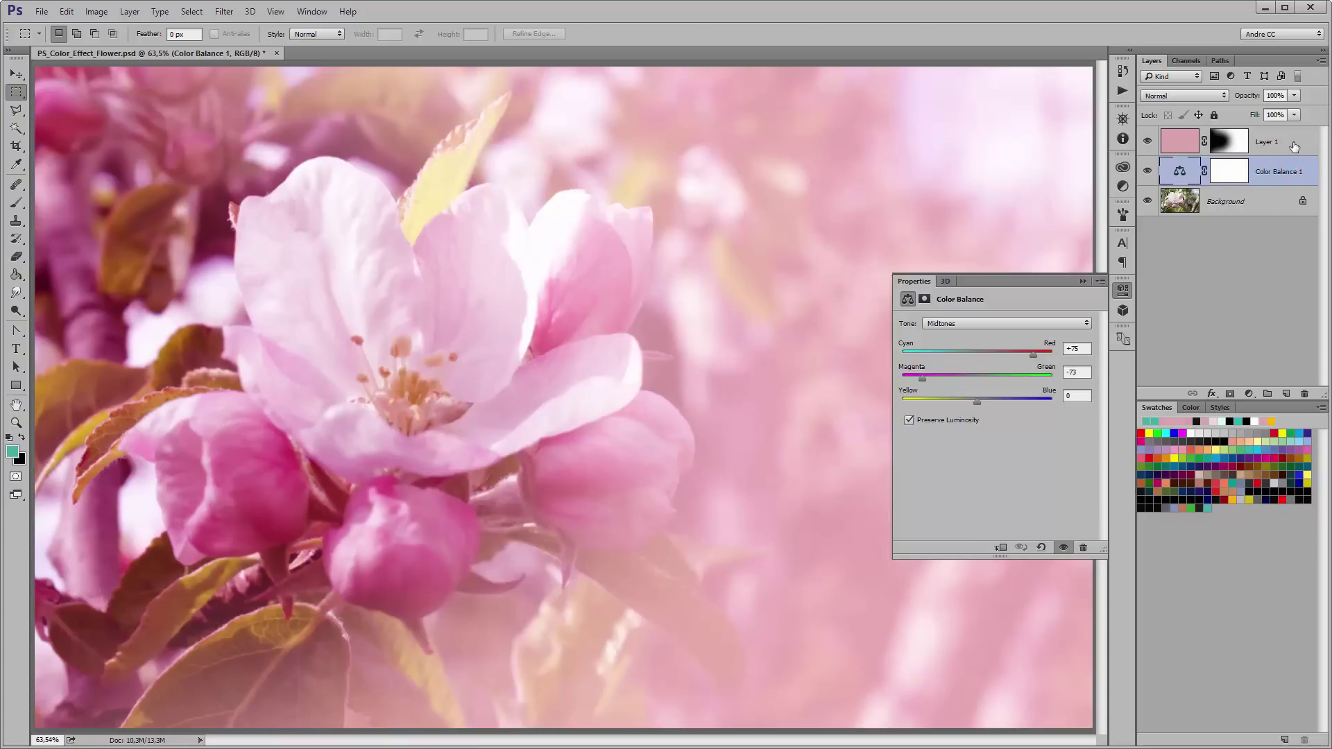
Add a new layer above Layer 1 and set the Brush to 100% opacity.
click(1086, 279)
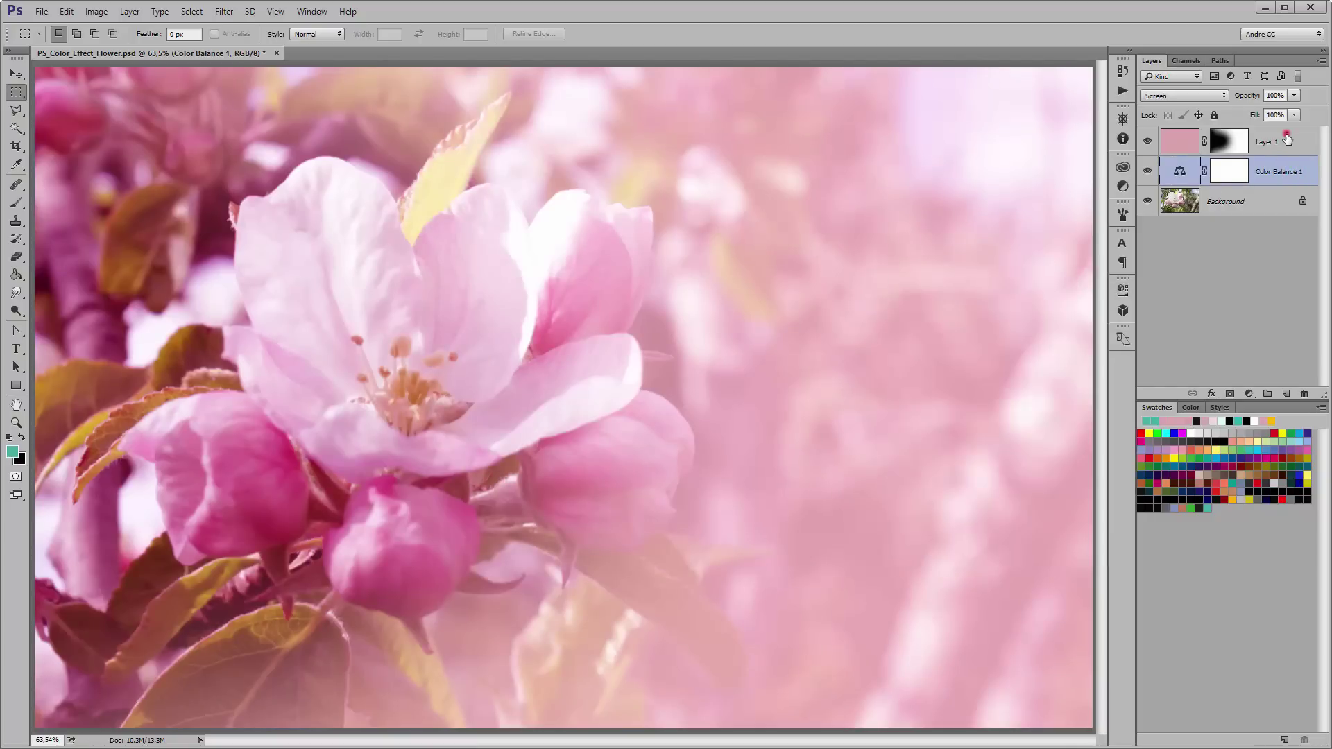
click(1287, 138)
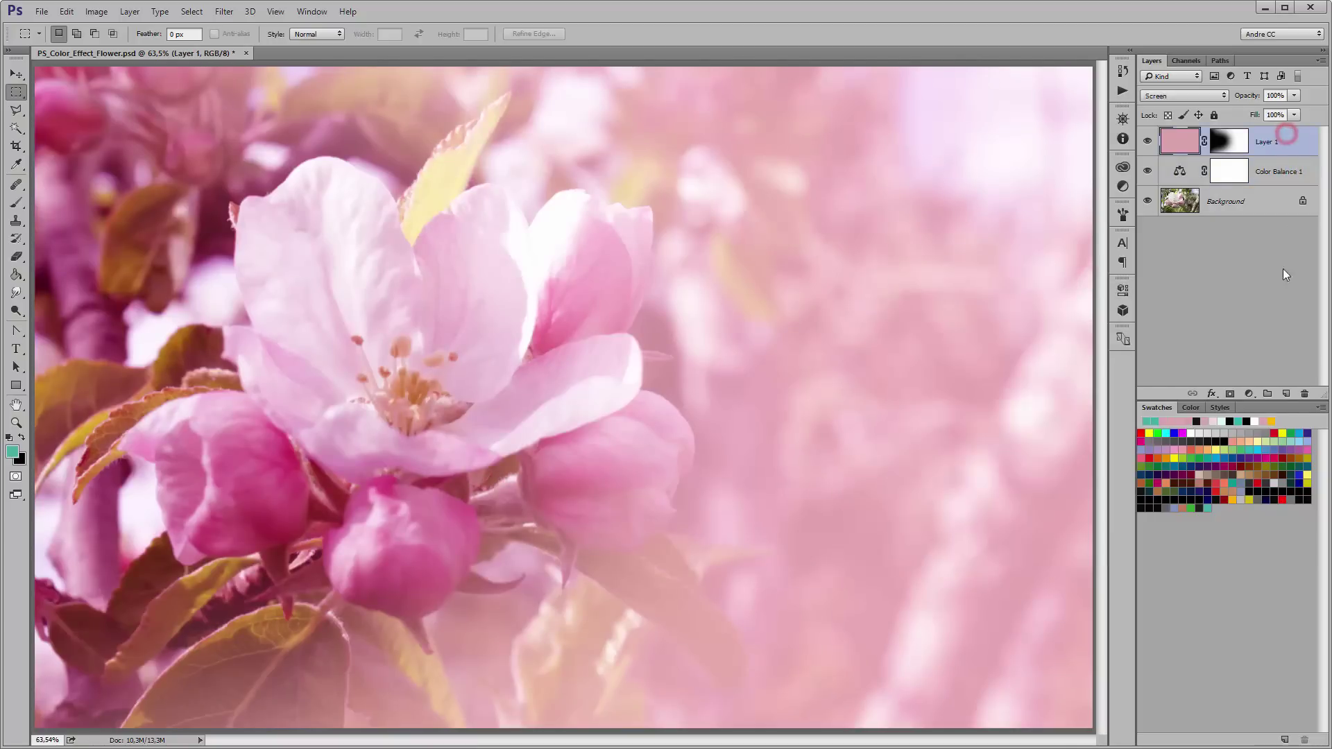
click(1288, 395)
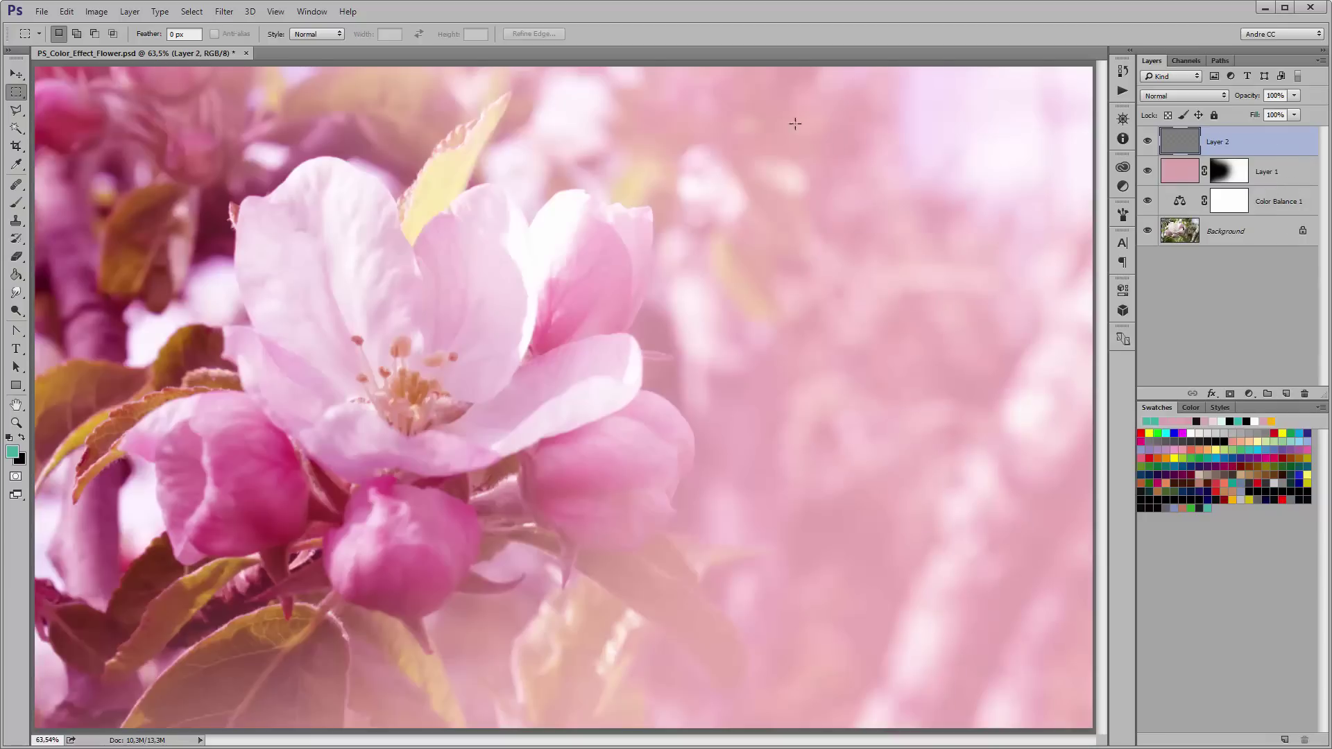
click(15, 207)
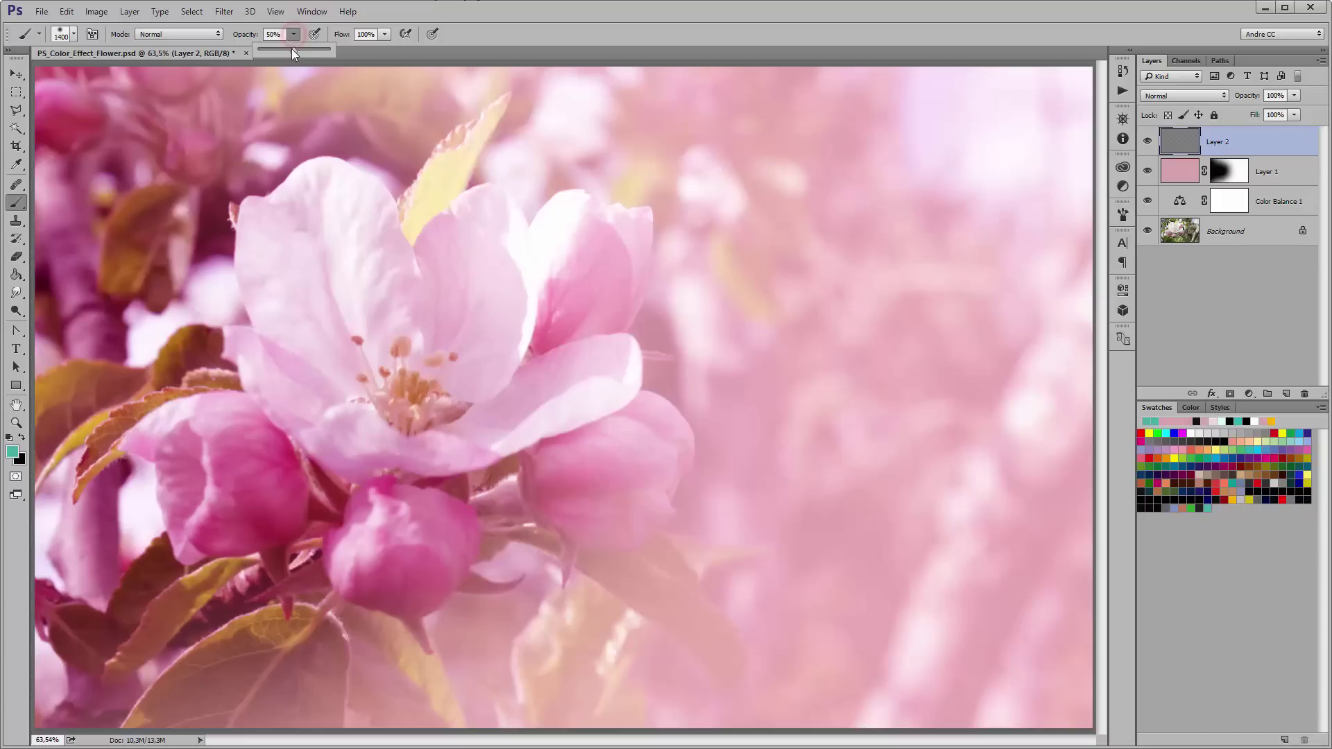
drag(291, 49, 331, 51)
Paint a soft teal blob on the right background of the new layer.
click(13, 453)
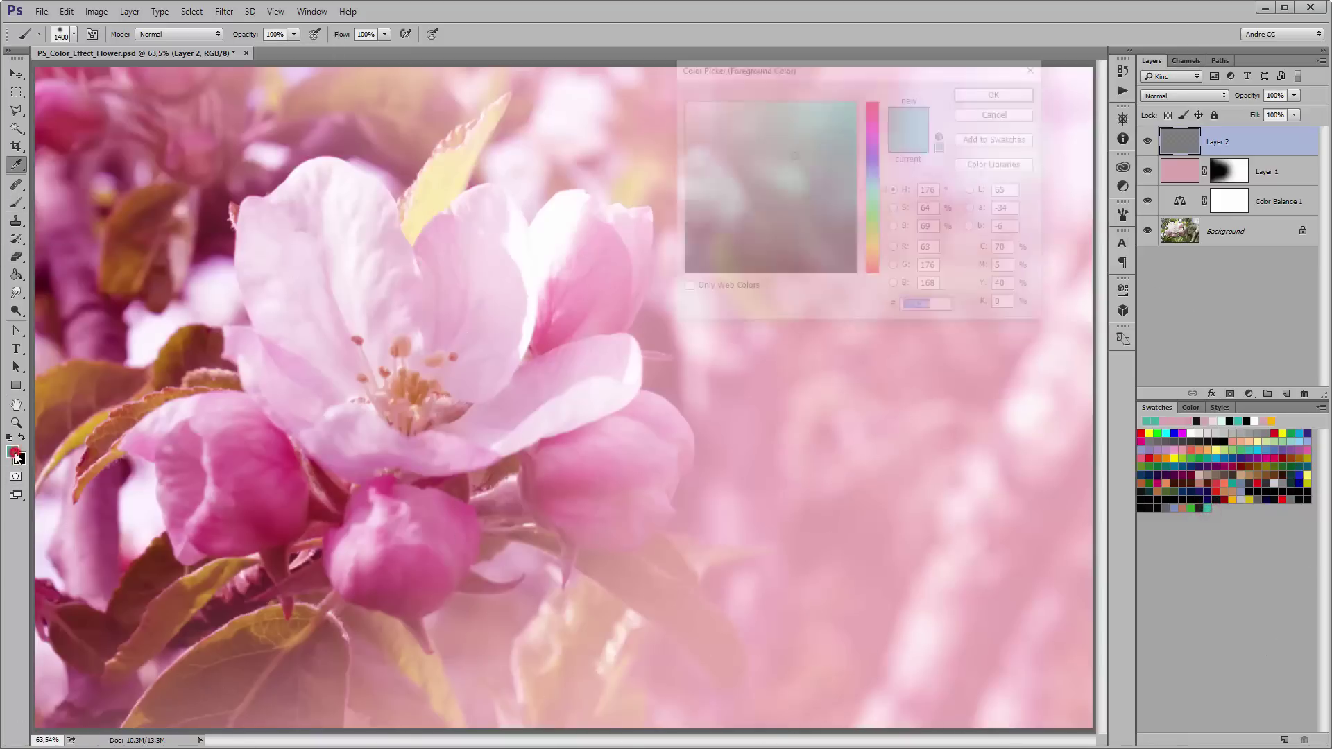
click(937, 267)
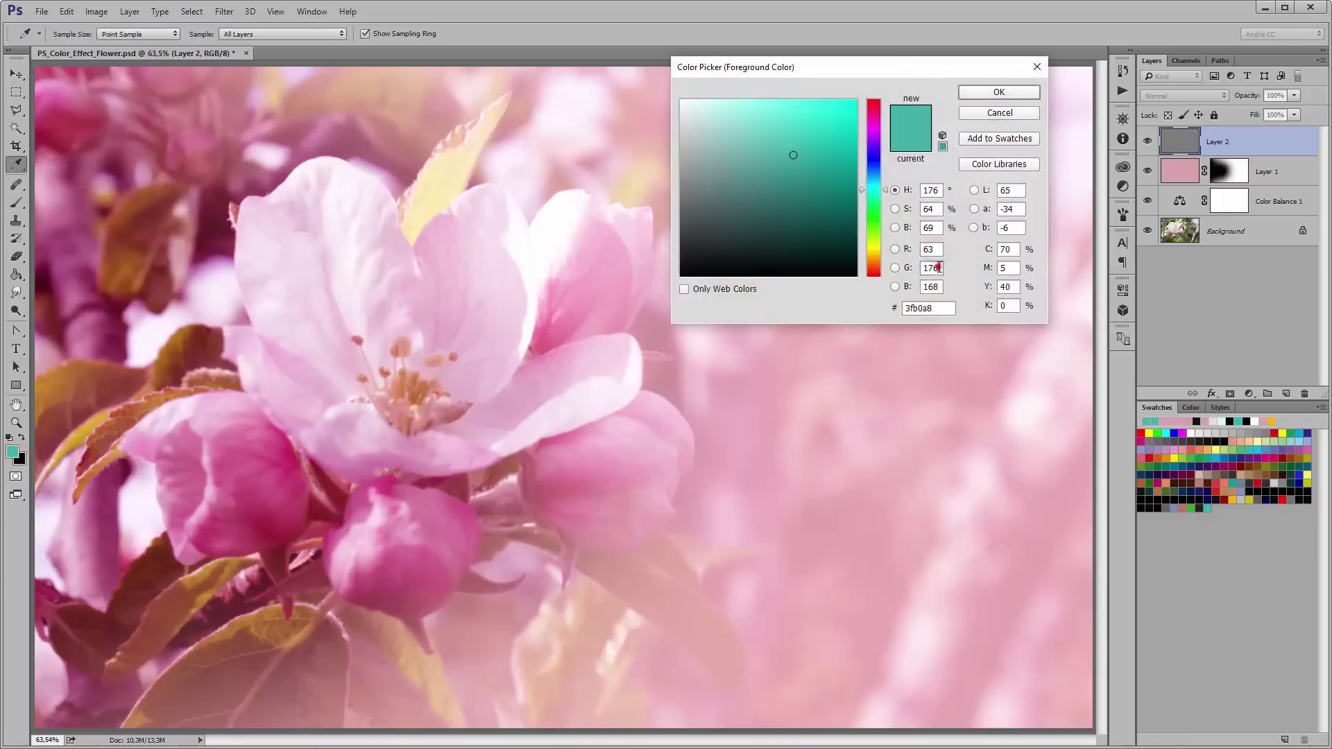
click(929, 286)
click(999, 93)
key(b)
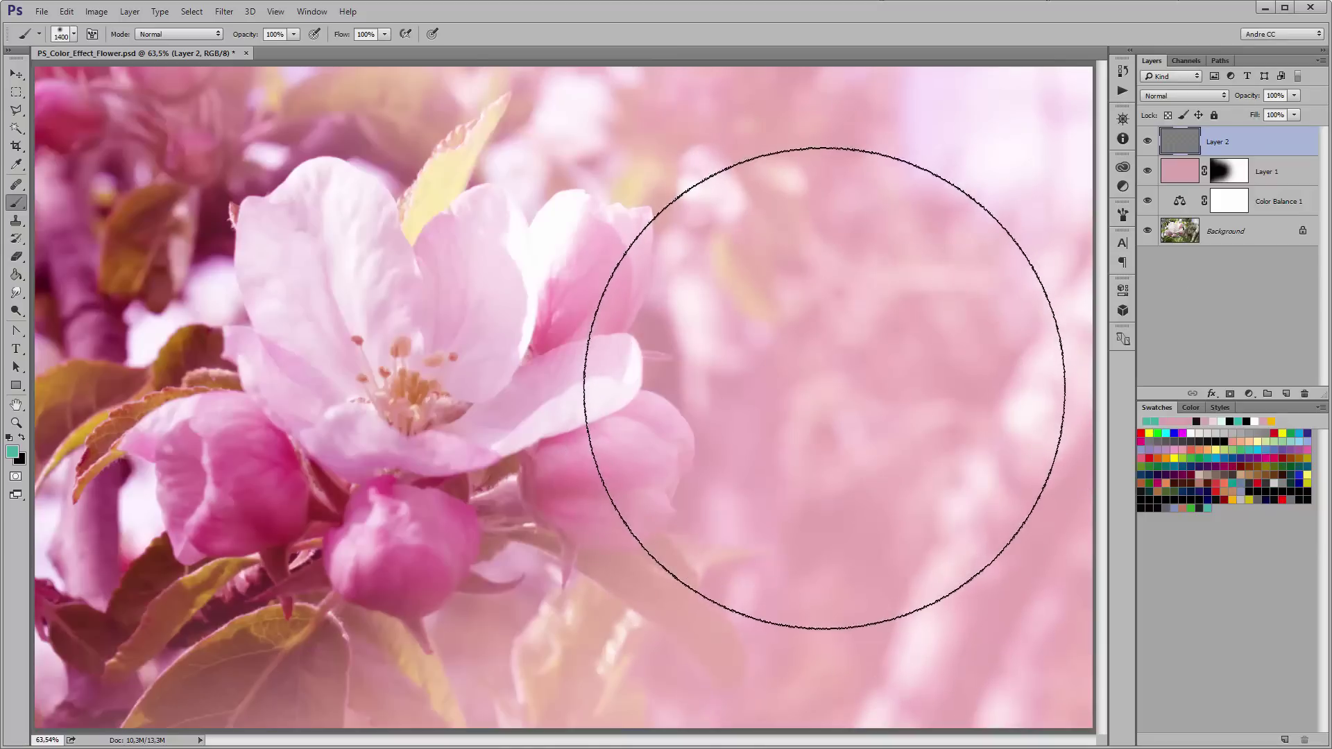
click(822, 386)
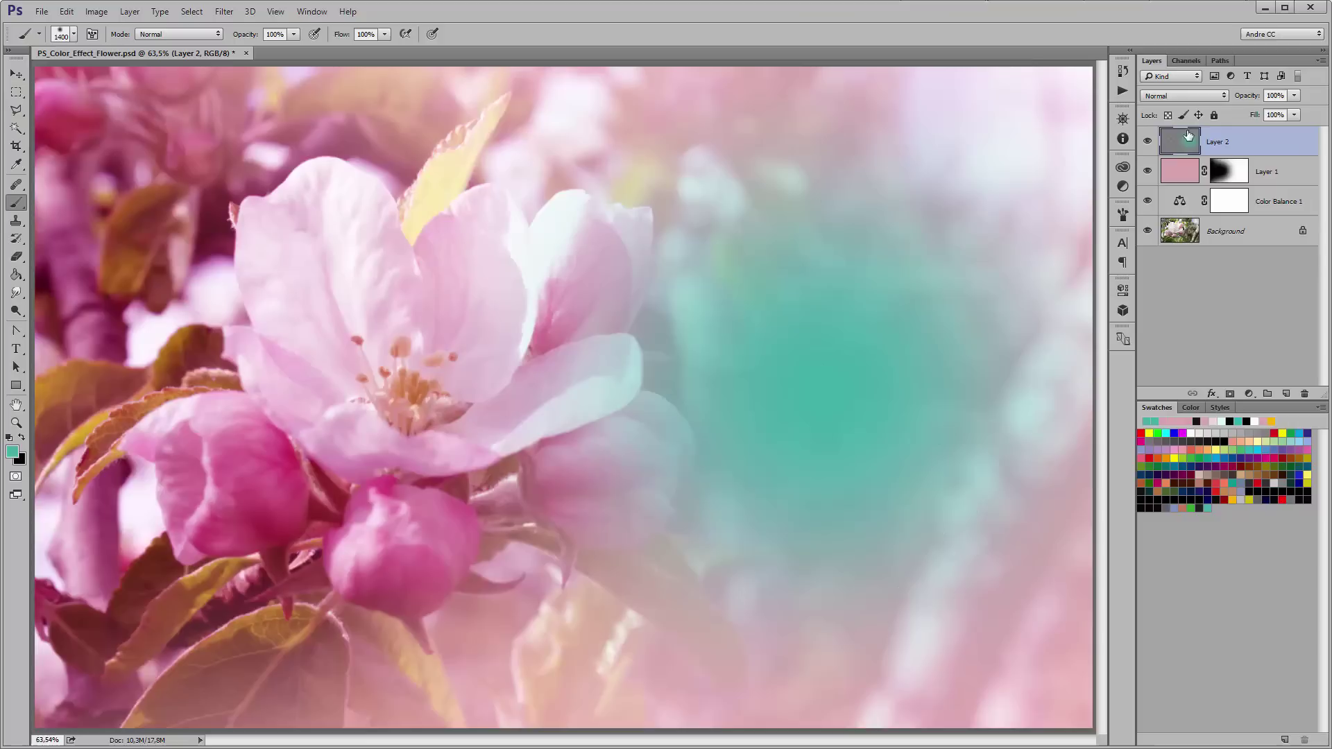
Blend Layer 2 as Vivid Light at 78% opacity and save the document.
click(1182, 97)
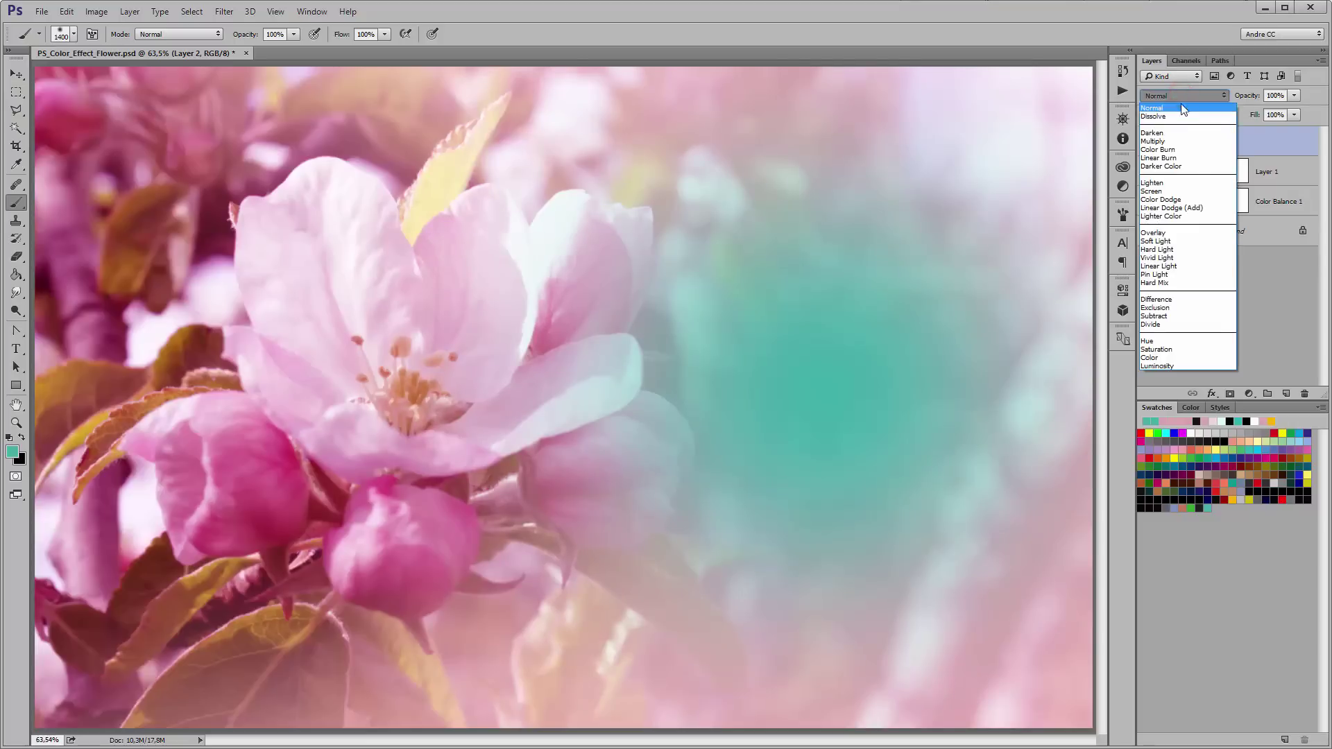
click(1167, 258)
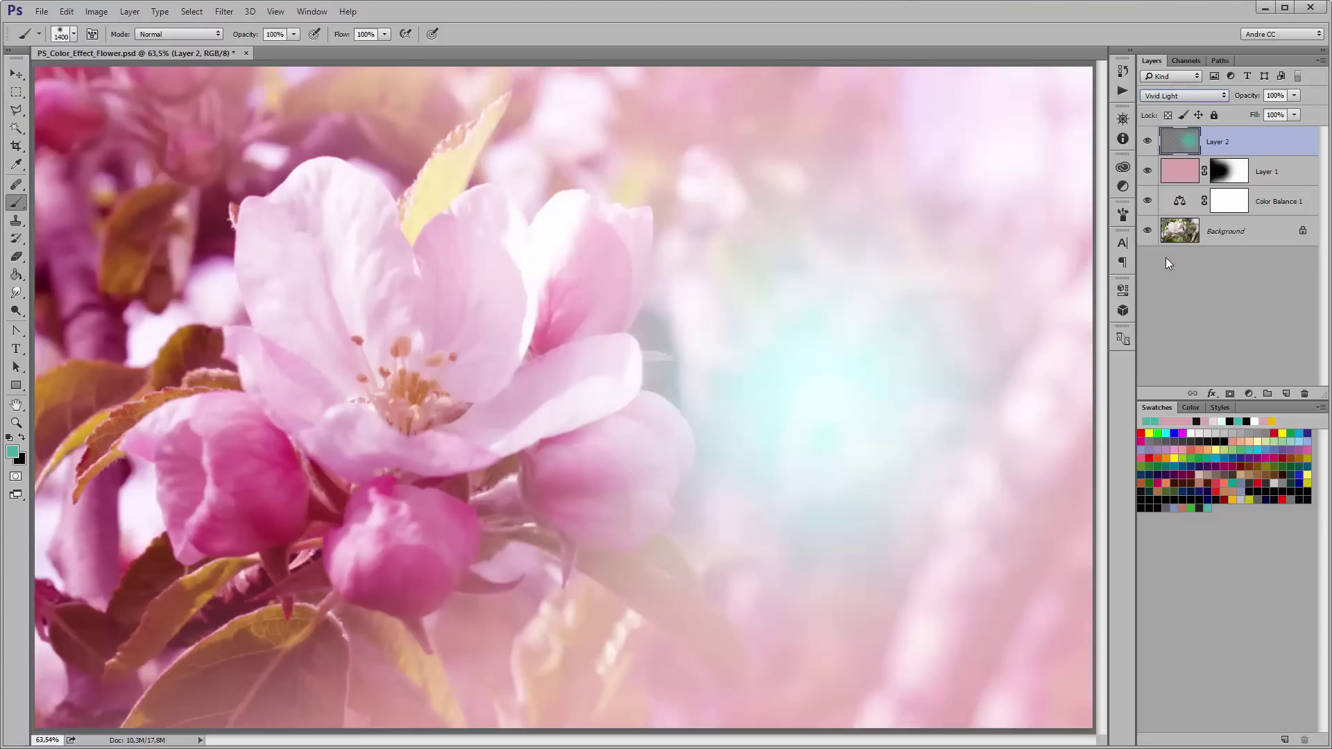
click(1296, 95)
drag(1285, 112, 1276, 112)
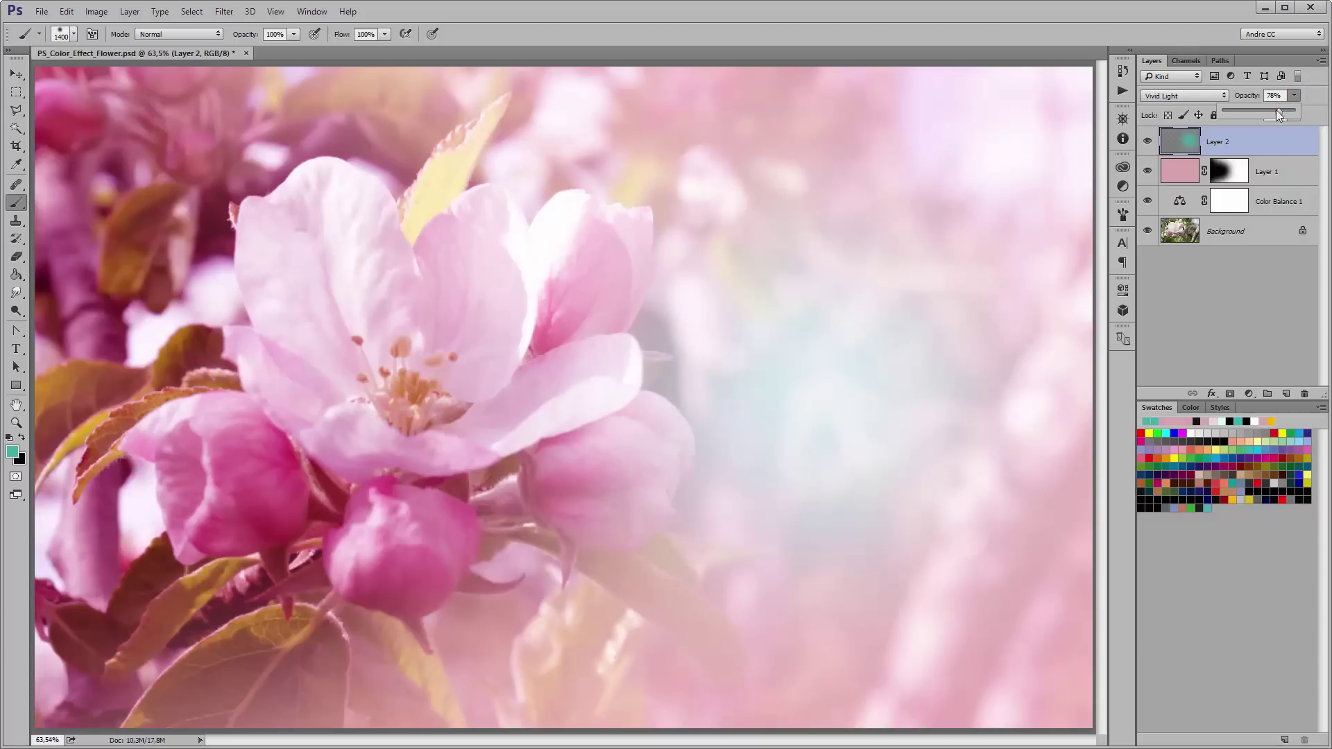
click(1278, 138)
key(ctrl+s)
Free Transform the teal layer, scaling it proportionally to about 170% and nudging it upward.
click(98, 11)
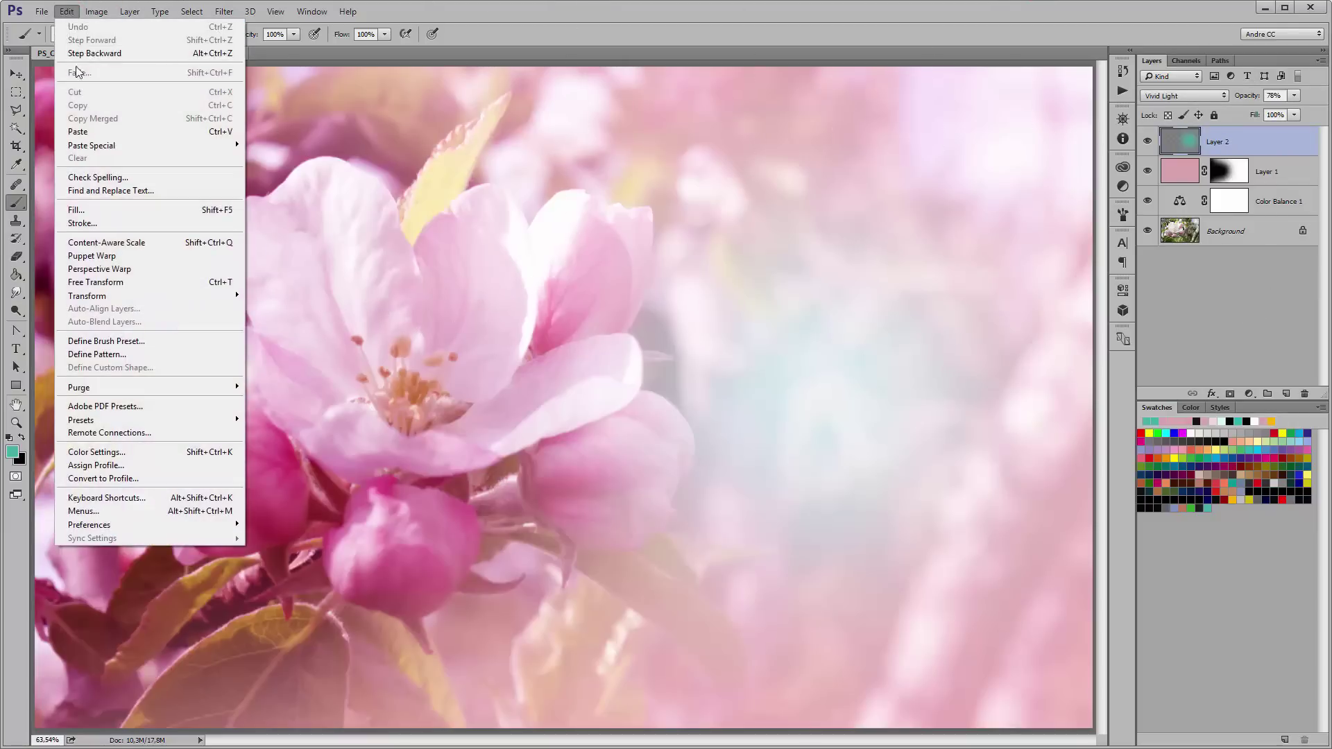
click(104, 287)
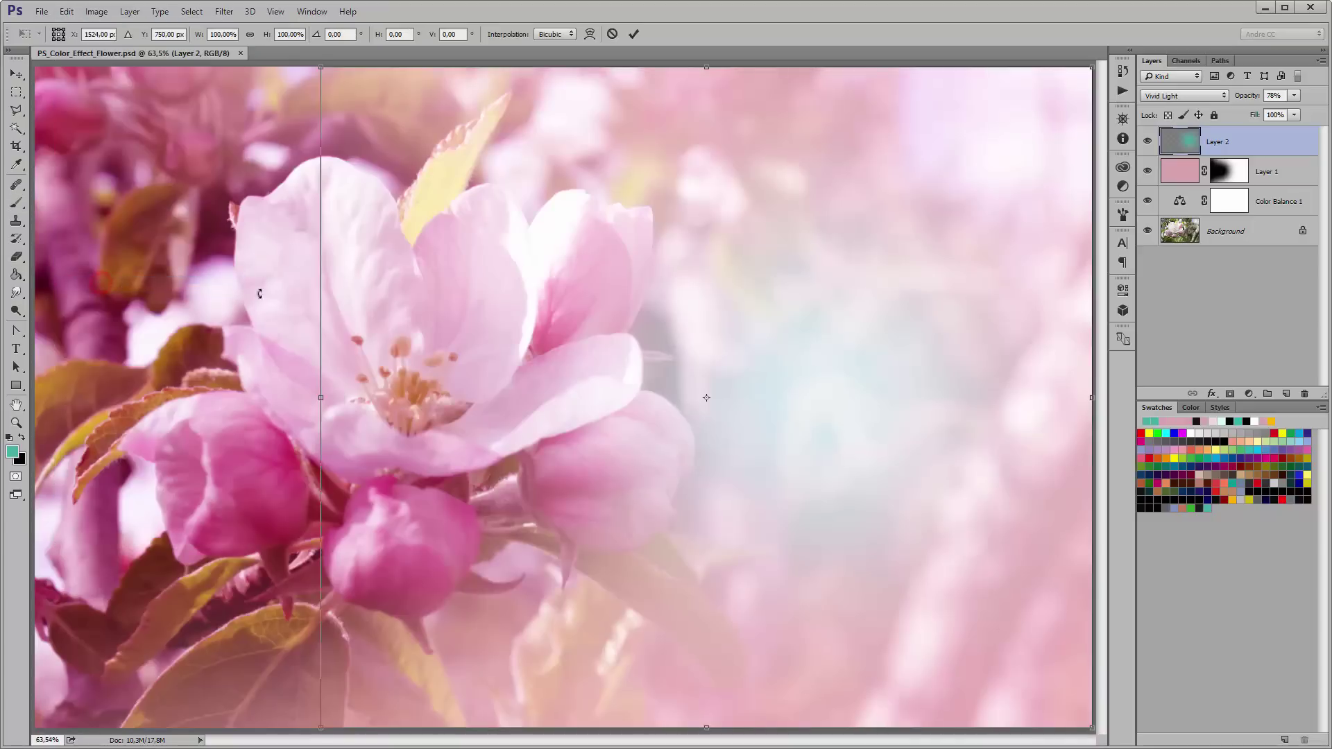
click(250, 34)
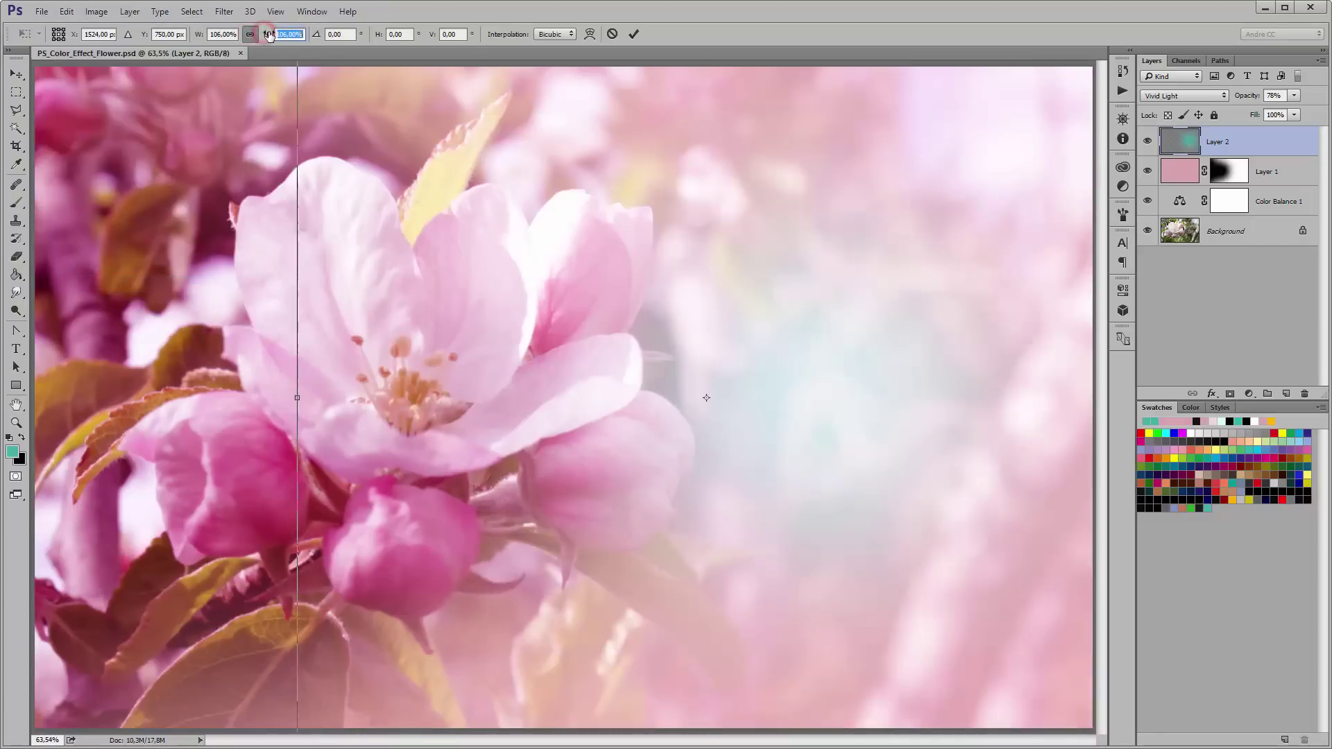
drag(266, 34, 313, 28)
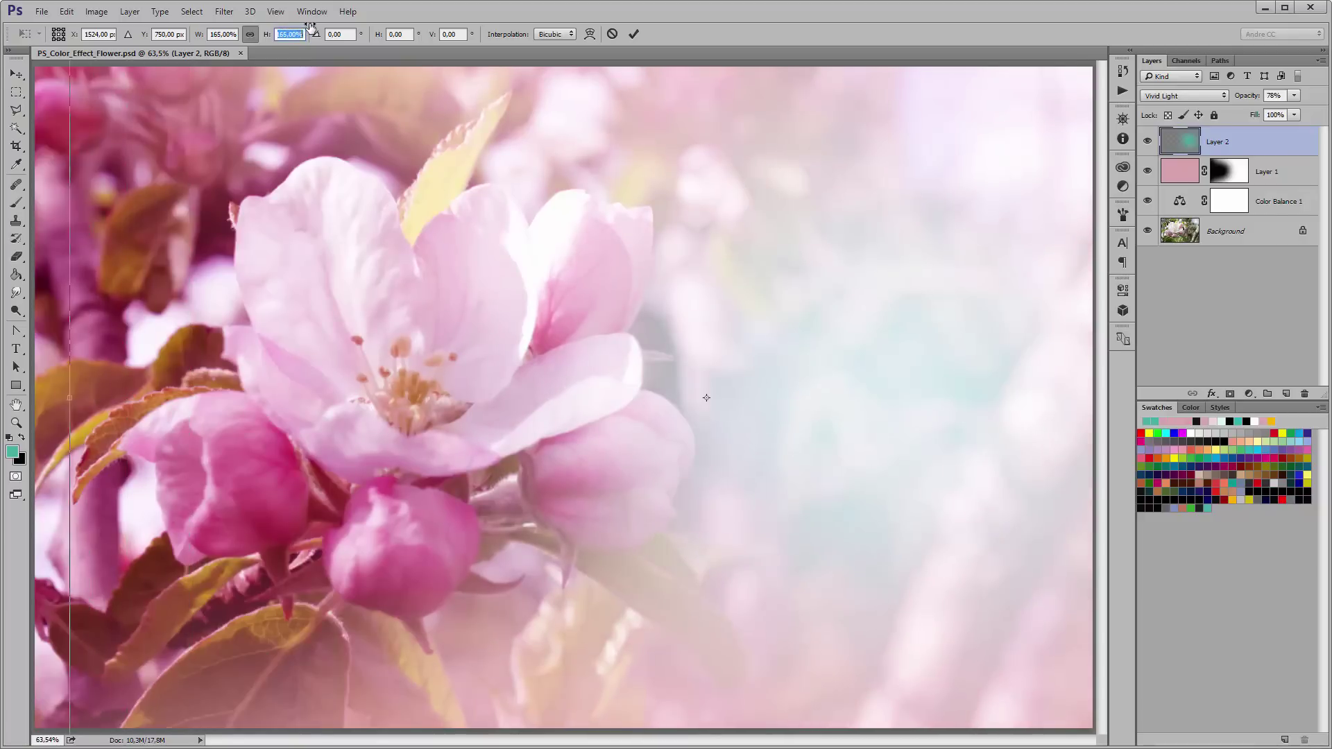
mouse_move(836, 385)
mouse_down()
mouse_move(861, 383)
mouse_move(836, 375)
mouse_up()
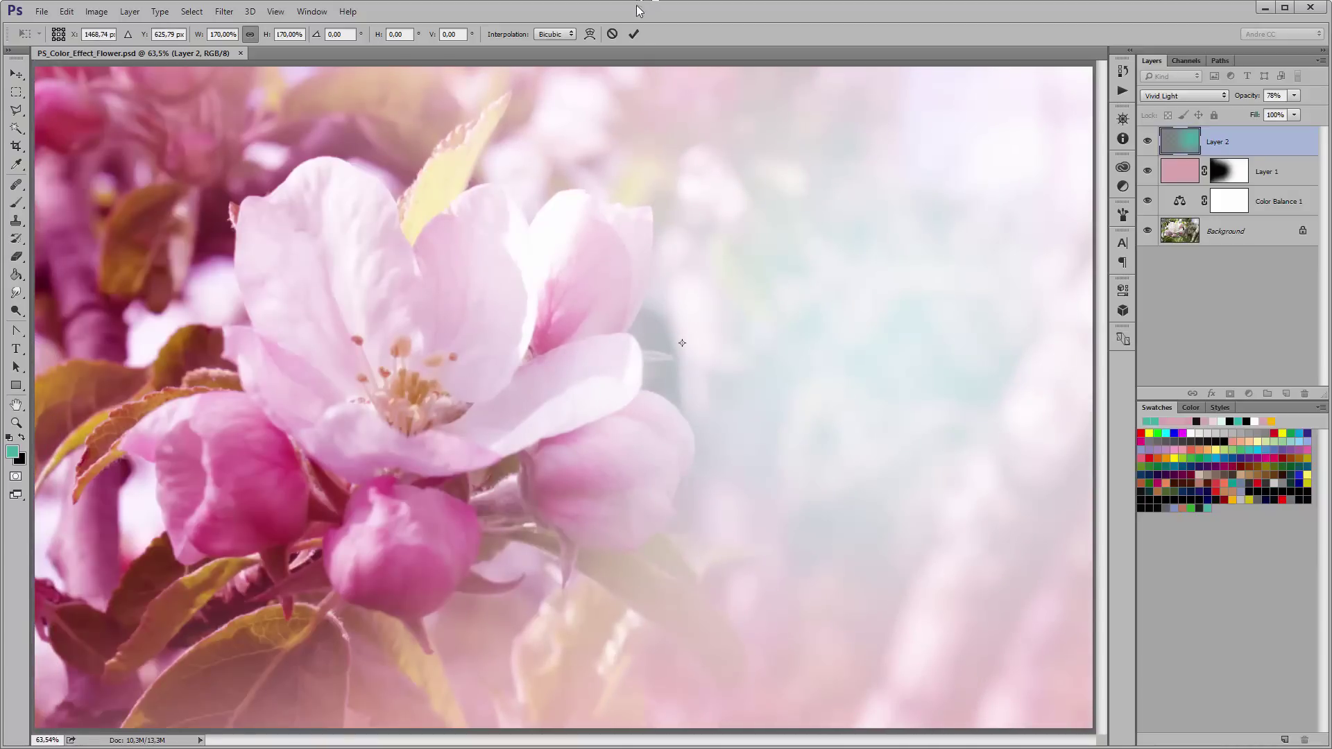
click(633, 33)
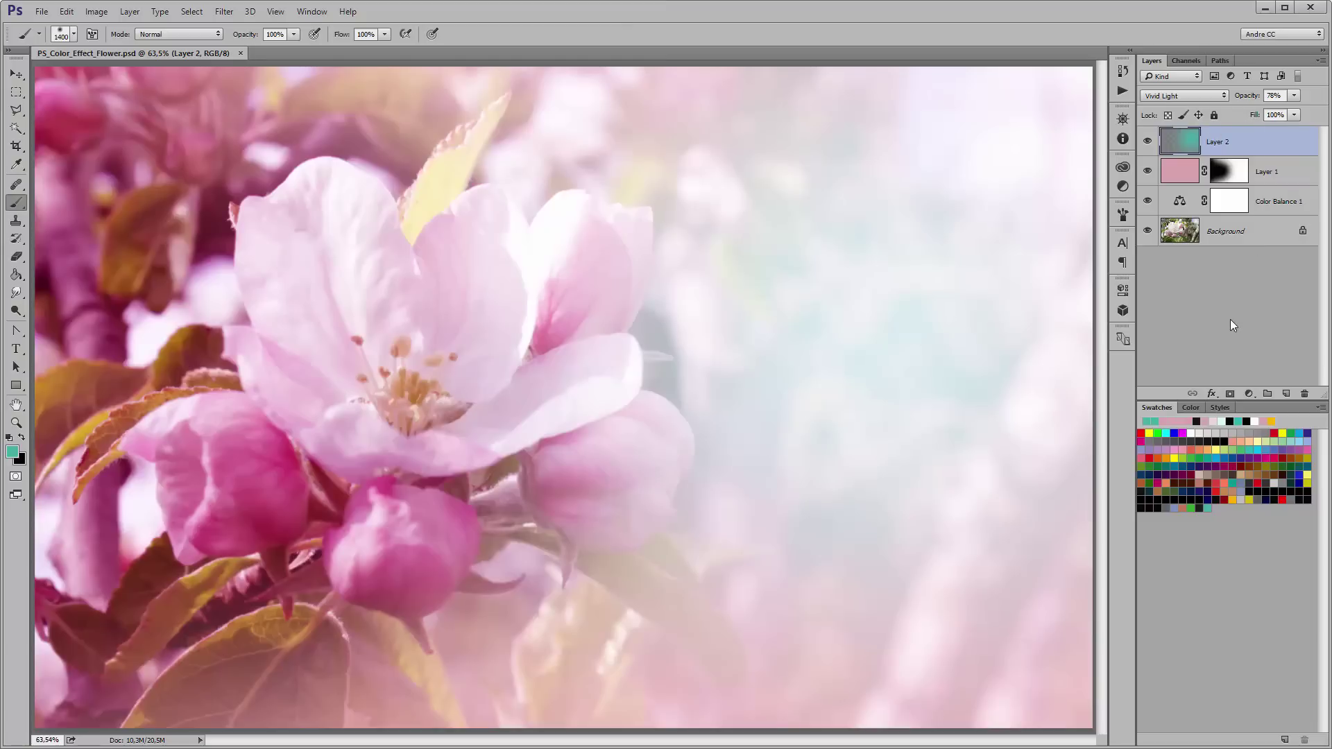
On a new Layer 3 with lower layers hidden, draw an elliptical circle selection near centre.
click(1287, 393)
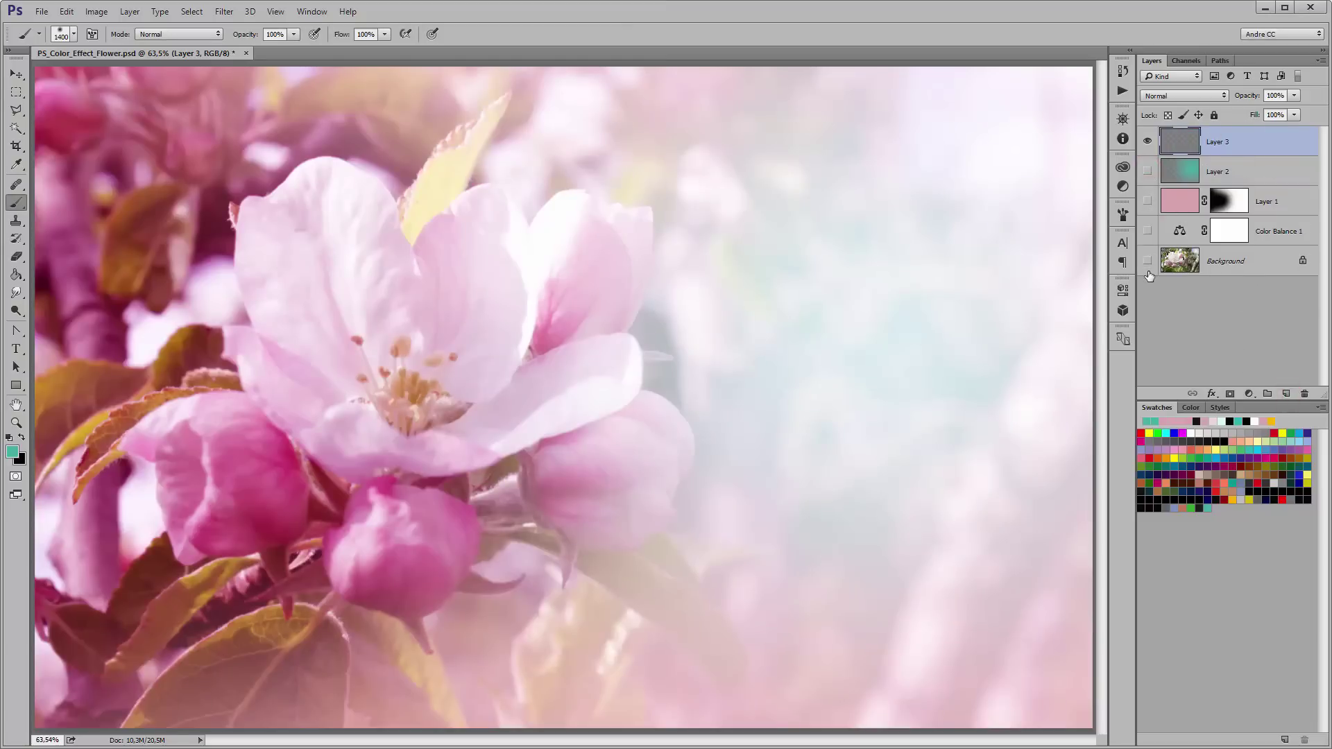
drag(1148, 169, 1161, 272)
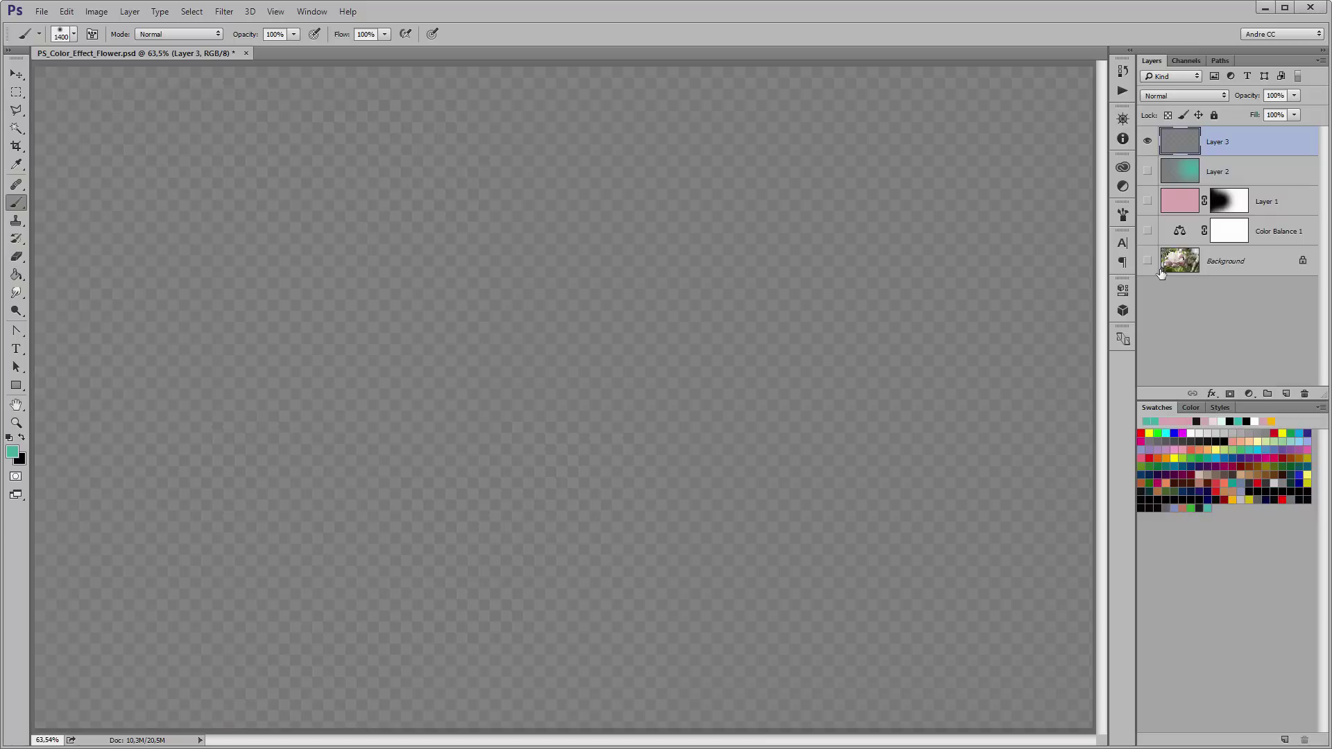
click(15, 95)
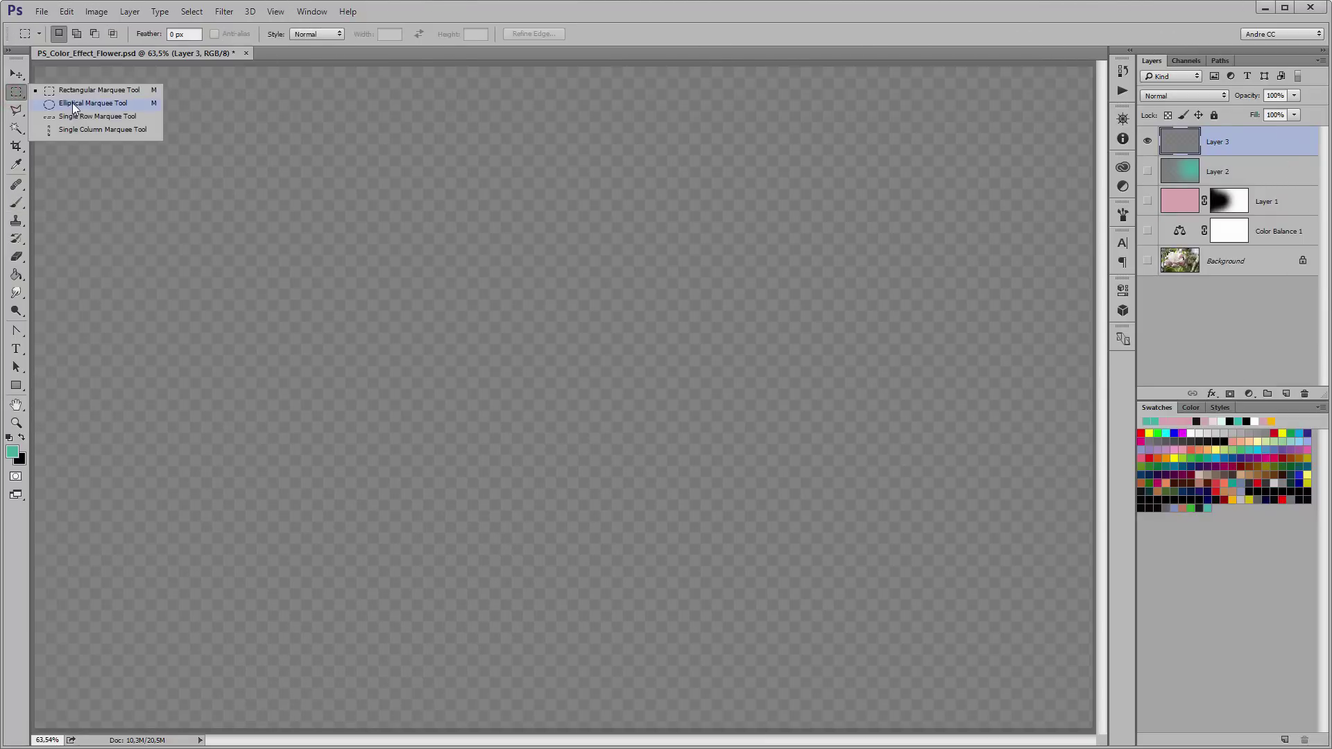
click(72, 102)
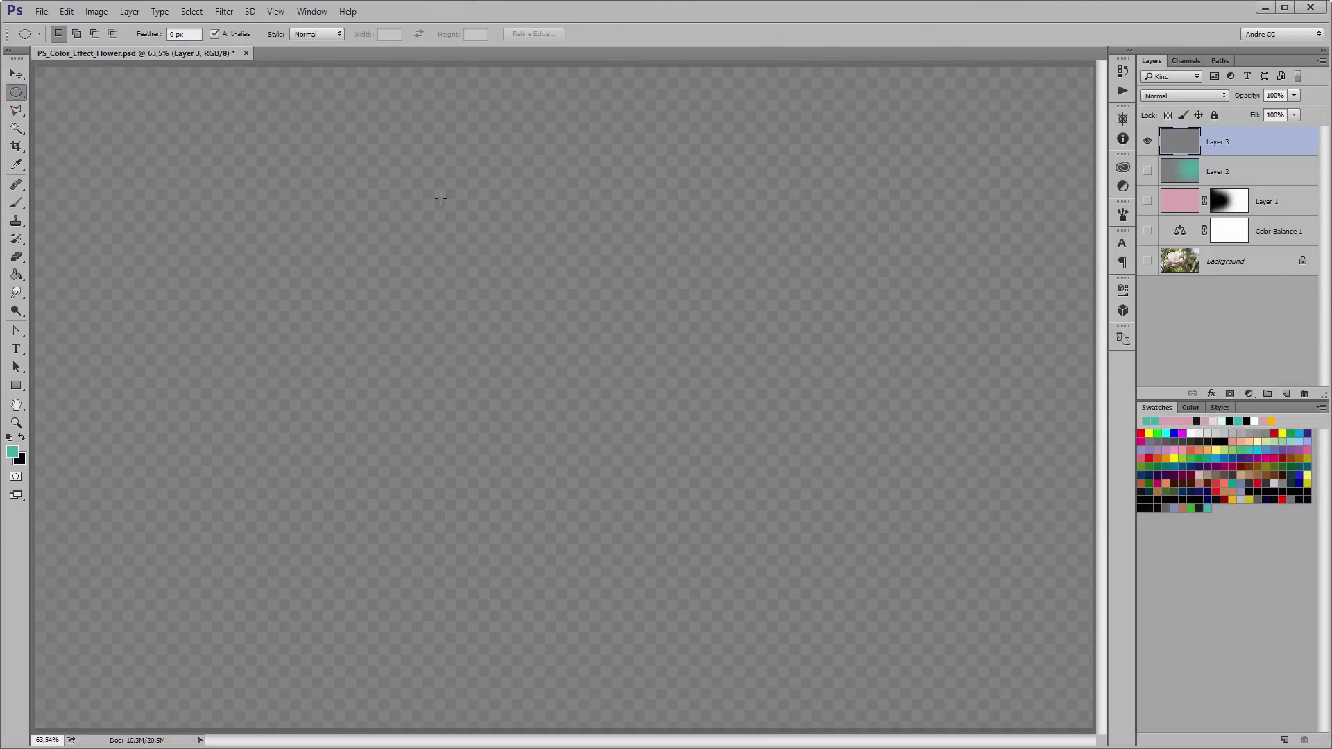
drag(439, 198, 775, 559)
drag(686, 401, 649, 419)
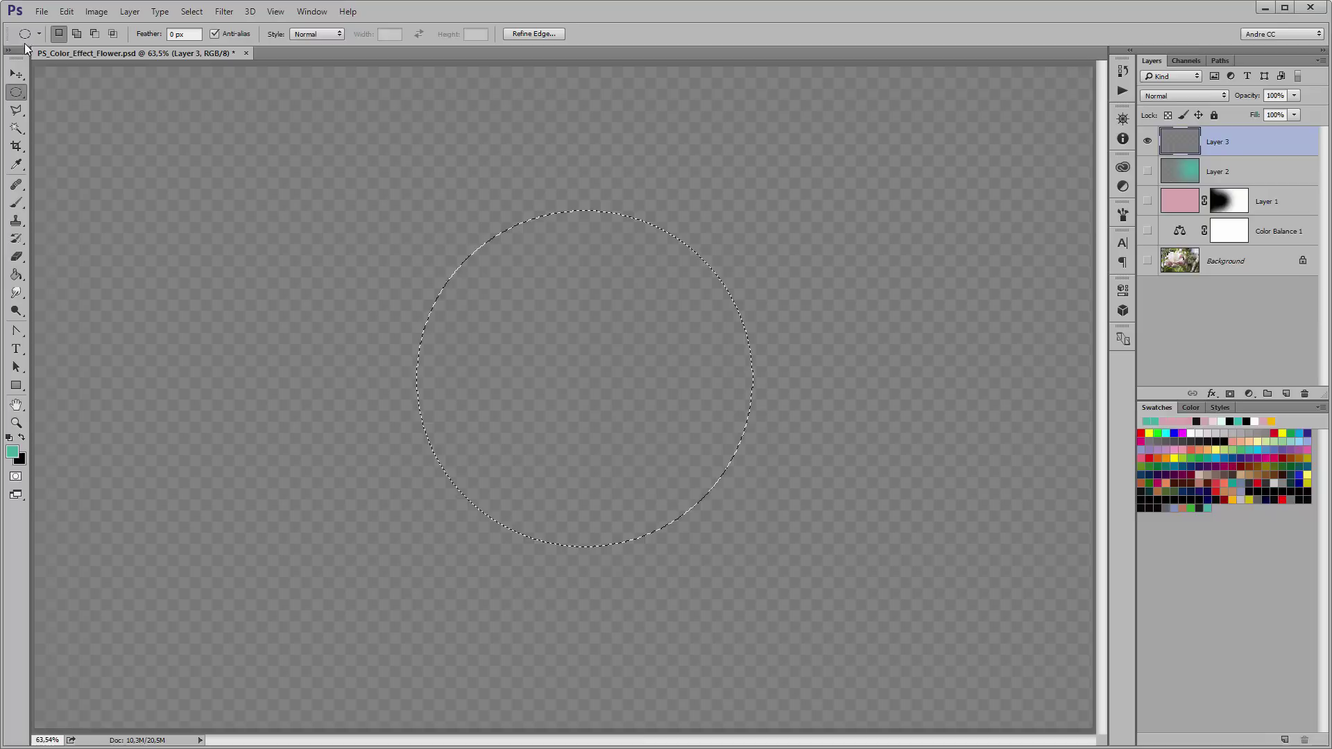
click(68, 11)
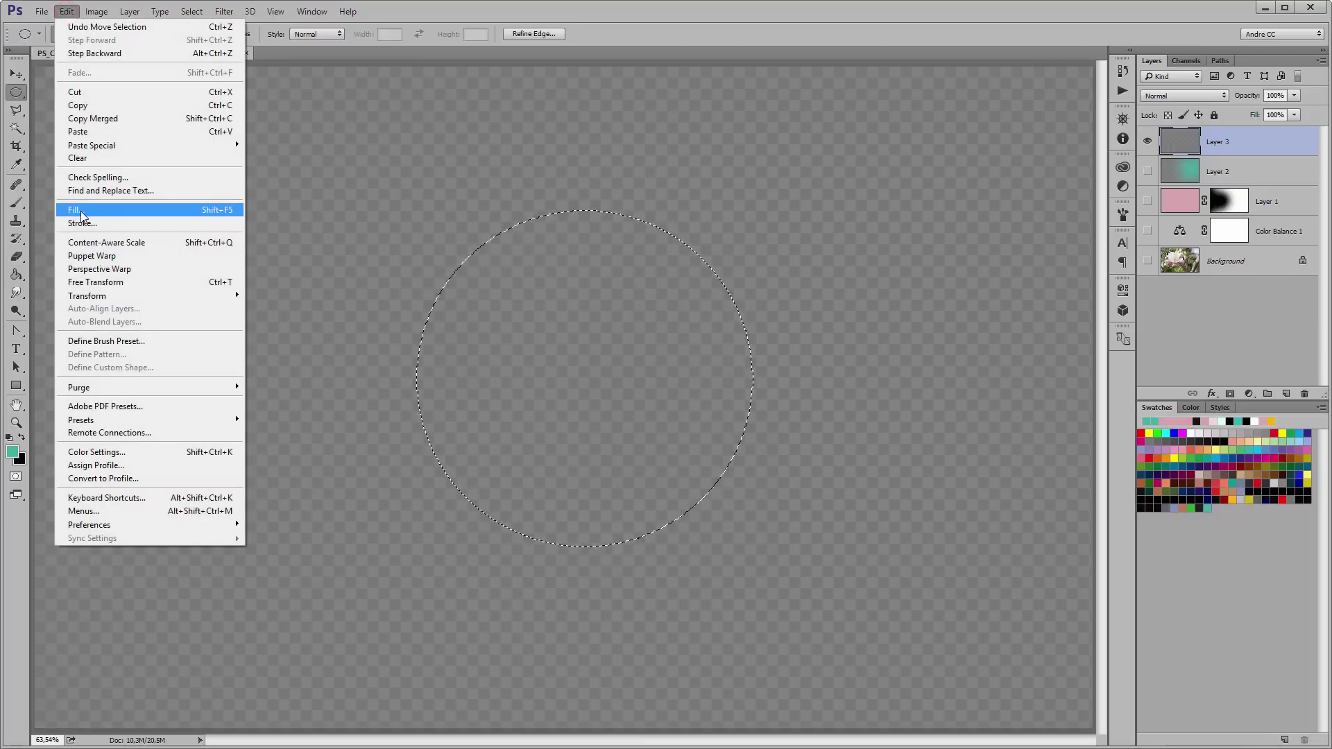
Use Edit > Fill with Contents Black and 50% opacity on the Layer 3 circle.
click(89, 211)
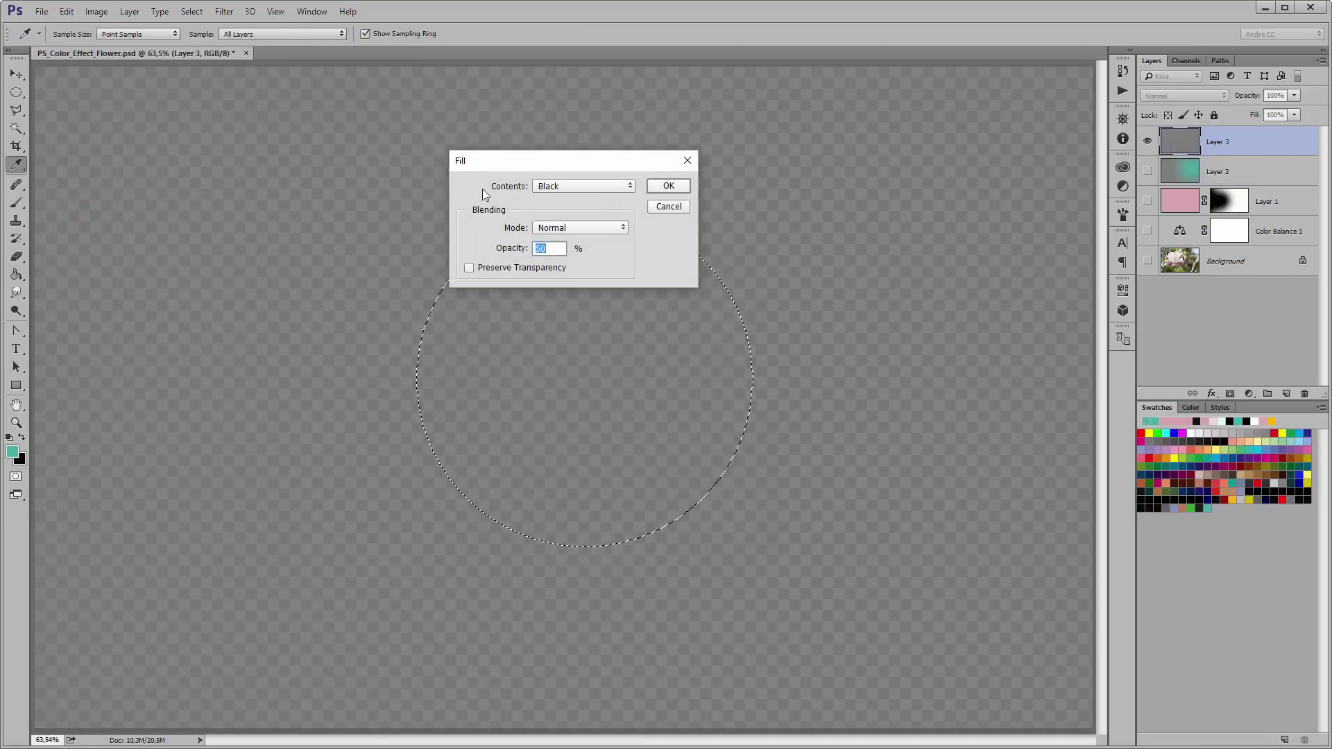
drag(490, 162, 401, 81)
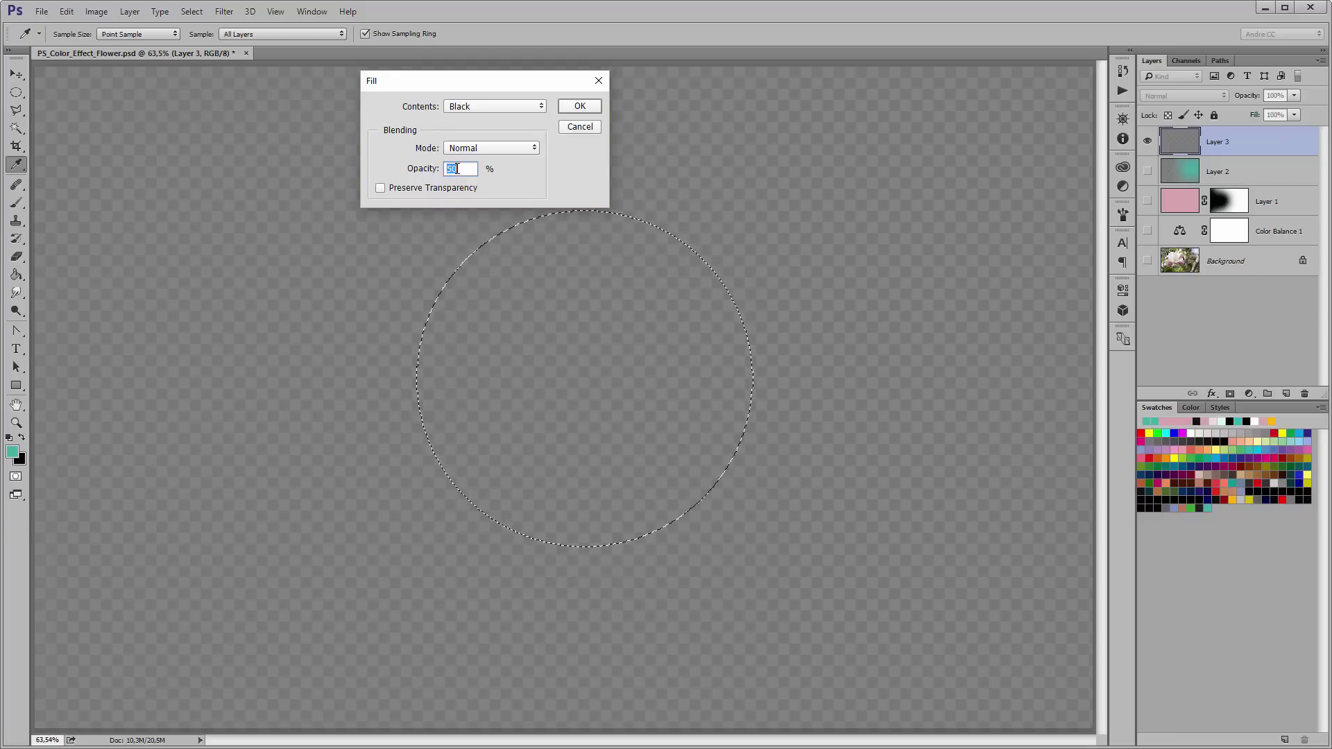
click(573, 107)
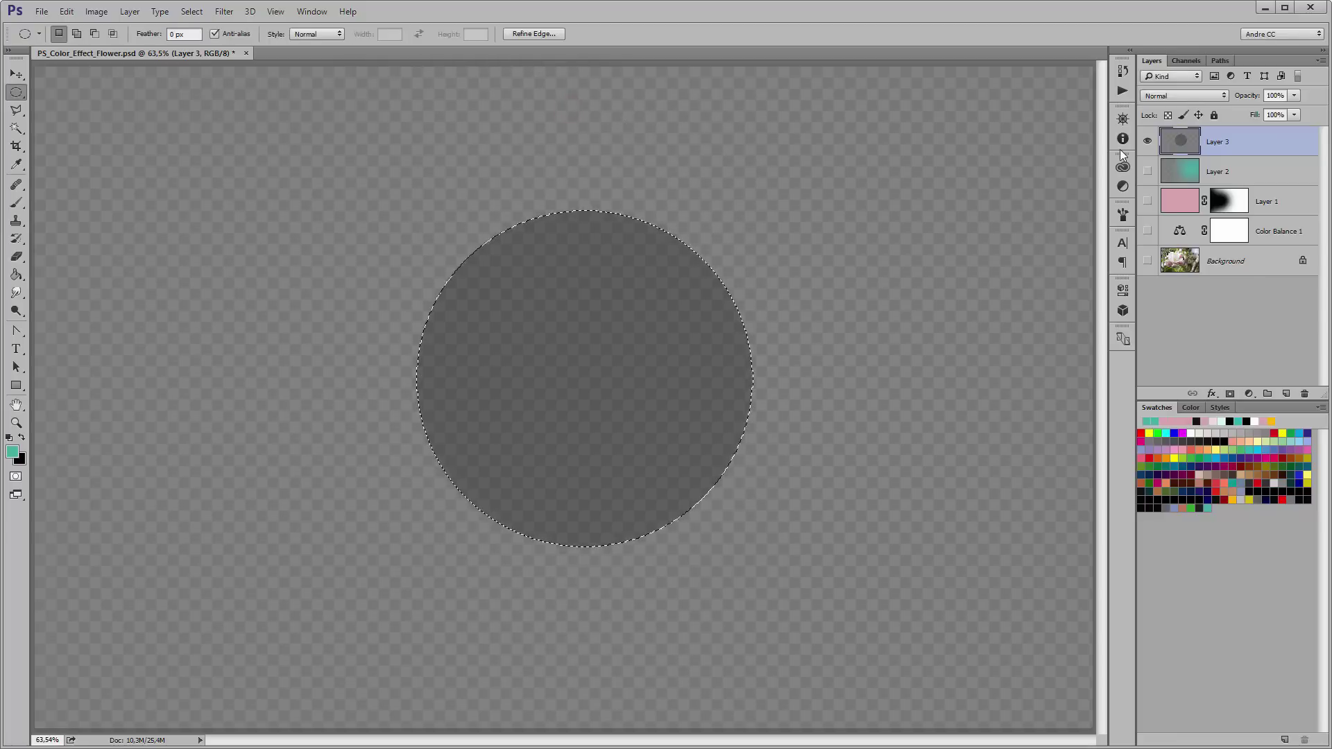
Stroke the circle with a 4 px centred black outline, then deselect.
click(65, 11)
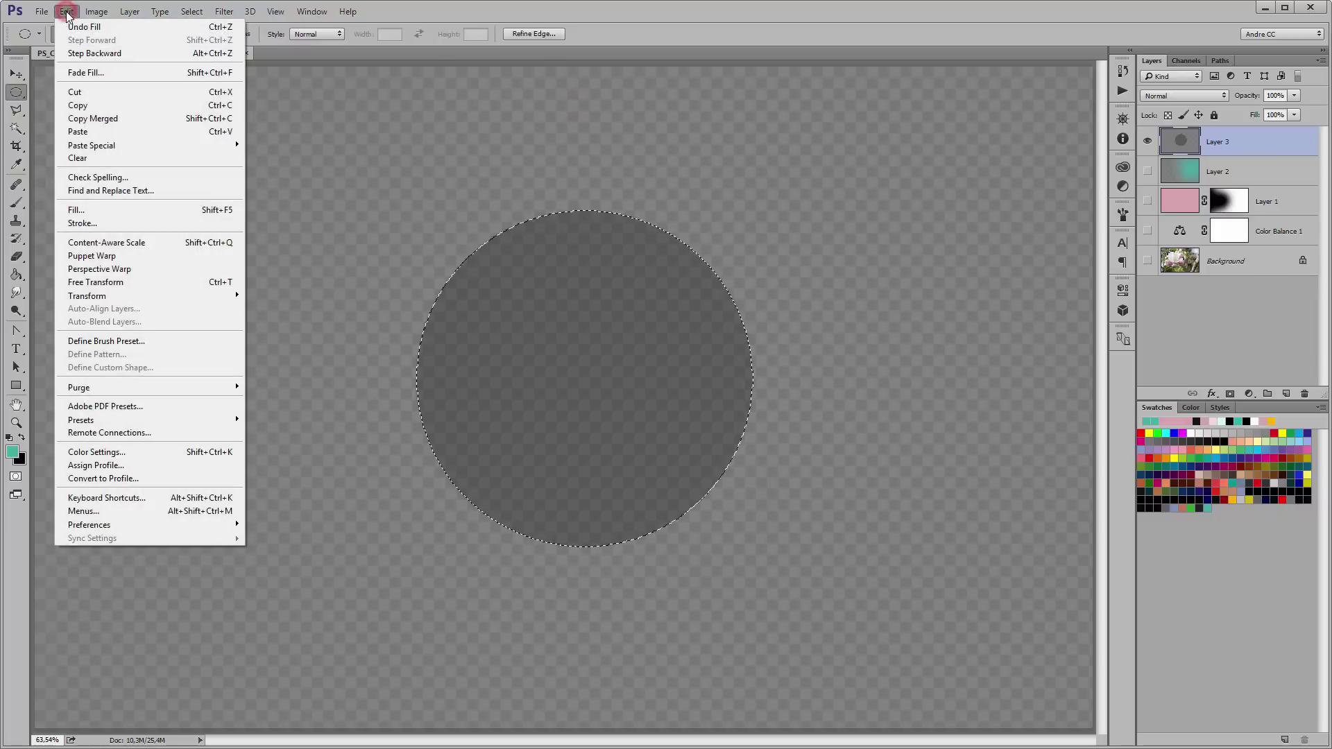
click(82, 225)
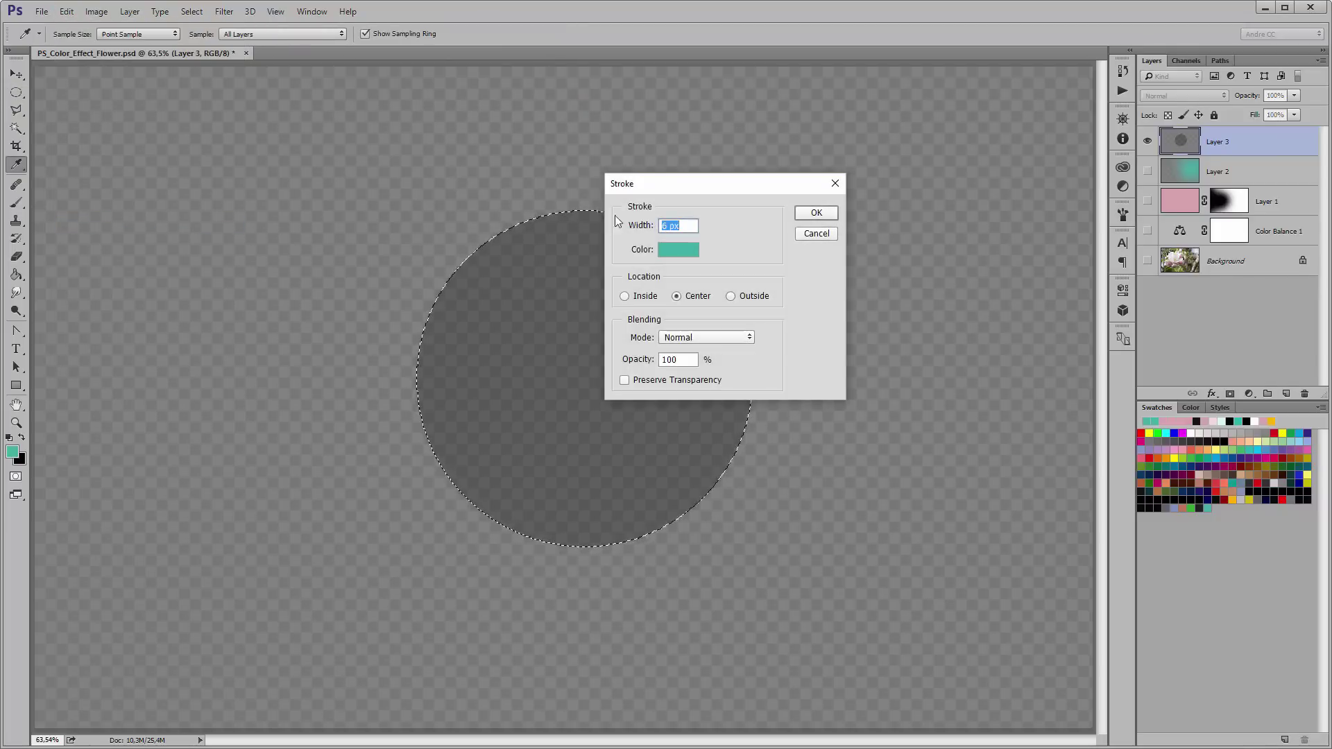
drag(664, 188, 829, 108)
click(843, 170)
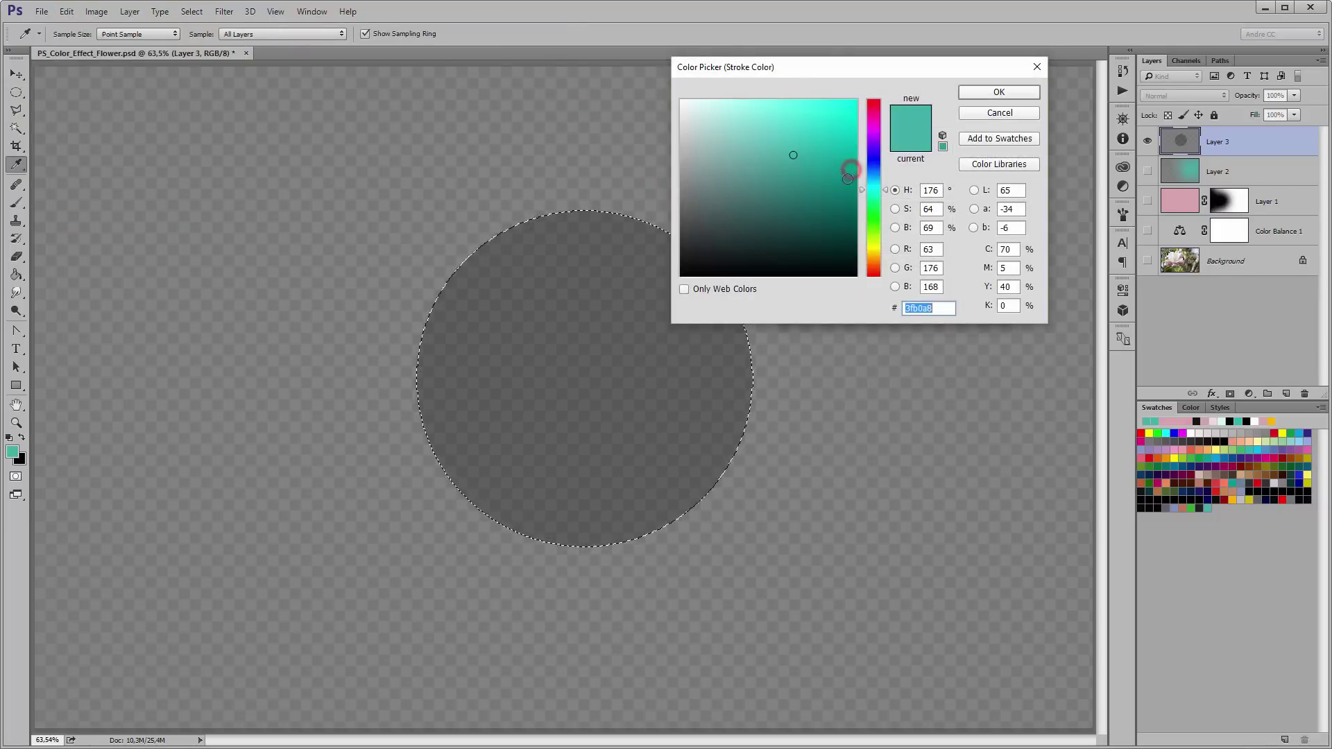
click(660, 286)
click(998, 91)
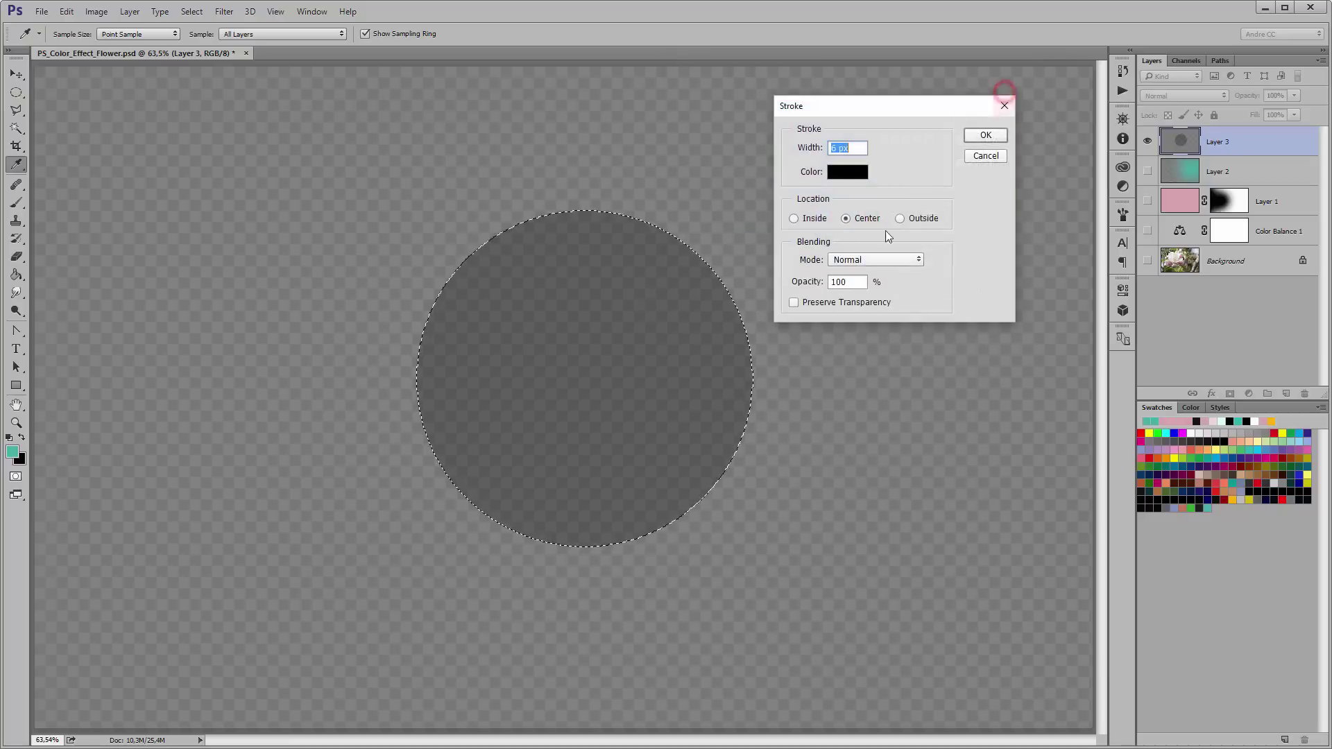
double_click(839, 148)
text(4)
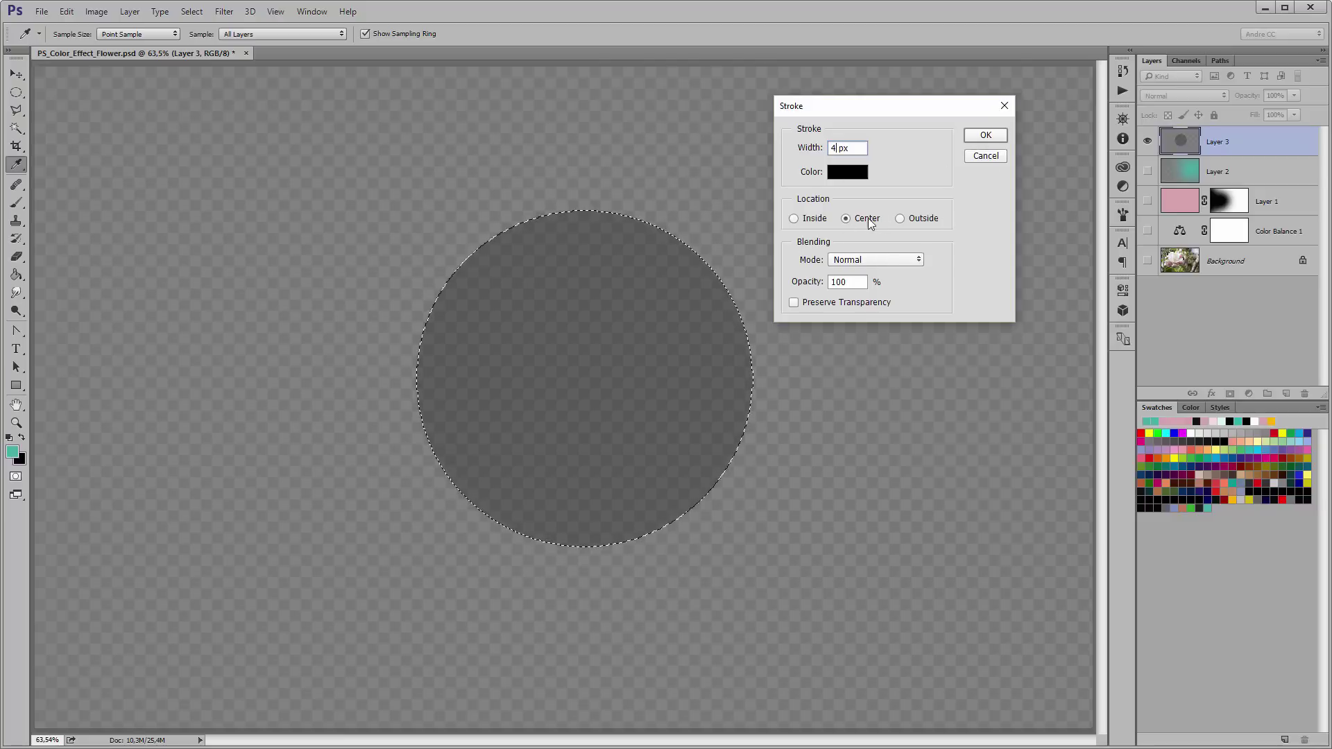
click(984, 136)
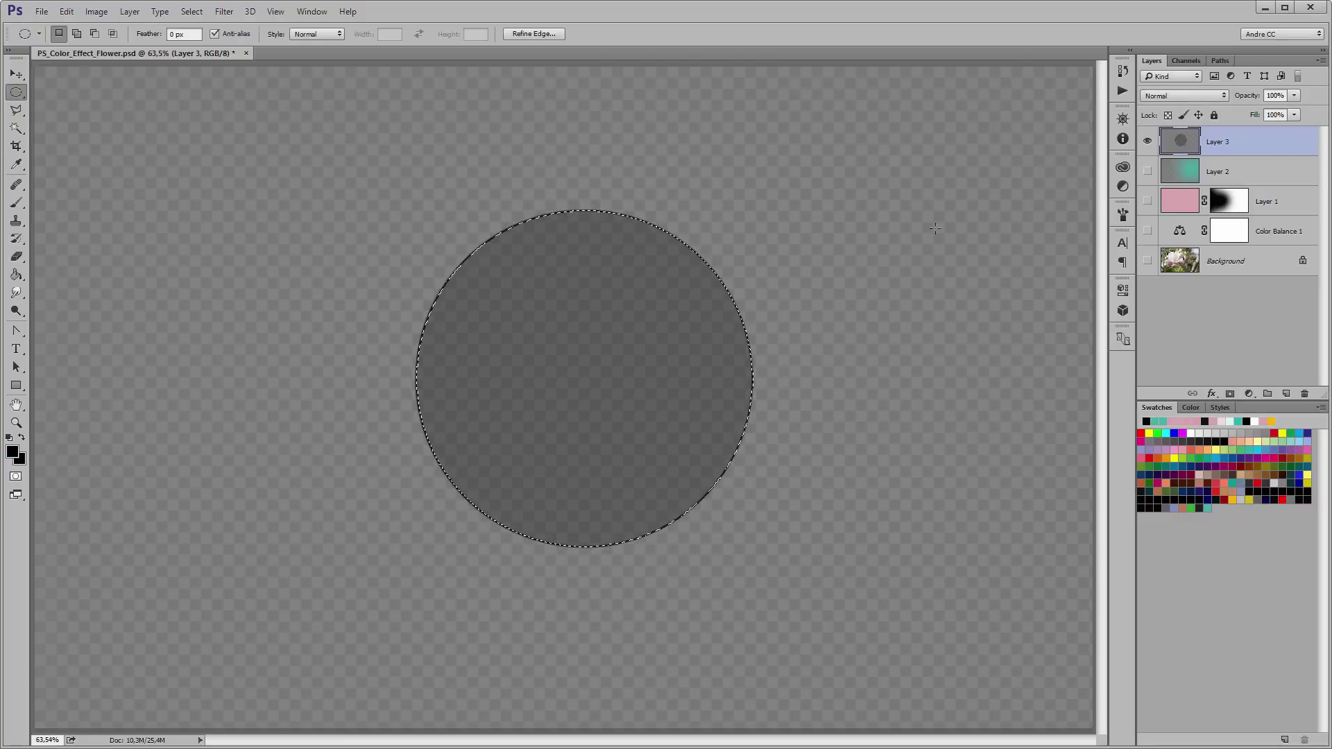
click(1008, 159)
Define the outlined disc as a brush preset named 'Bokeh'.
click(64, 12)
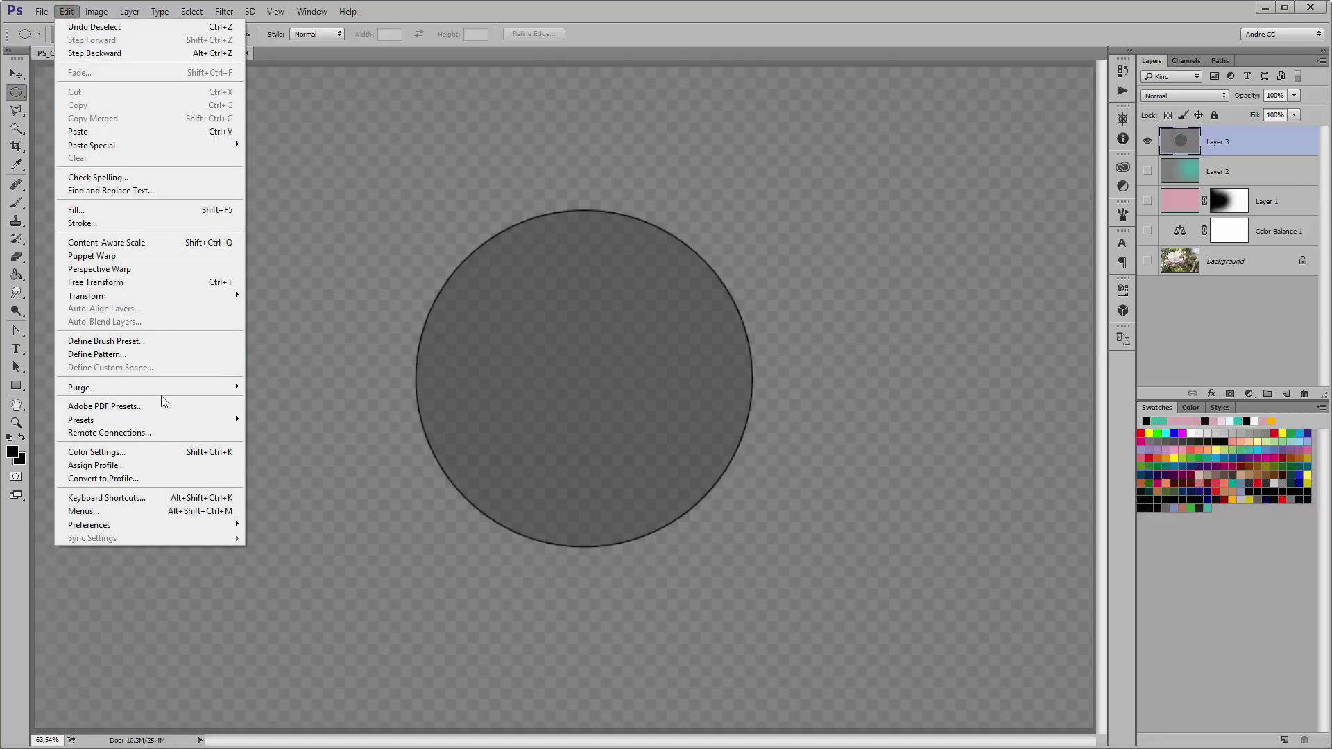
click(97, 341)
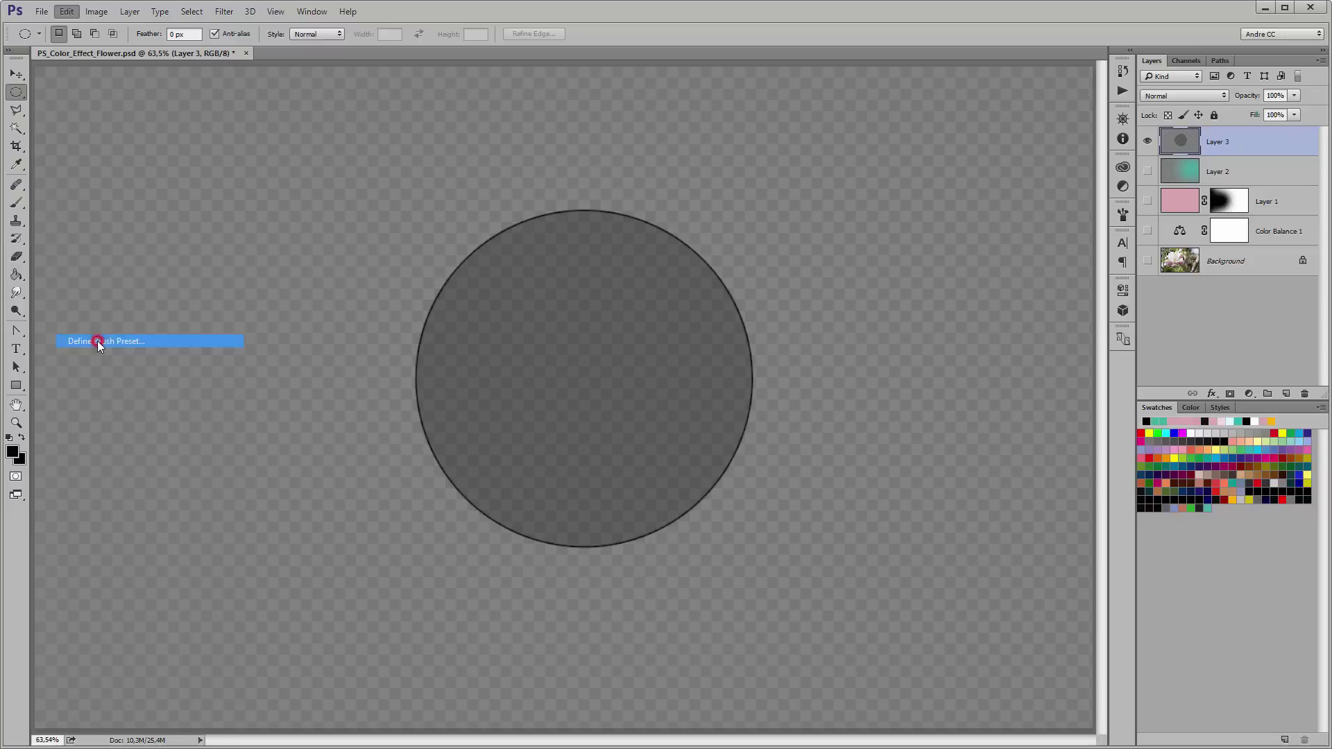
drag(198, 264, 286, 194)
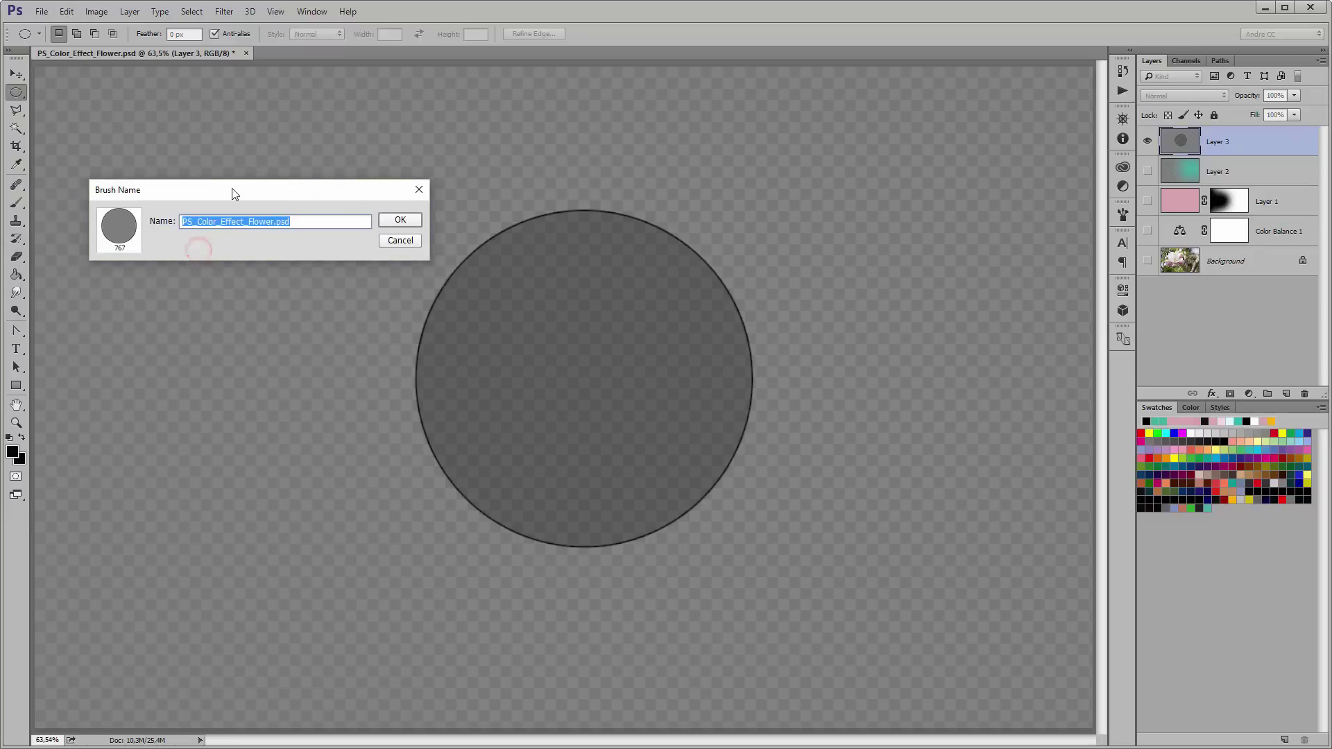
text(Bokeh)
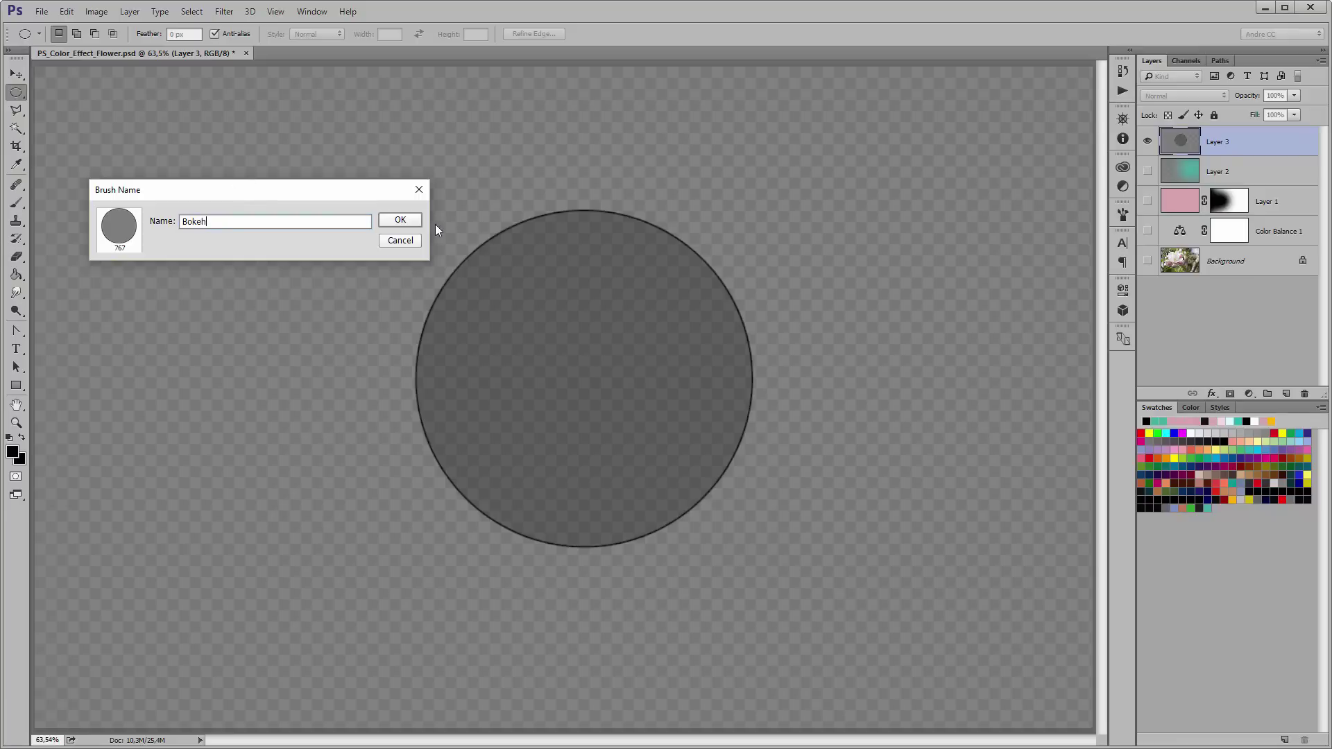
click(402, 220)
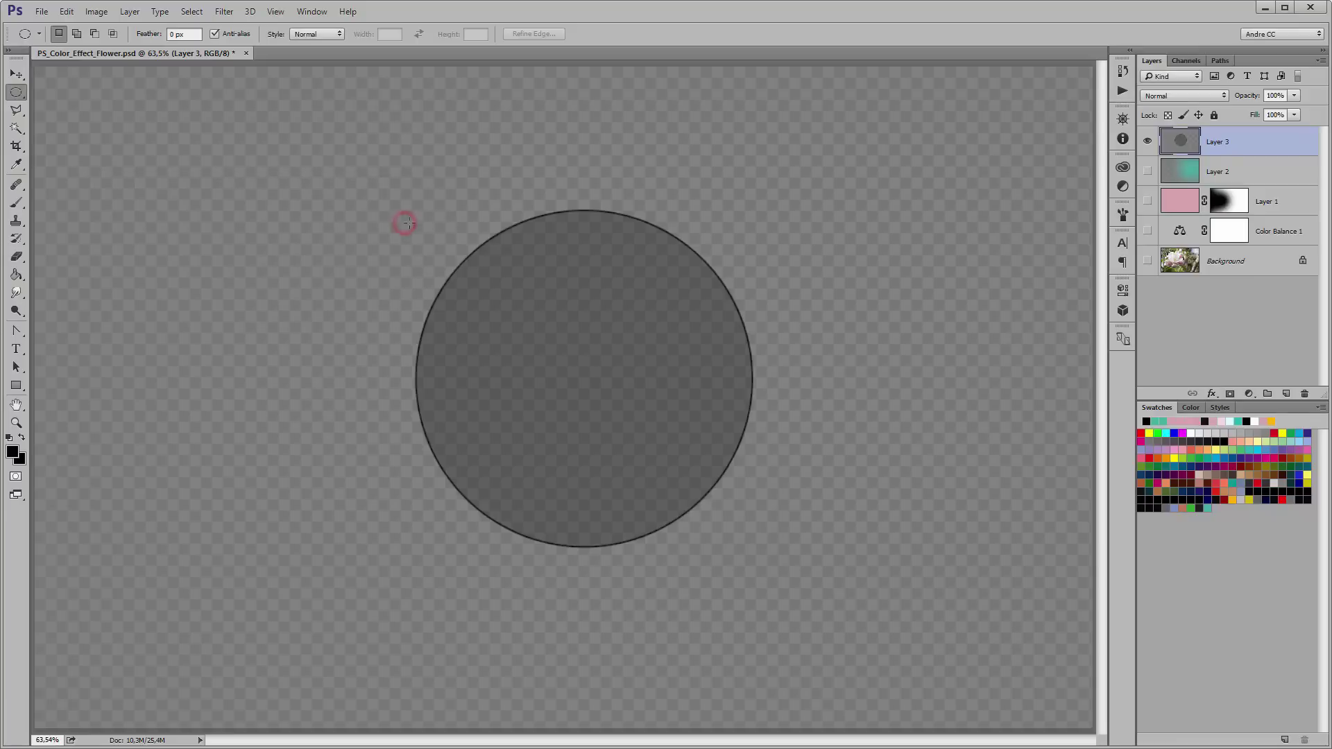
Hide Layer 3, show the photo and adjustment layers, and add Layer 4 above Layer 2.
click(1147, 141)
drag(1149, 171, 1147, 261)
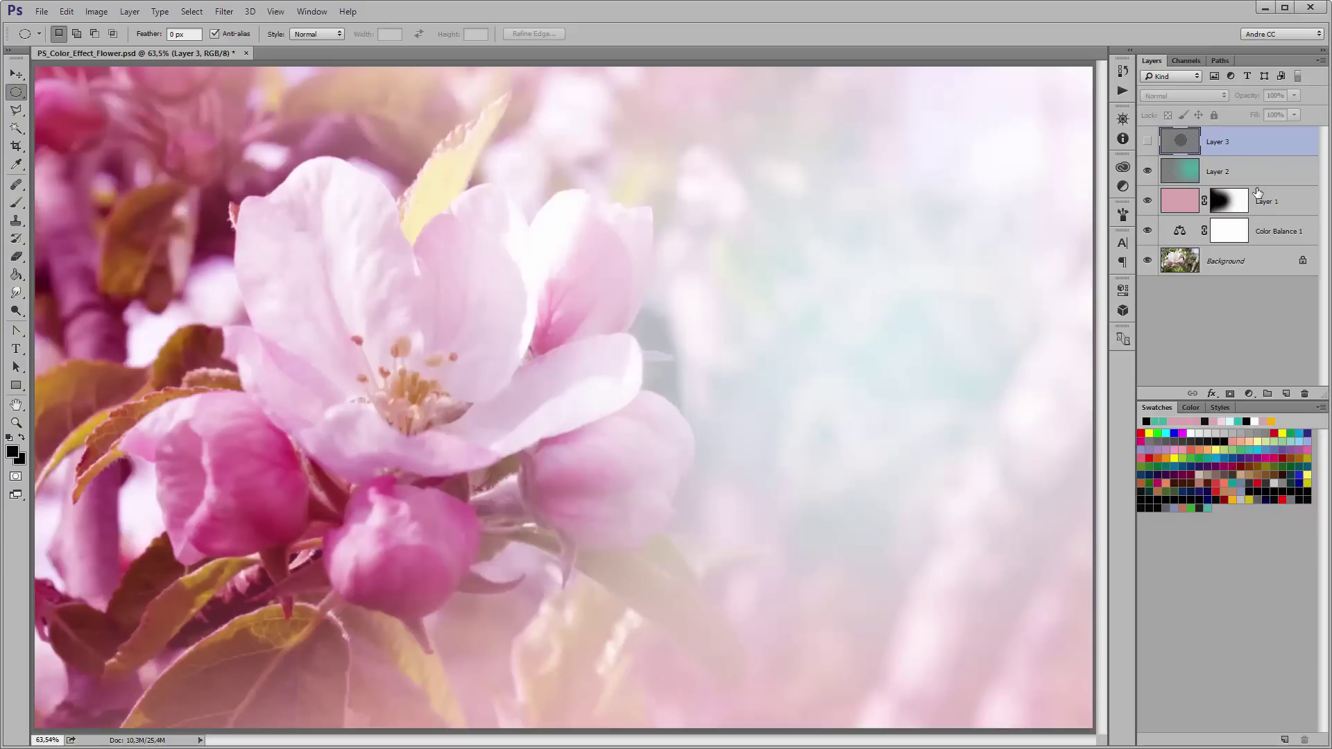
click(1260, 175)
click(1286, 394)
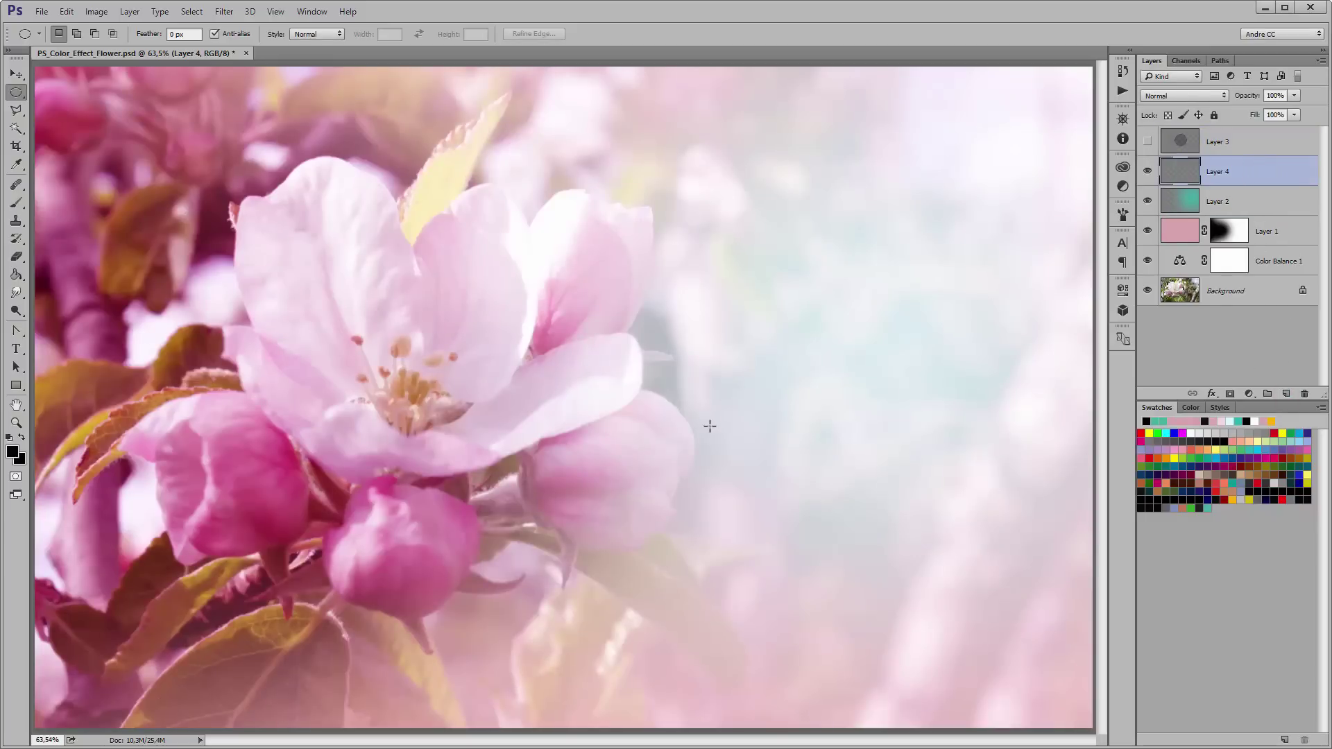
Load the Bokeh brush tip at 400 px with light pink sampled from a petal.
click(15, 203)
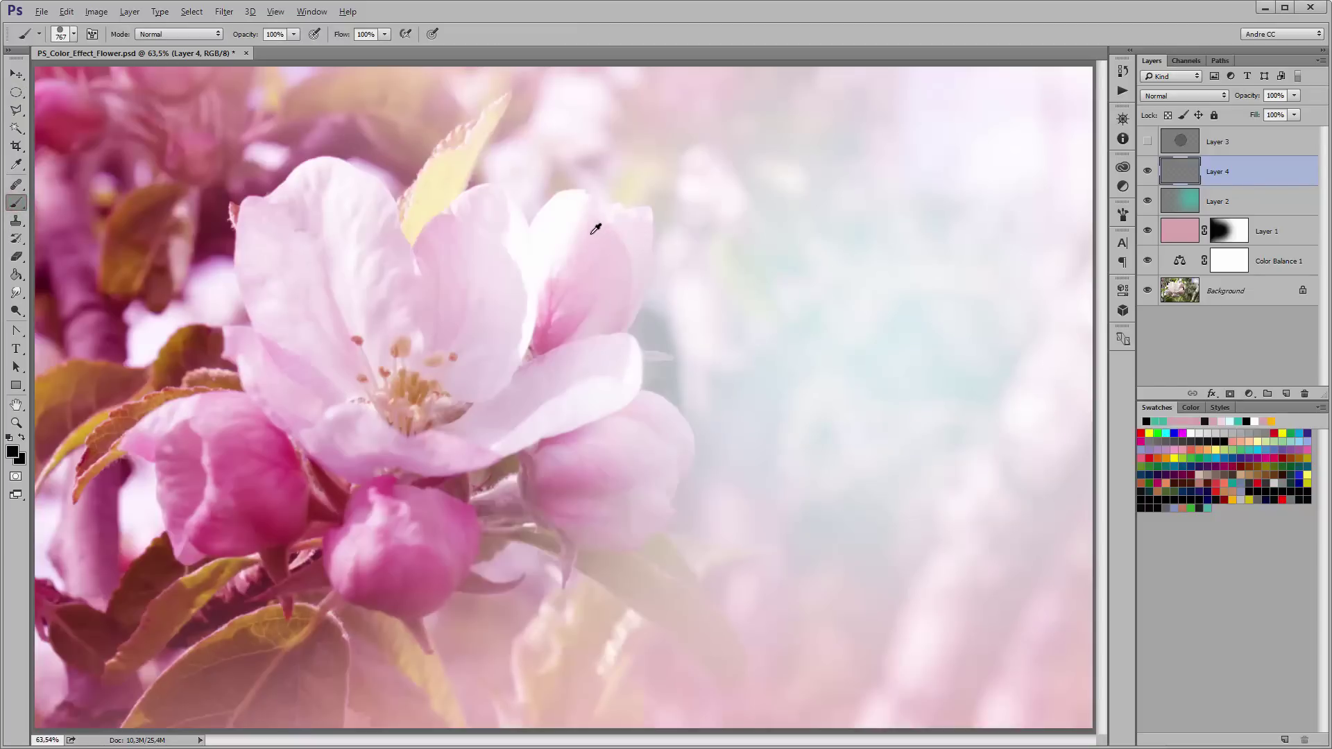
alt+click(596, 229)
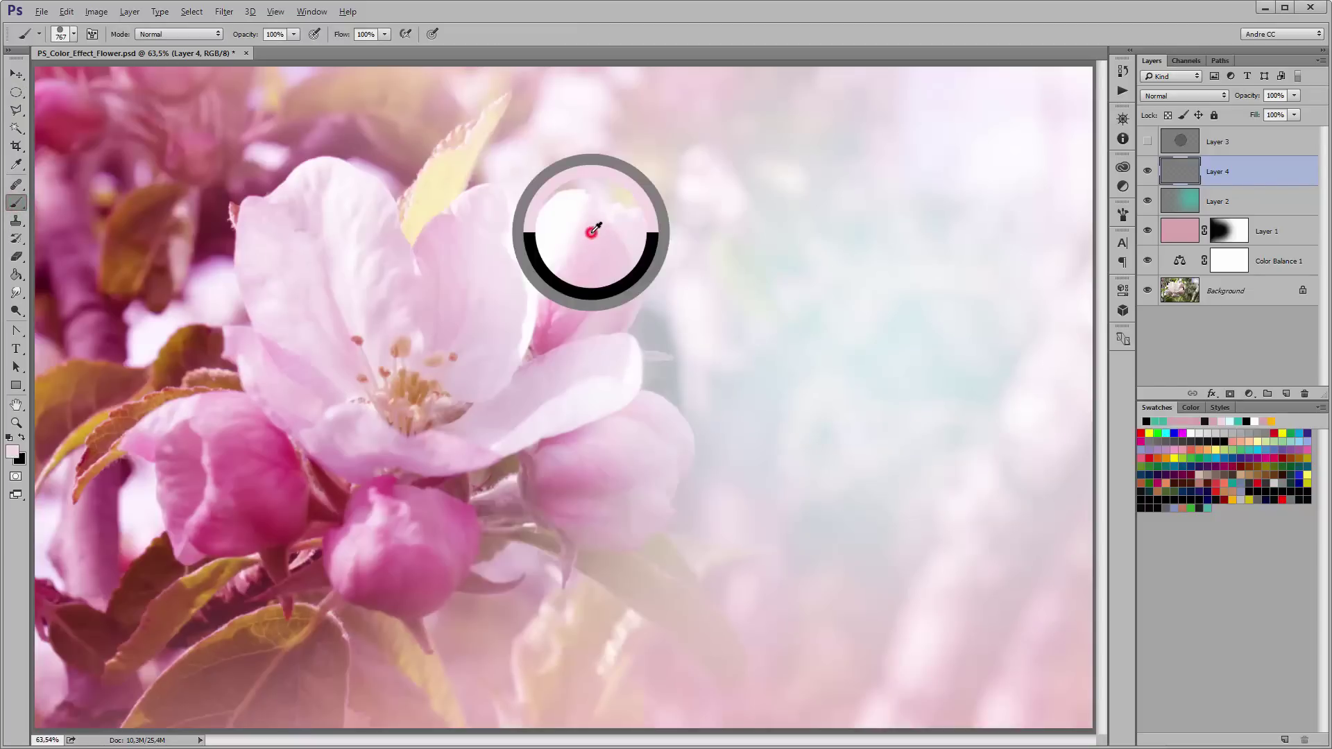
click(76, 33)
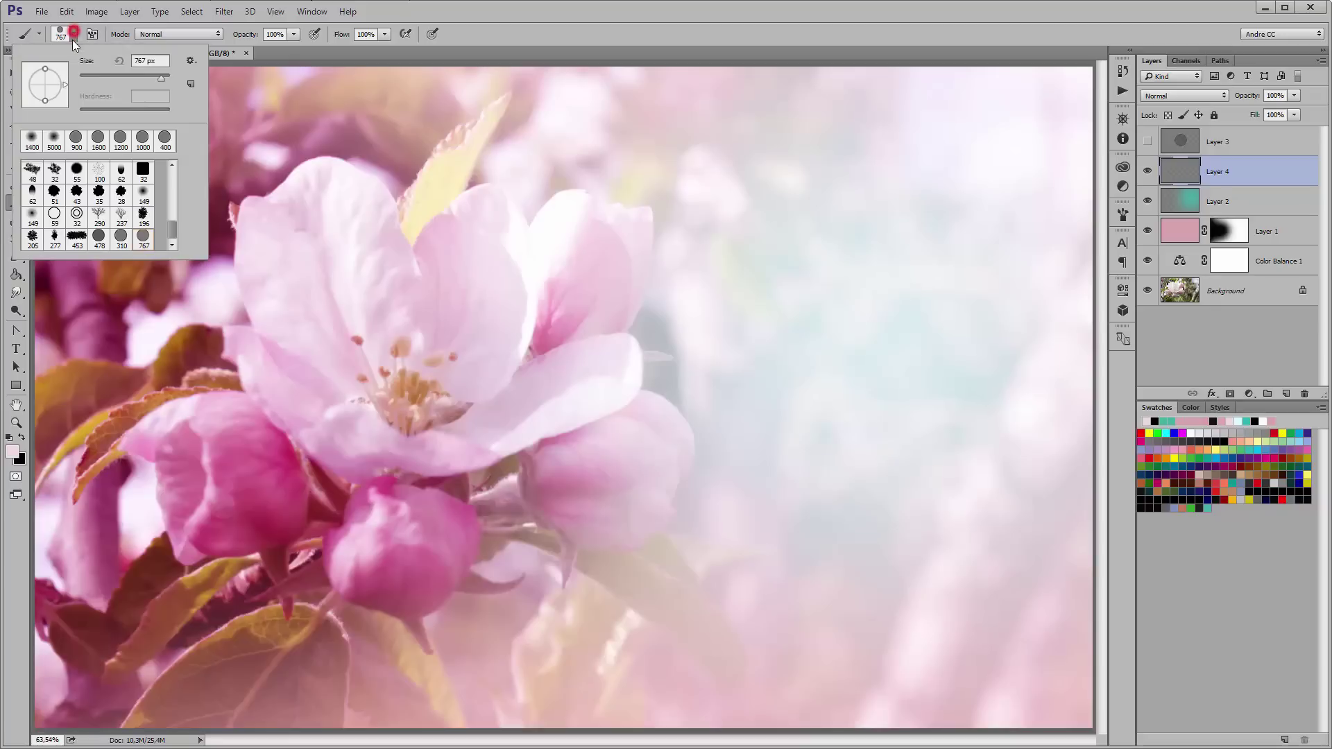
click(143, 242)
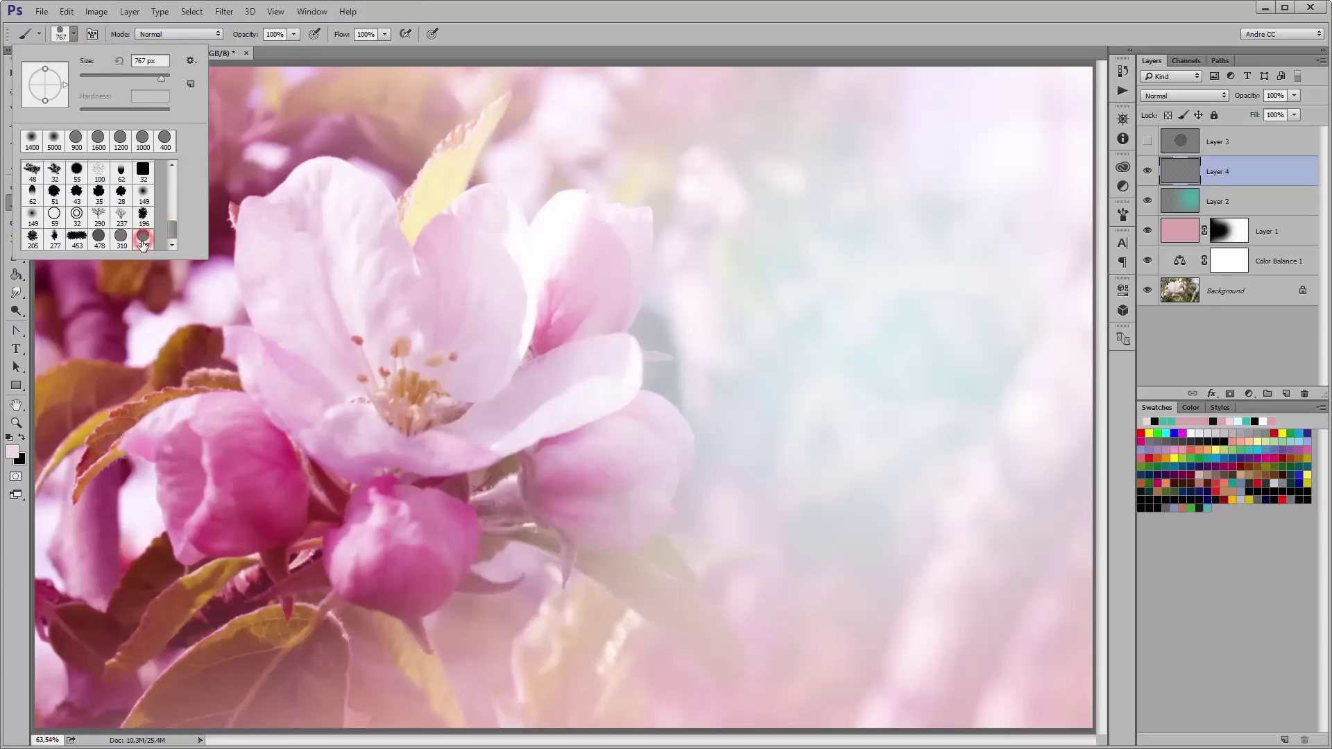
click(630, 9)
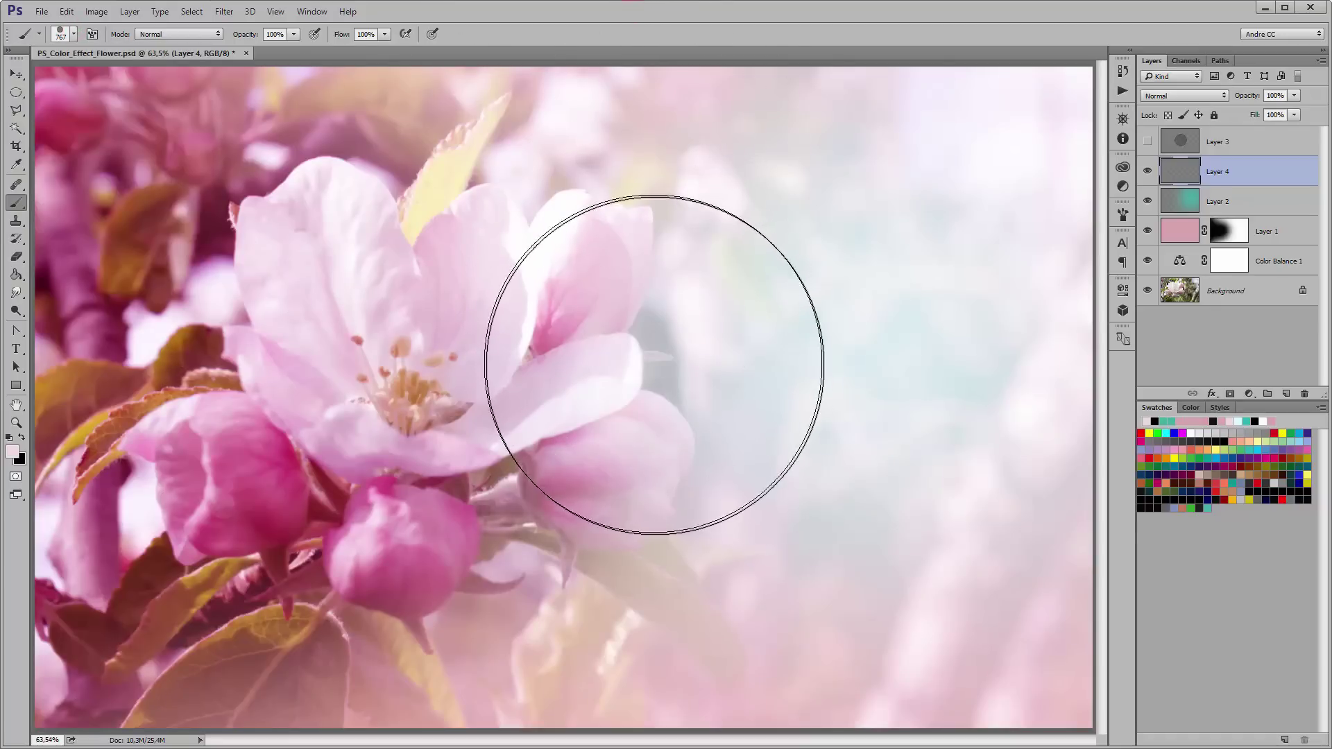
key(bracketleft)
key(bracketleft)
key(bracketleft)
key(bracketleft)
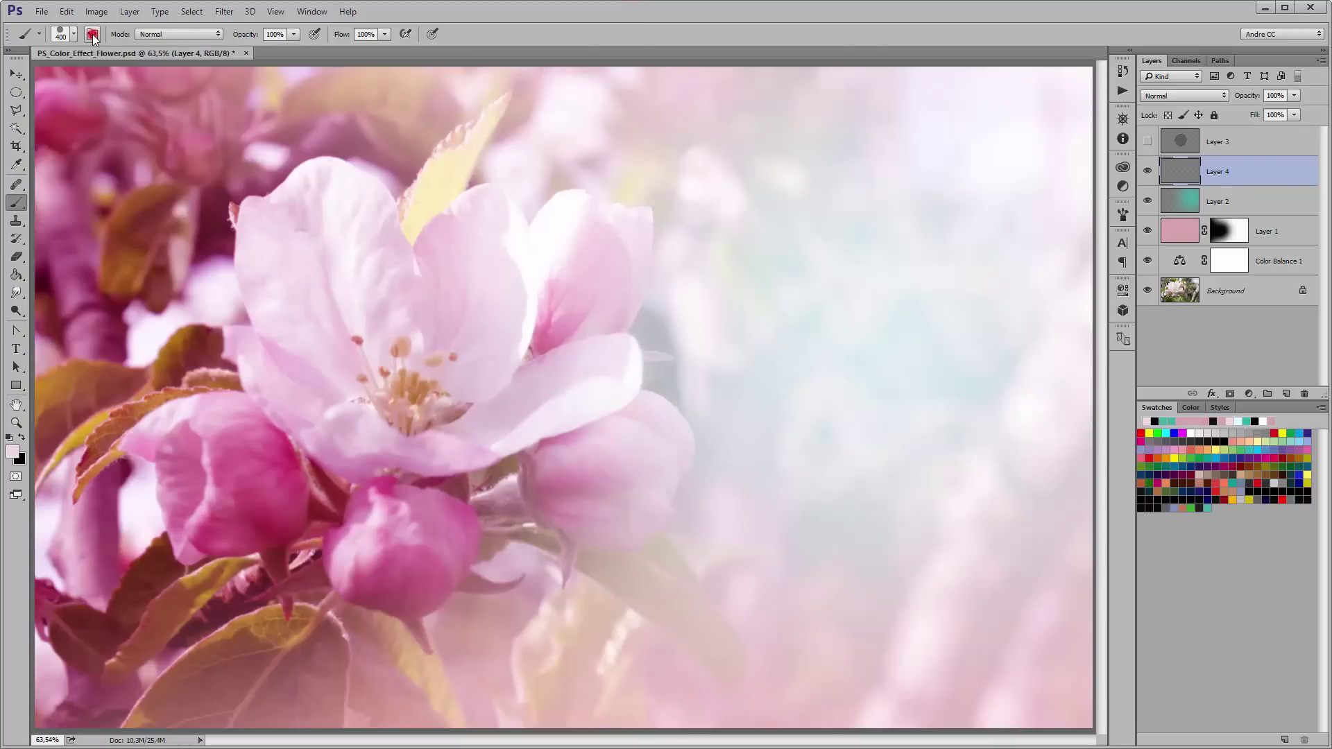
Give the Bokeh brush wide dab spacing, size jitter and 1000% scattering.
click(92, 34)
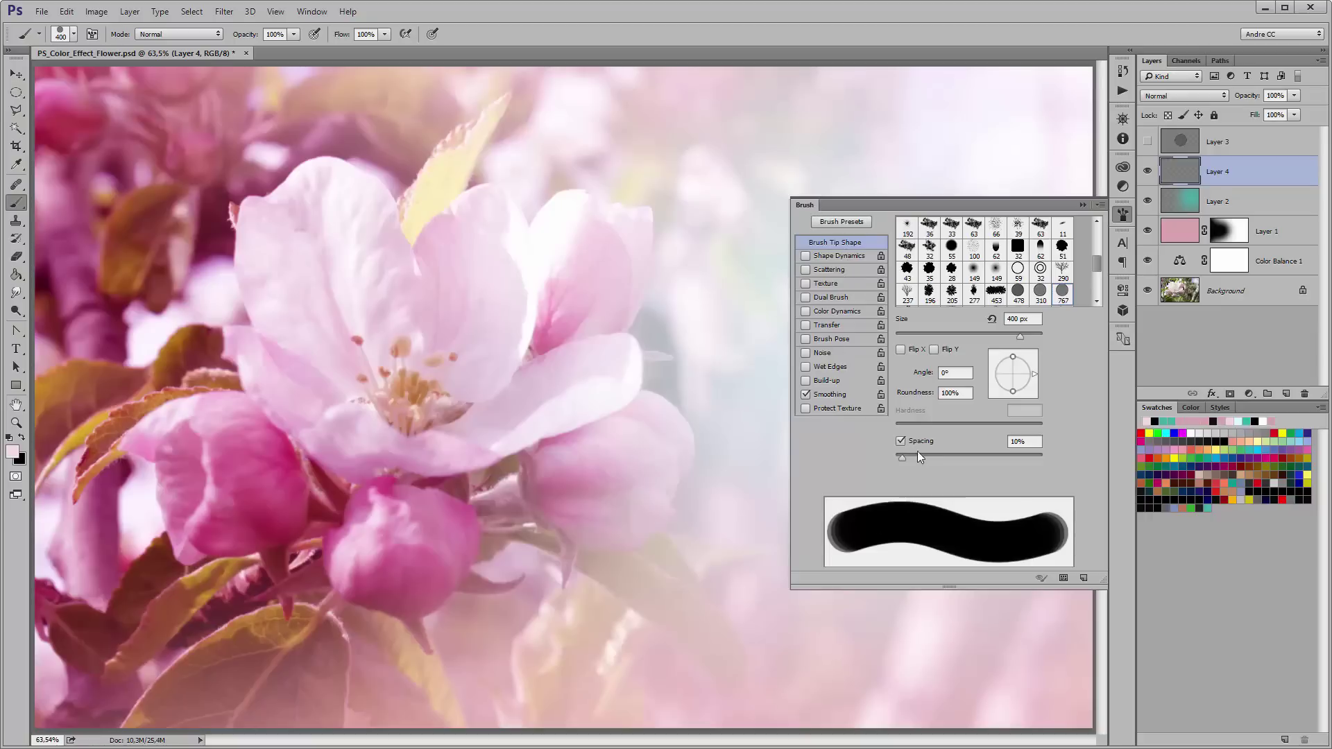
drag(902, 458, 1007, 453)
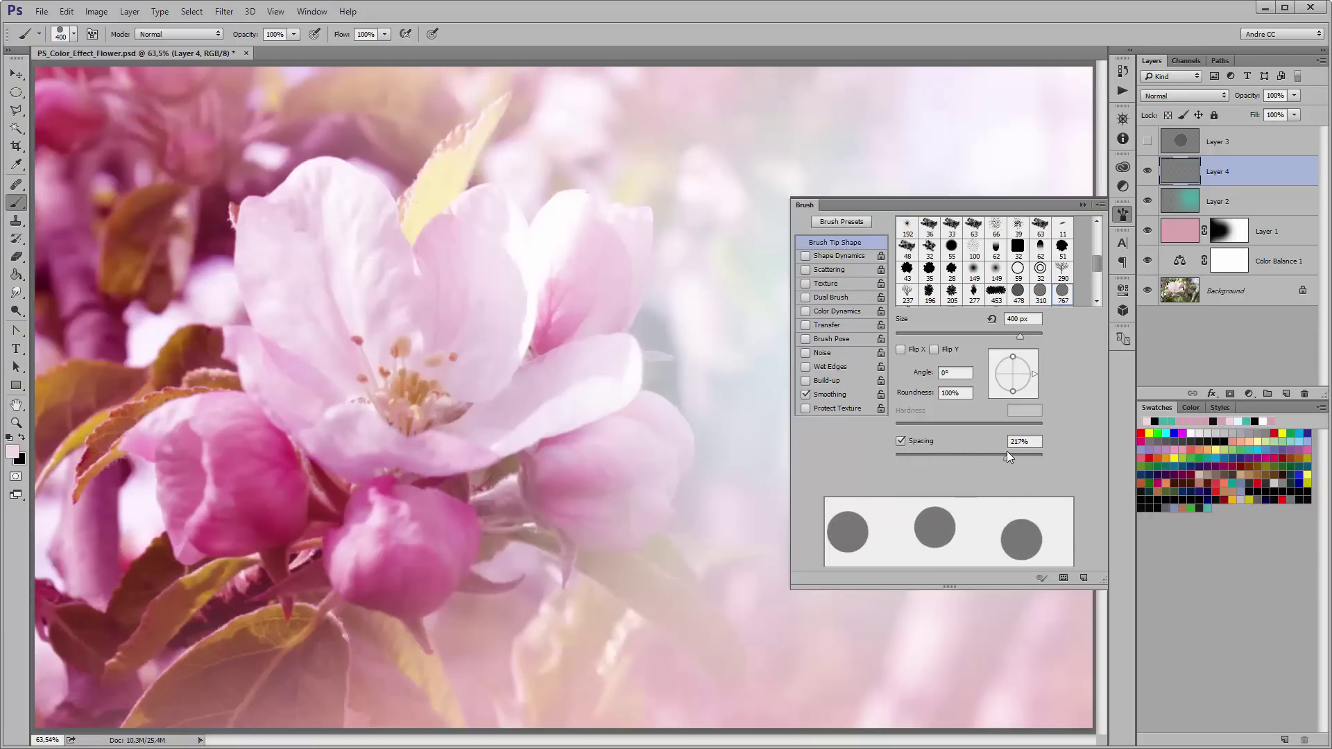
click(807, 256)
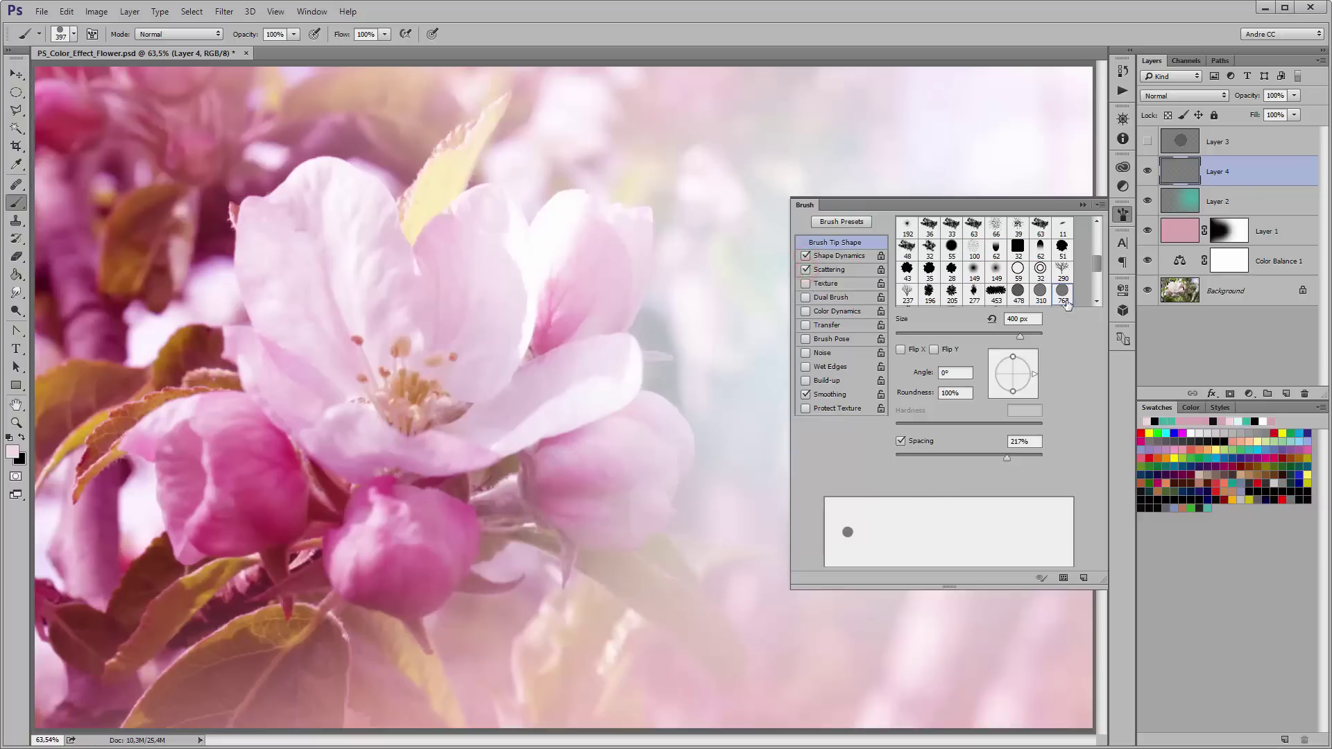
click(833, 254)
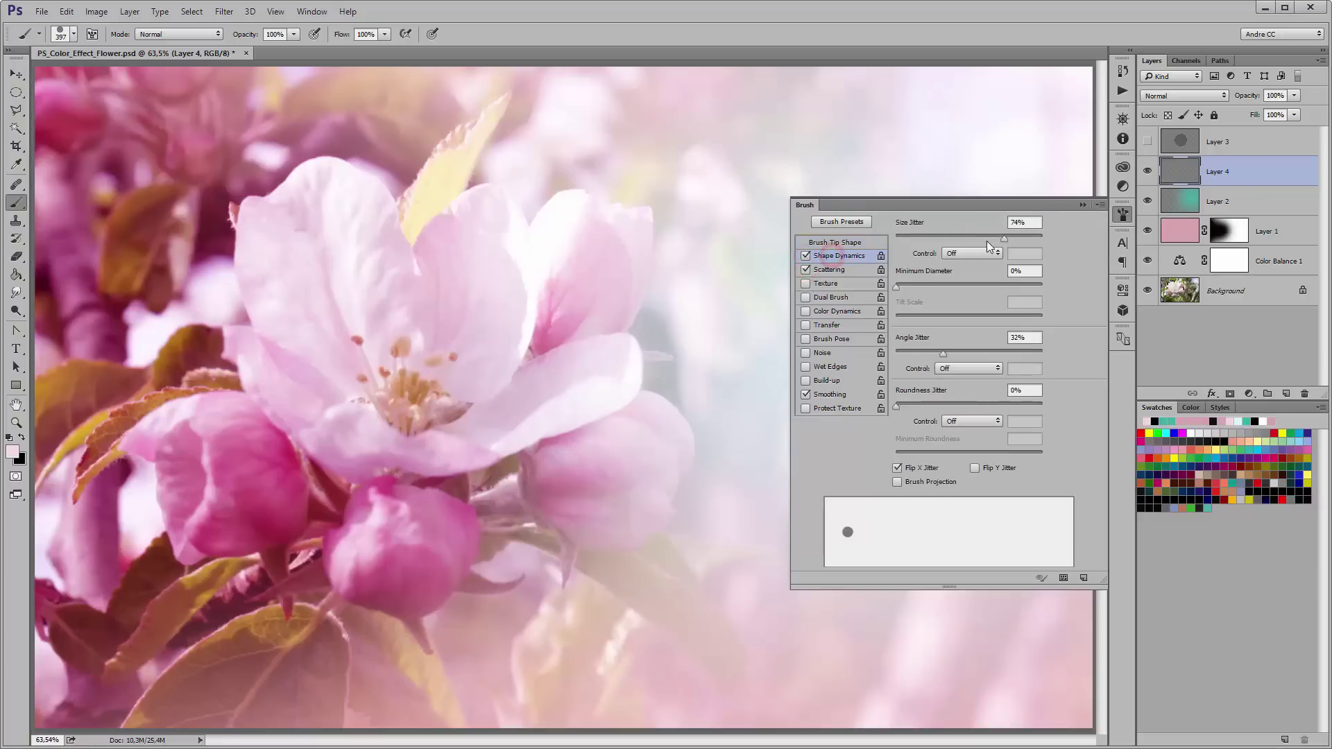
mouse_move(1005, 240)
mouse_down()
mouse_move(947, 239)
mouse_move(994, 236)
mouse_up()
click(823, 273)
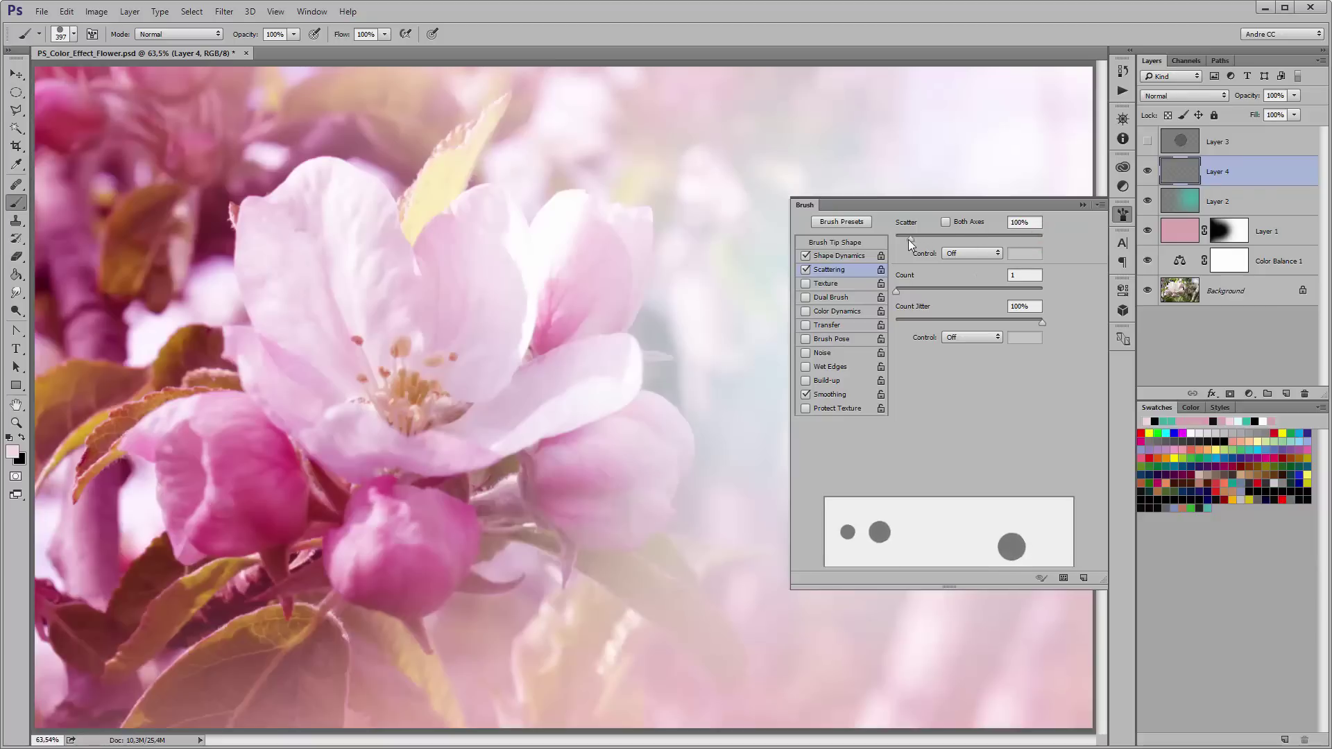
mouse_move(1038, 238)
mouse_down()
mouse_move(941, 240)
mouse_move(1057, 241)
mouse_up()
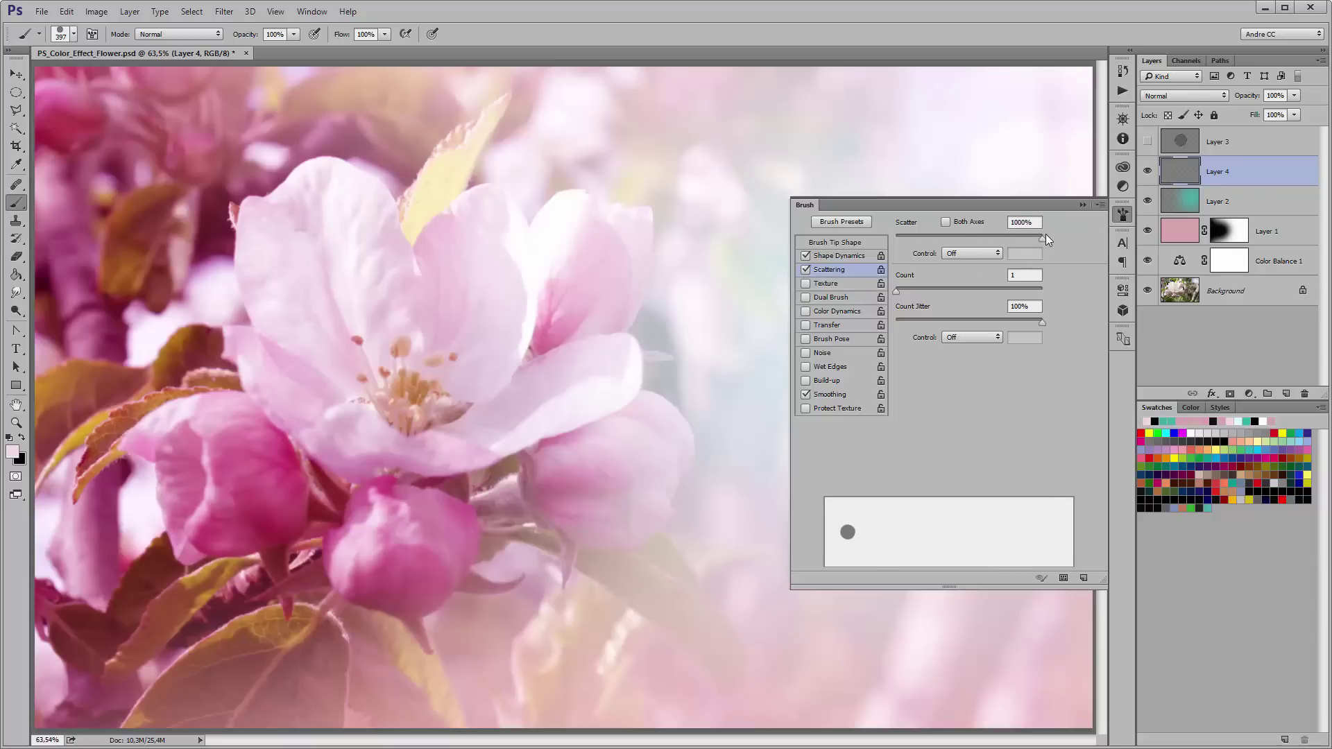
click(1081, 205)
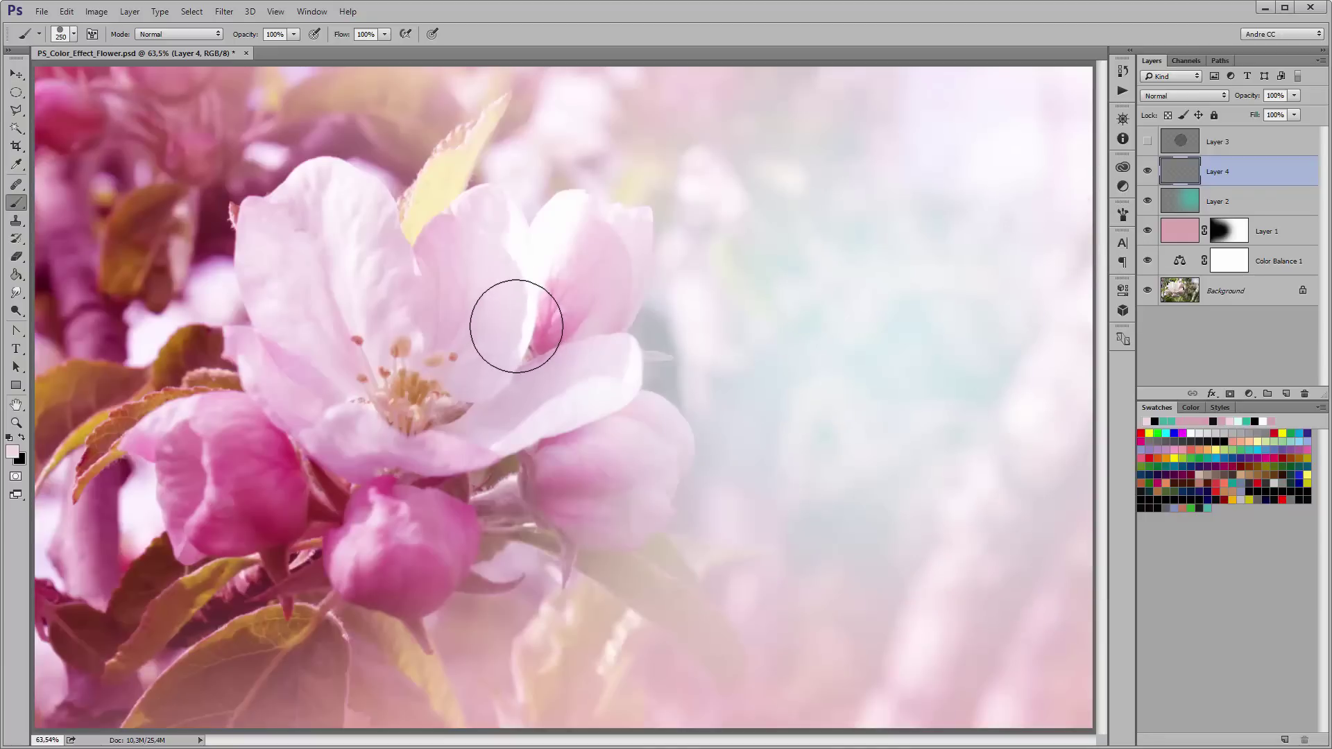
Shrink the brush and paint a sweep of pale pink bokeh circles across Layer 4.
key(bracketleft)
key(bracketleft)
scroll(552, 383, down, 2)
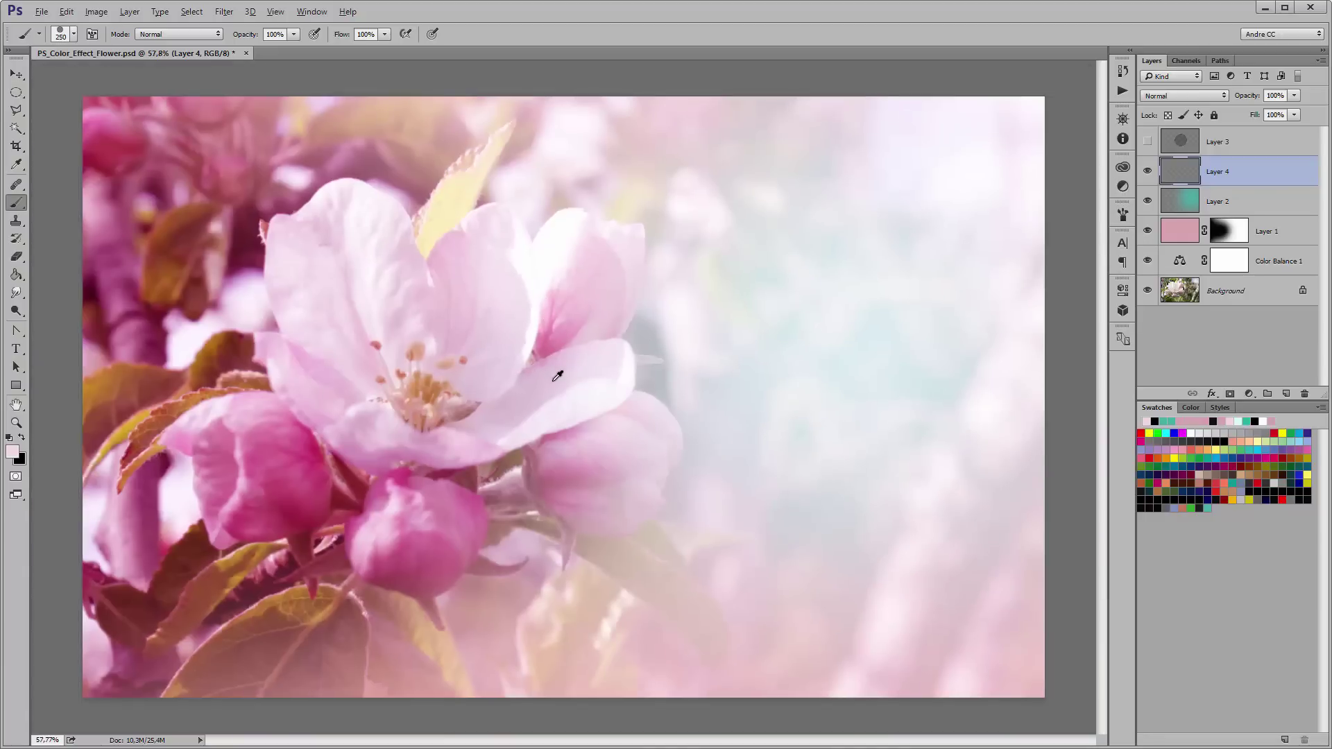
scroll(552, 383, down, 2)
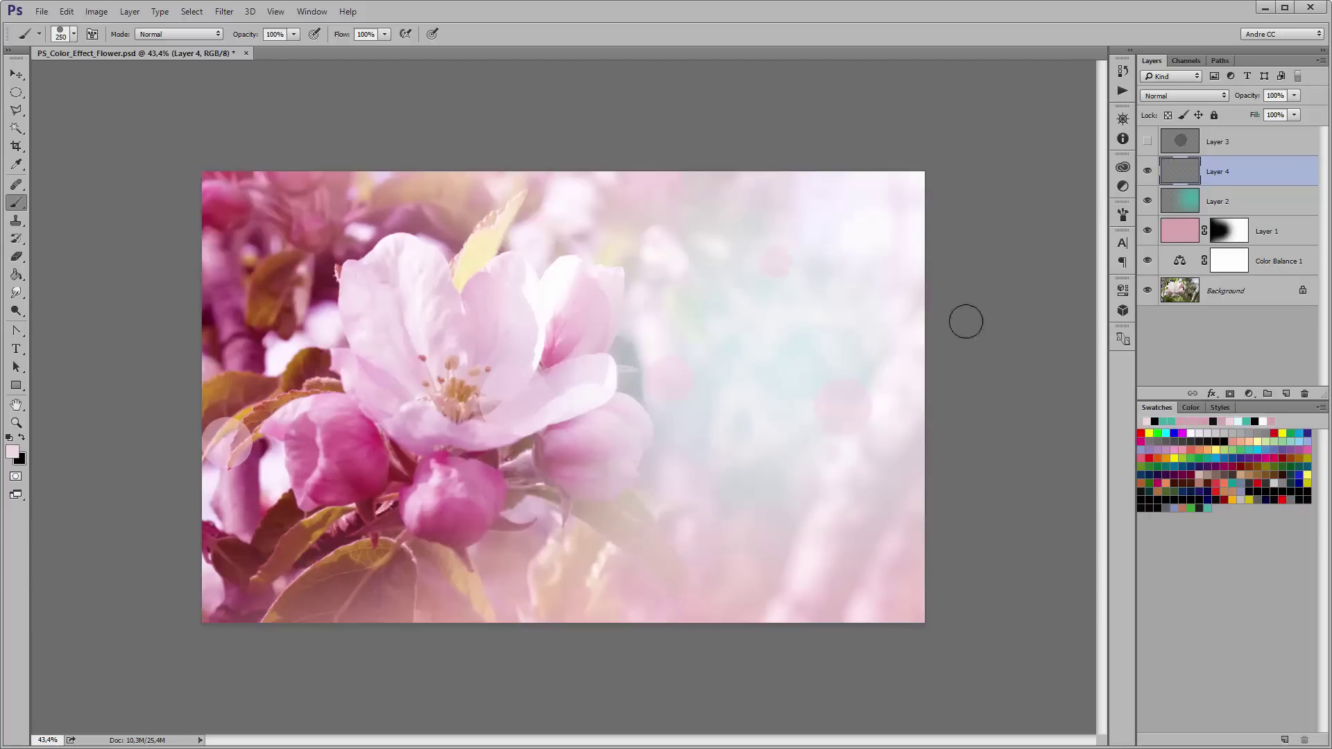
mouse_move(854, 535)
mouse_down()
mouse_move(441, 613)
mouse_move(319, 253)
mouse_move(133, 240)
mouse_move(488, 453)
mouse_up()
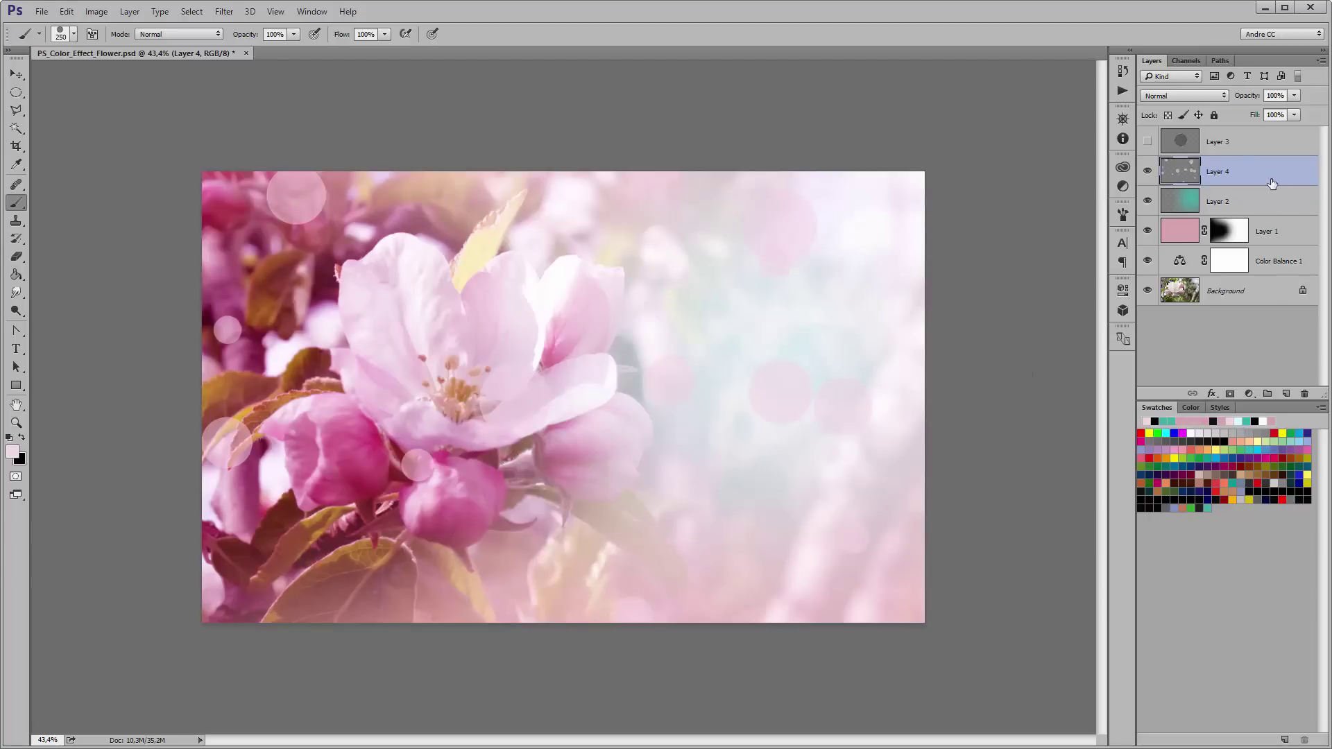
On new Layer 5, paint a sweep of bokeh in a lighter sampled photo colour, then add Layer 6.
click(1288, 396)
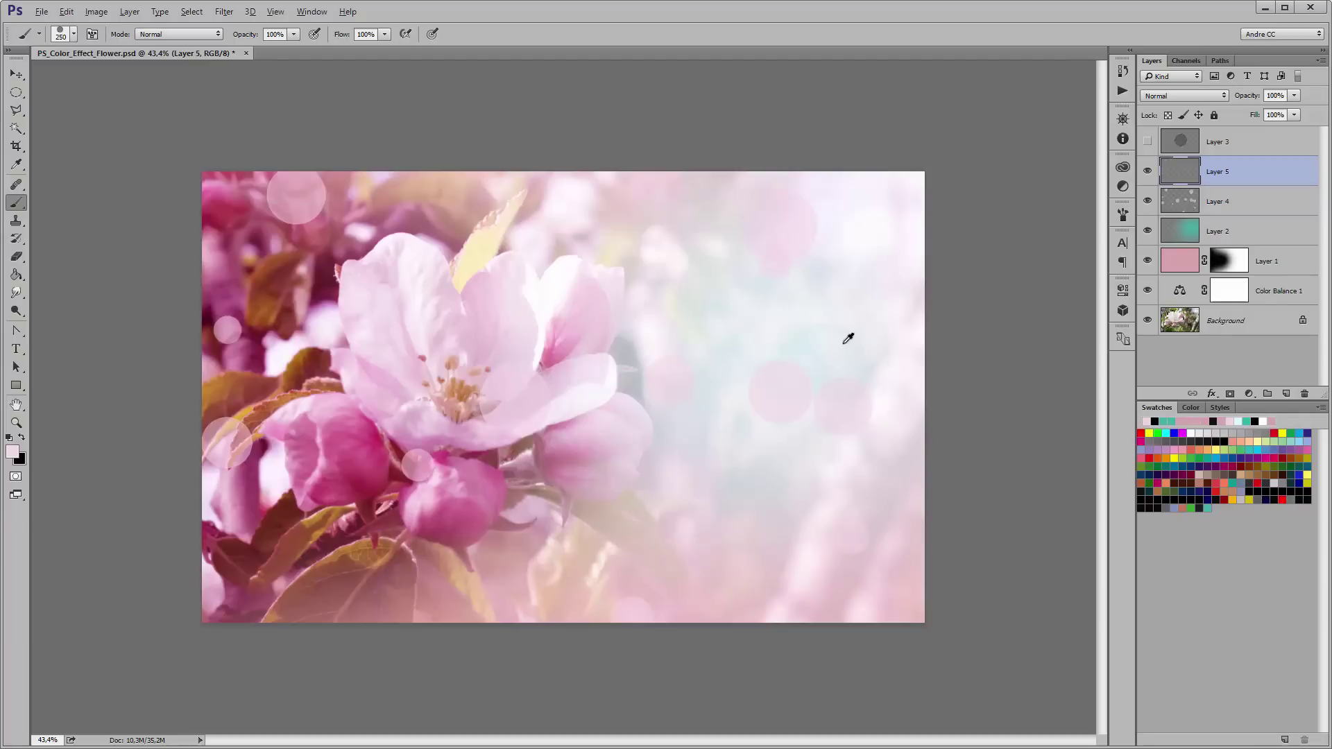
alt+click(801, 336)
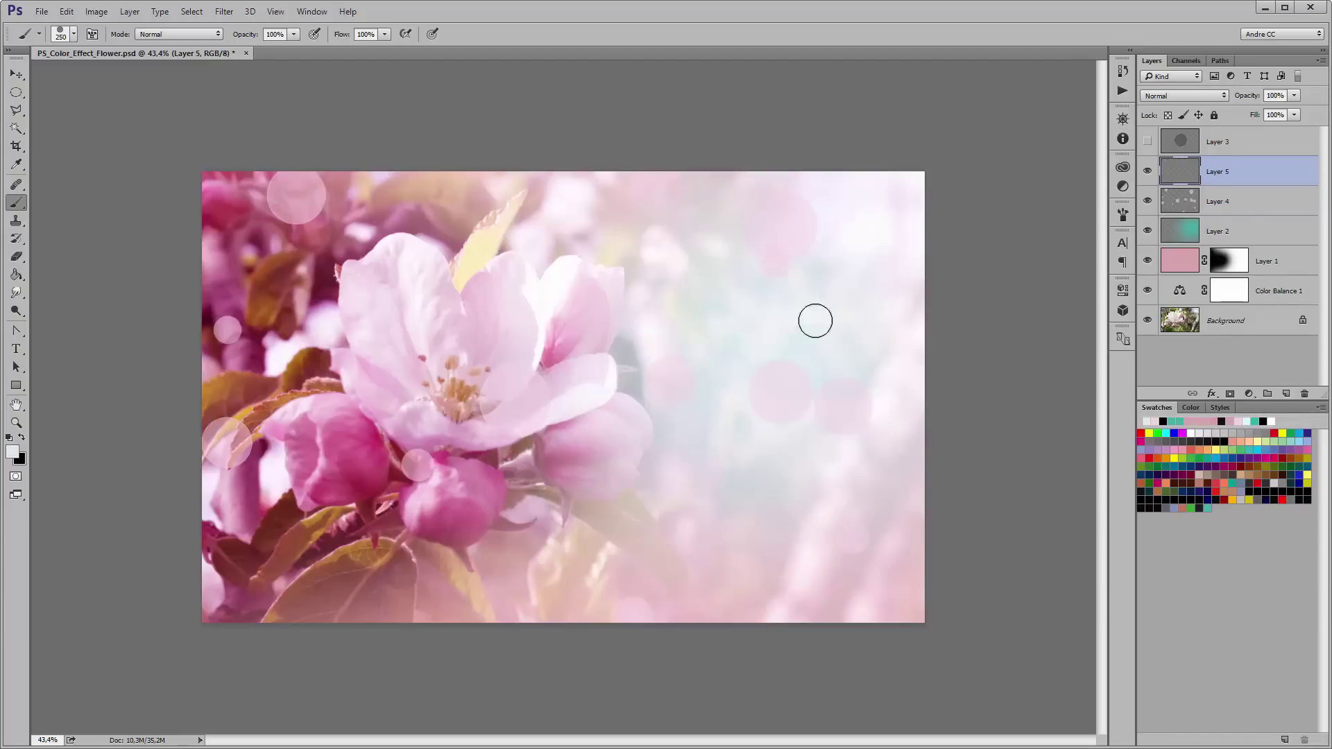
mouse_move(676, 251)
mouse_down()
mouse_move(885, 588)
mouse_move(453, 352)
mouse_up()
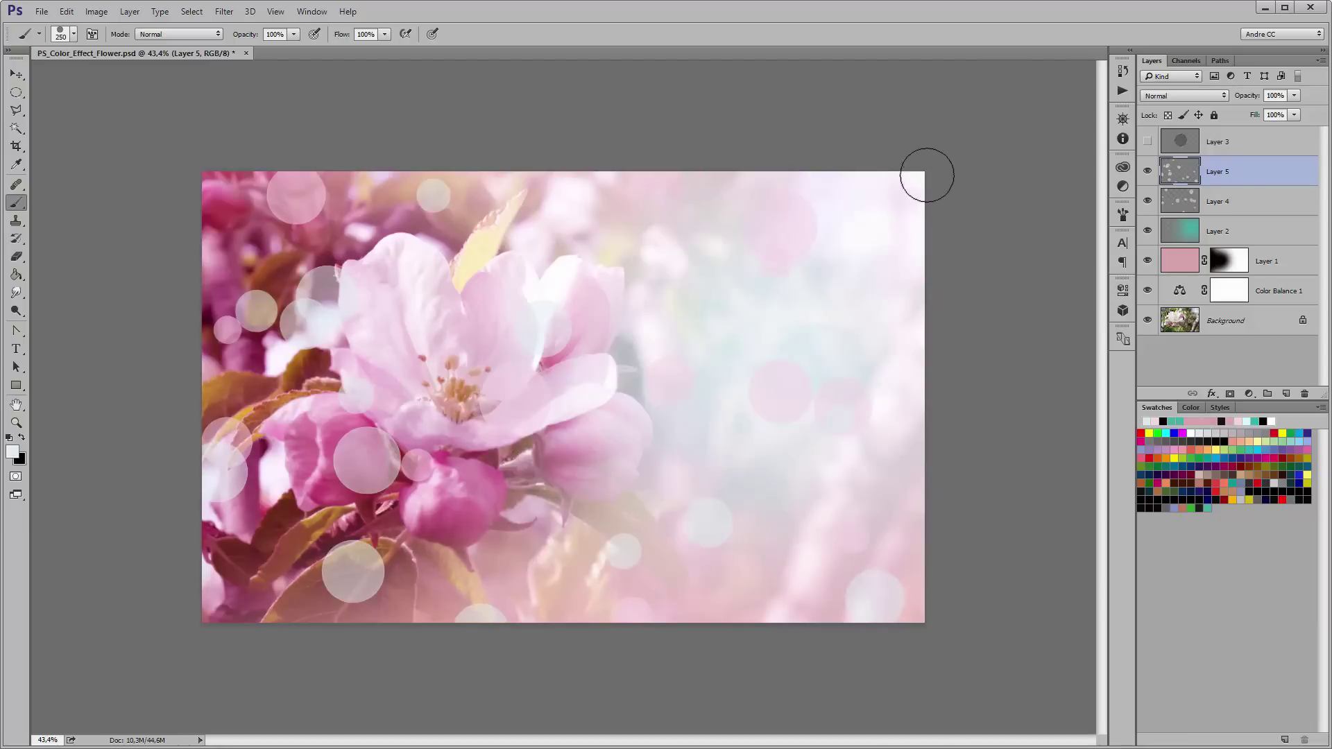
click(1289, 395)
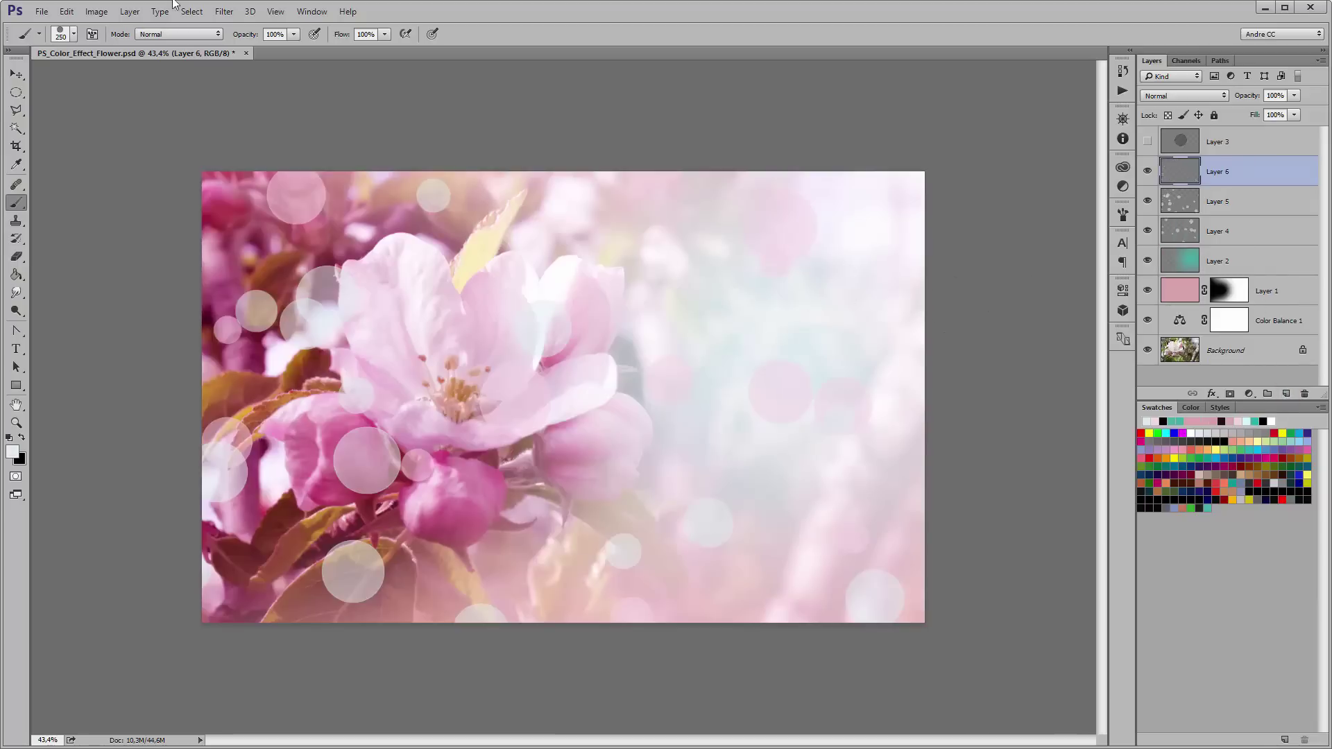
Enlarge the brush to about 1500 px and turn off Shape Dynamics and Scattering.
click(75, 34)
drag(114, 76, 168, 80)
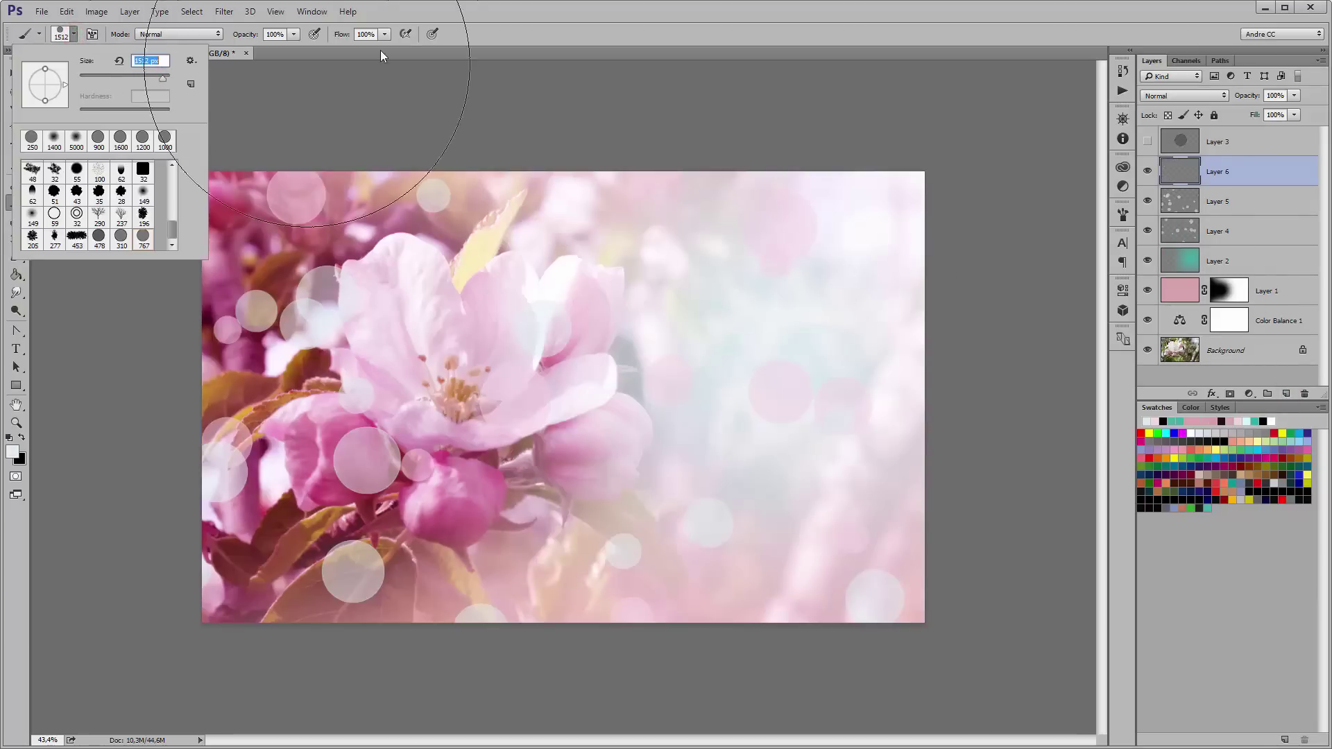
click(490, 11)
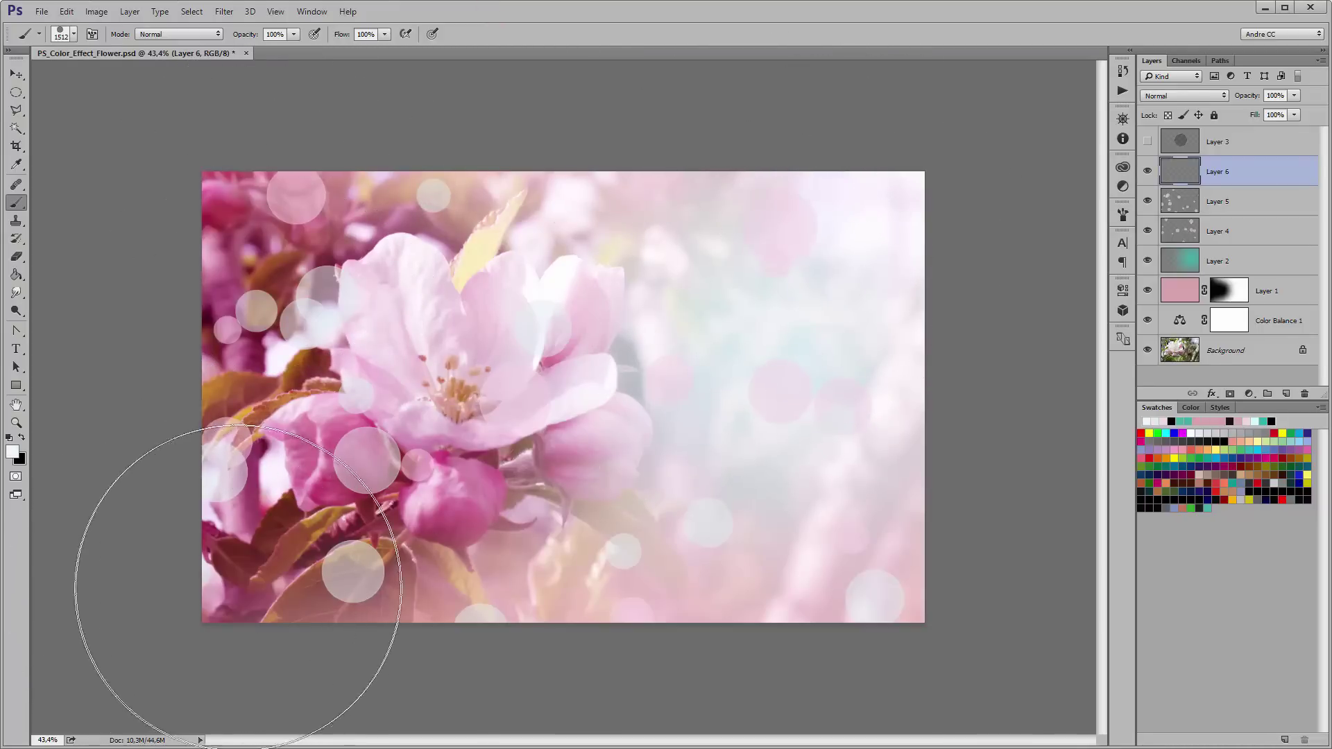
click(92, 34)
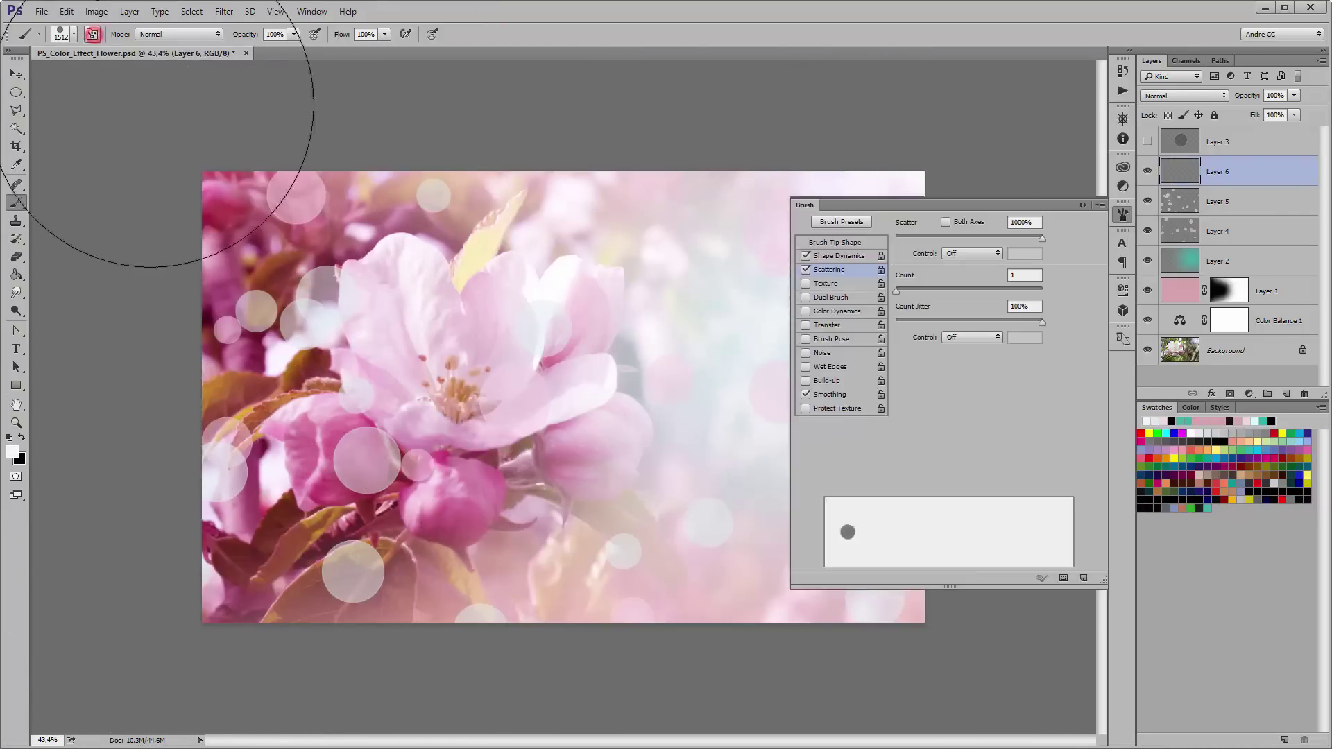
click(806, 256)
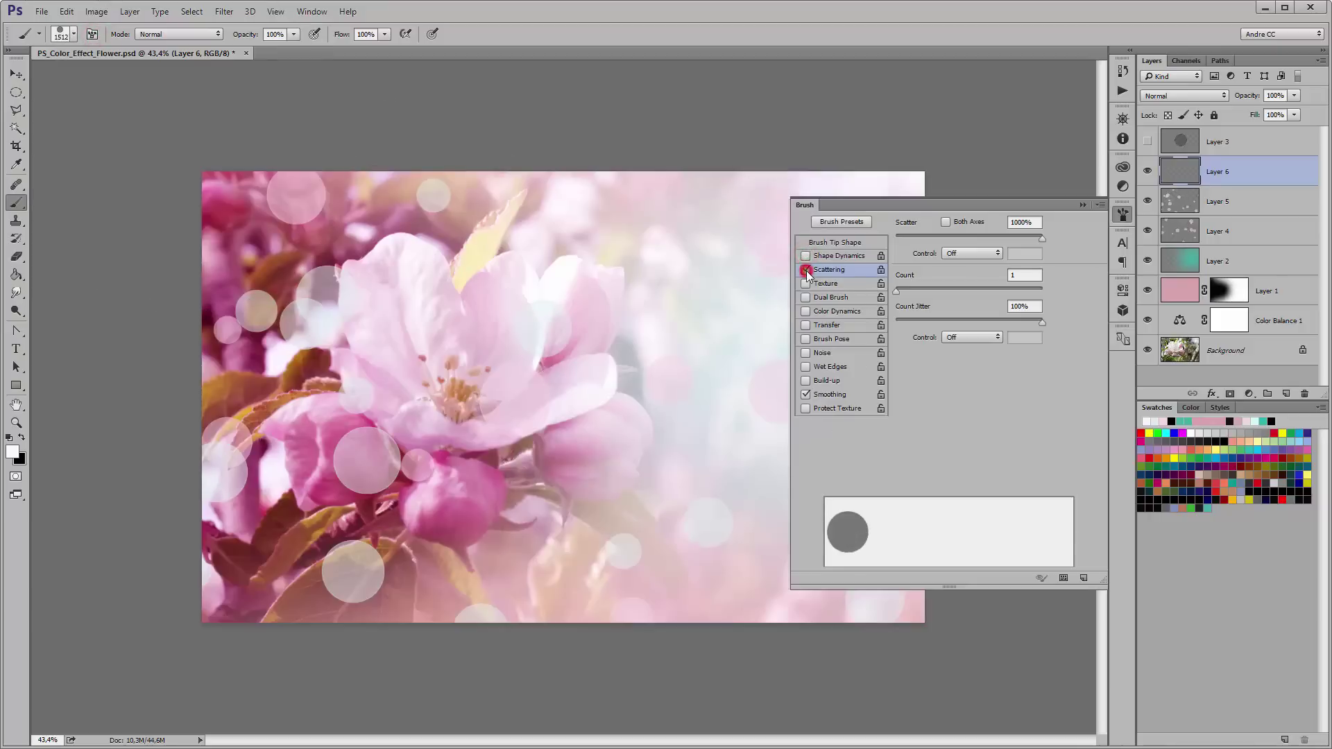
click(808, 270)
click(1083, 205)
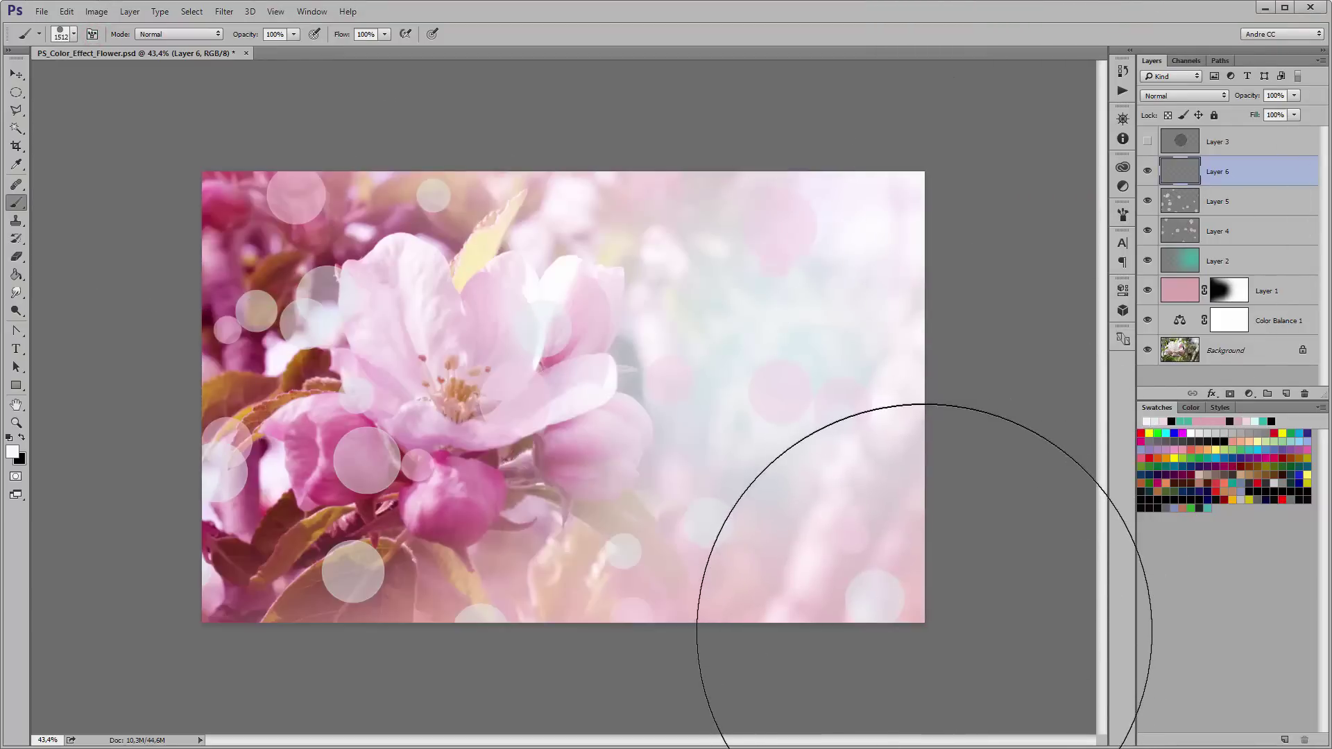
Stamp huge soft circles at the lower-right, upper-left, lower-left and upper-right areas.
key(bracketleft)
key(bracketleft)
key(bracketleft)
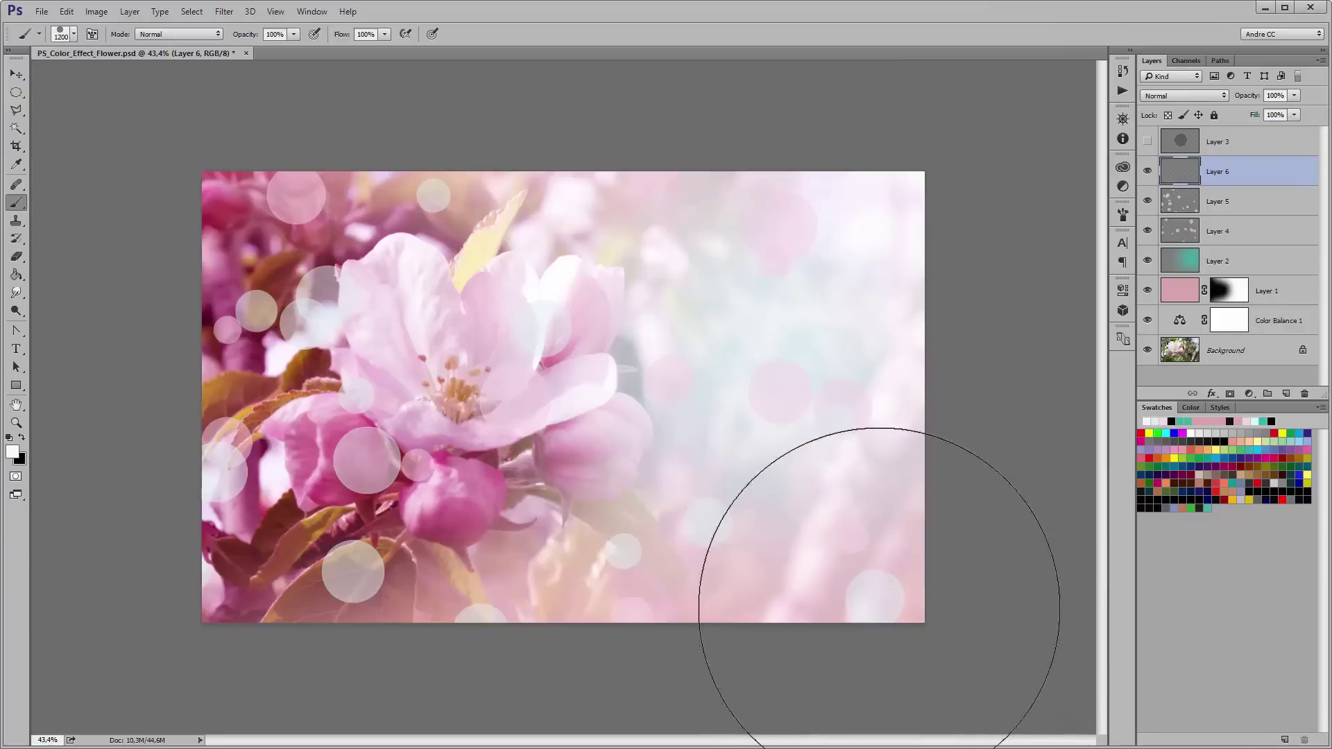
click(867, 616)
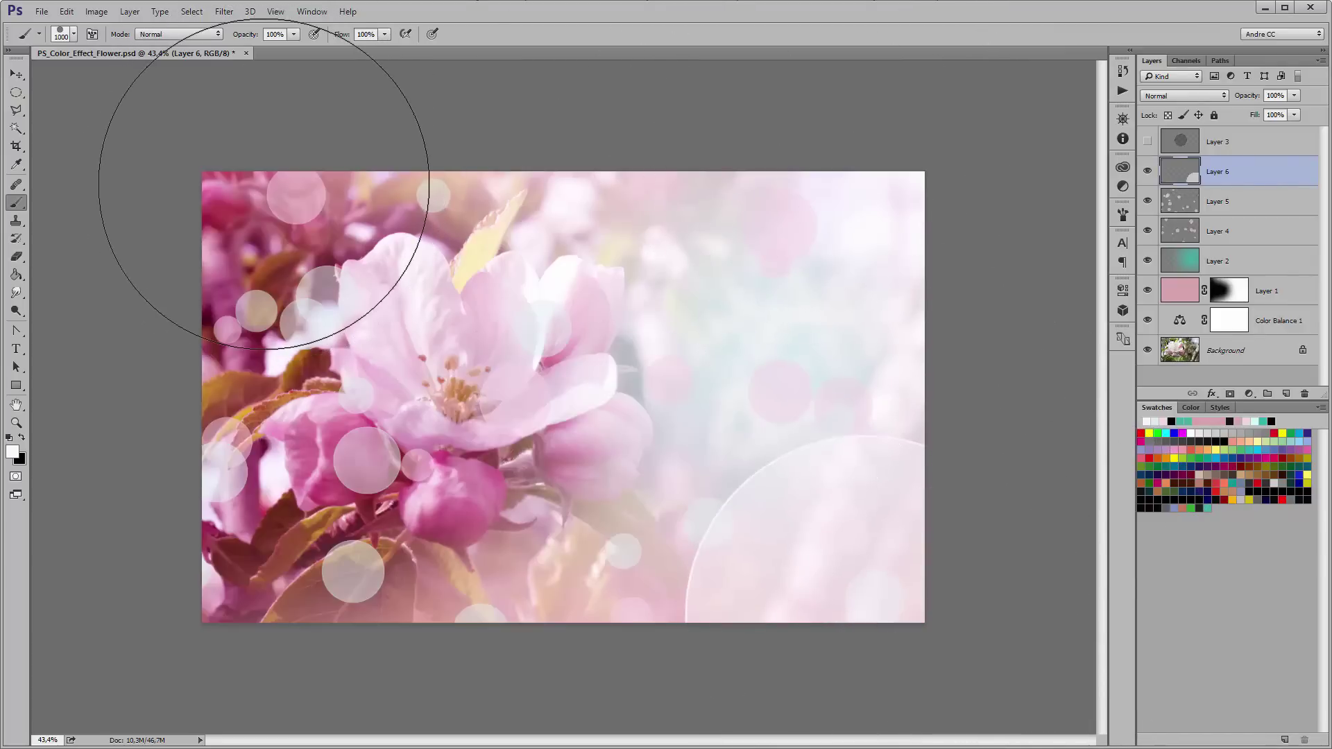
key(bracketleft)
key(bracketleft)
key(bracketleft)
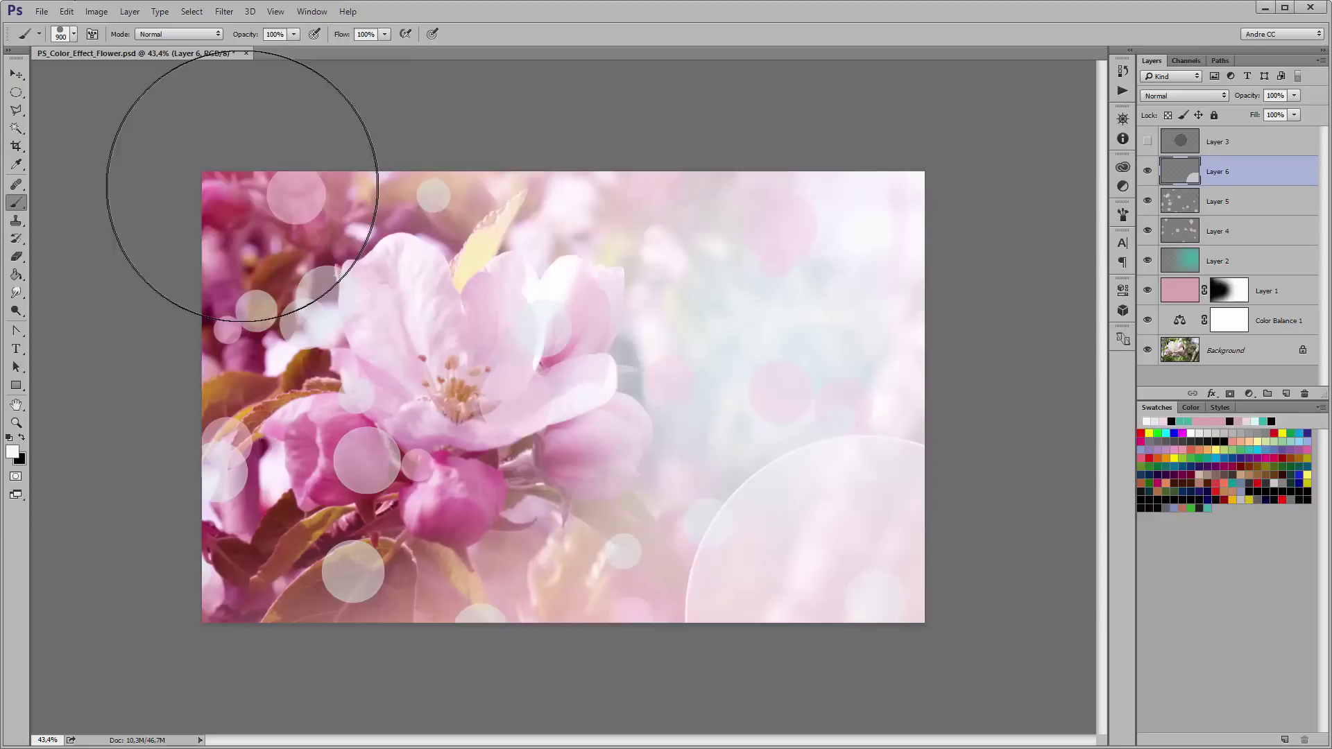
click(241, 187)
key(bracketright)
key(bracketright)
key(bracketright)
key(bracketright)
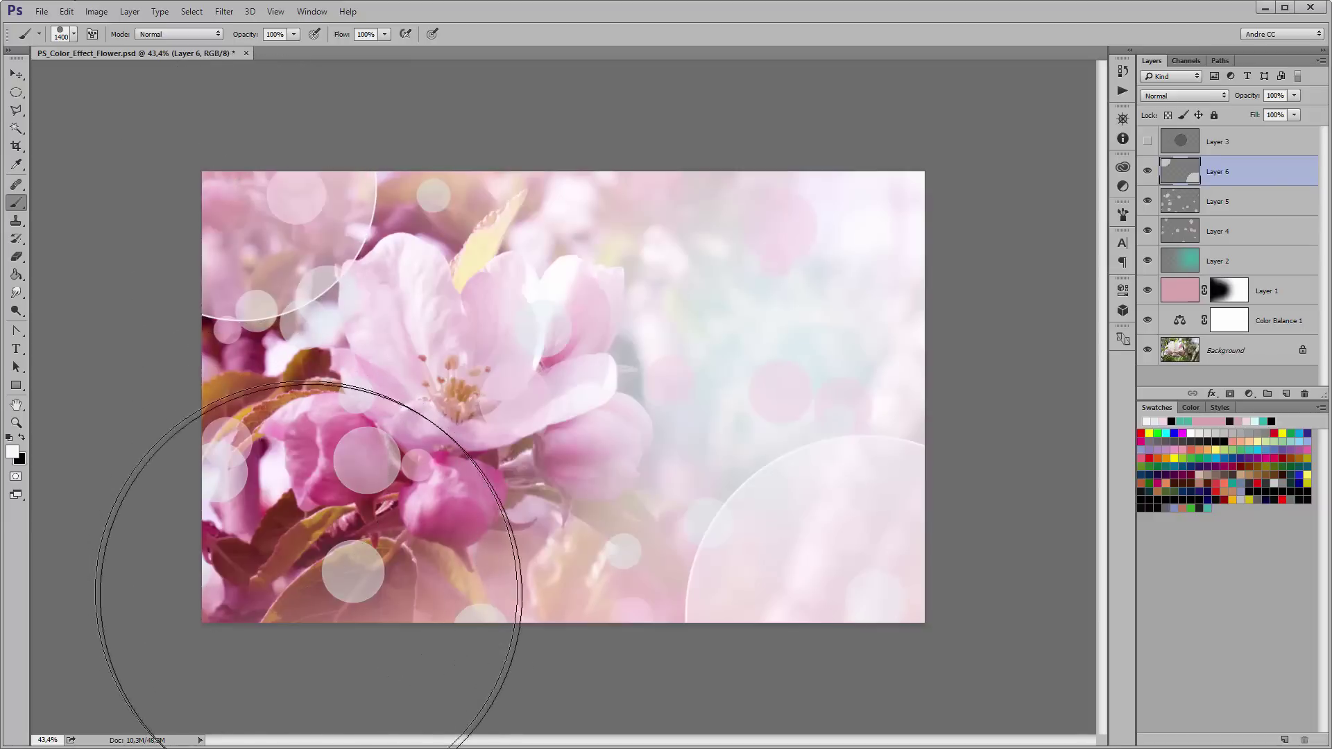
click(337, 651)
key(bracketright)
key(bracketright)
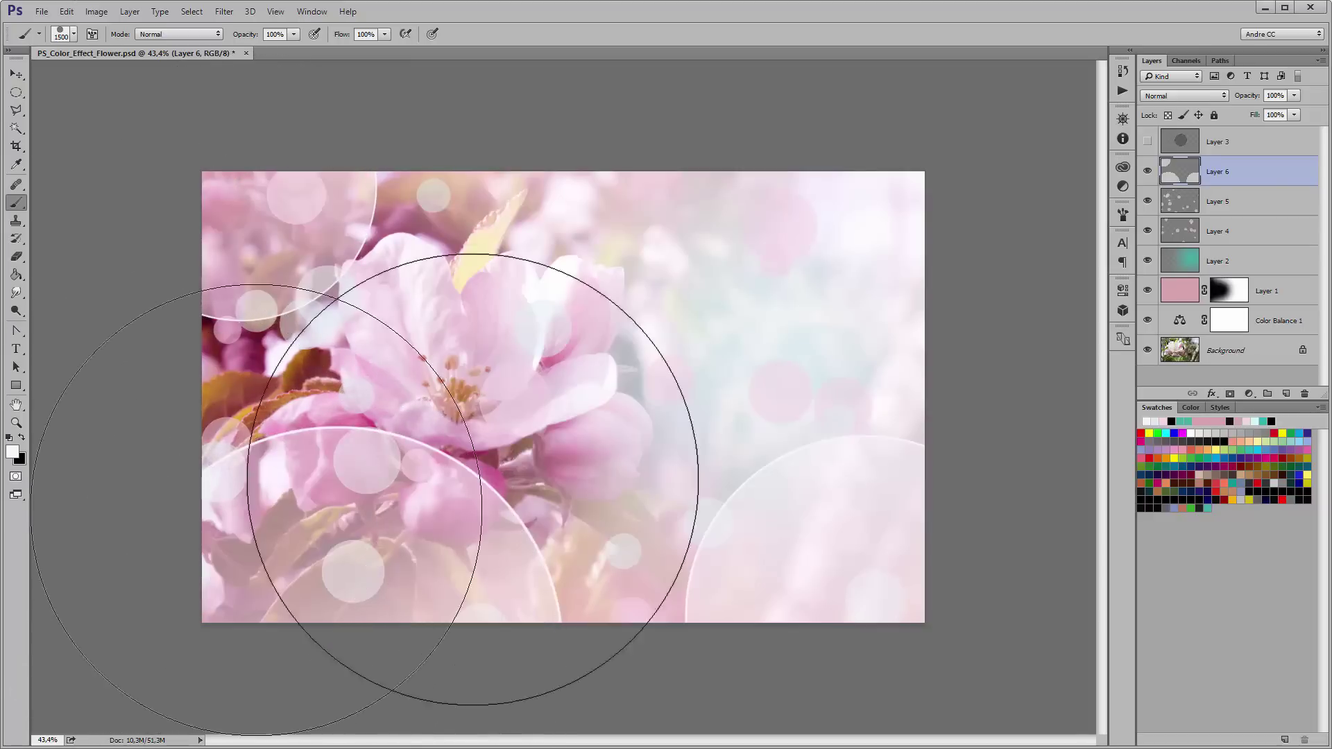
key(bracketleft)
key(bracketleft)
key(bracketleft)
key(bracketleft)
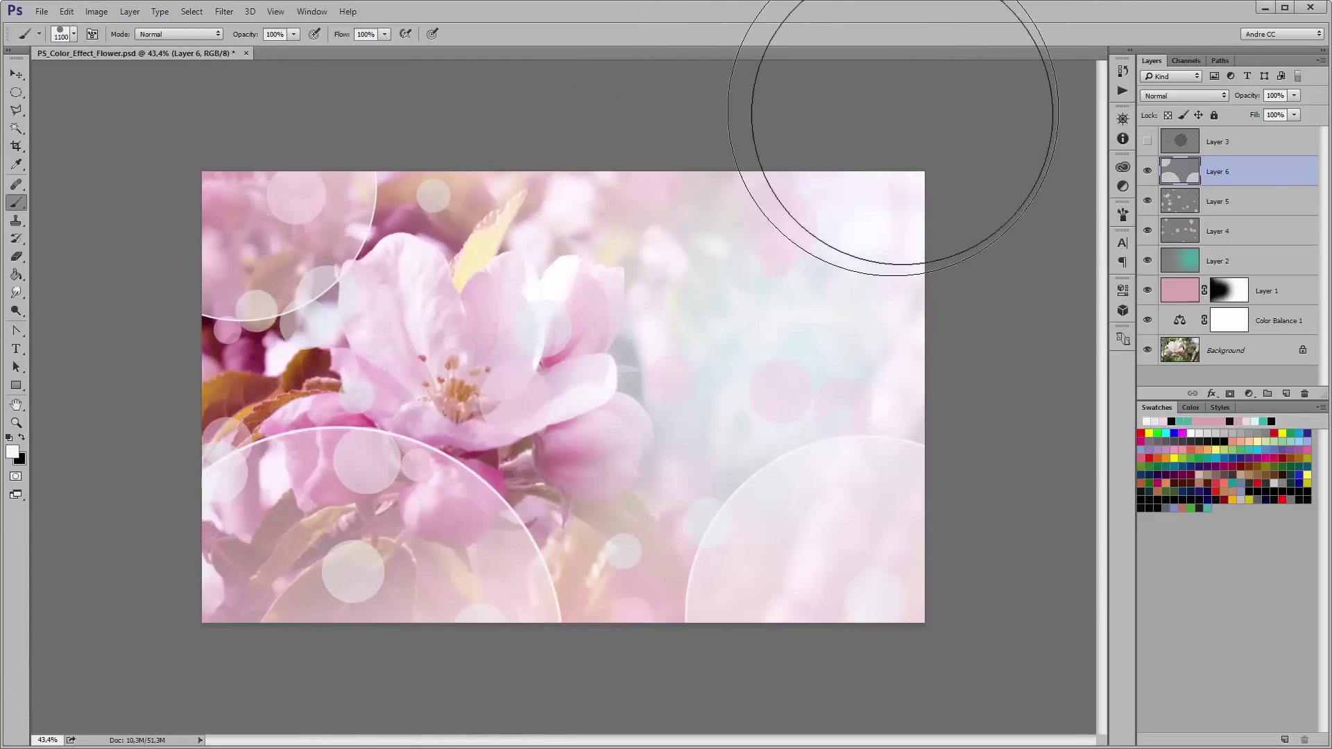
key(bracketleft)
key(bracketleft)
key(bracketleft)
click(875, 150)
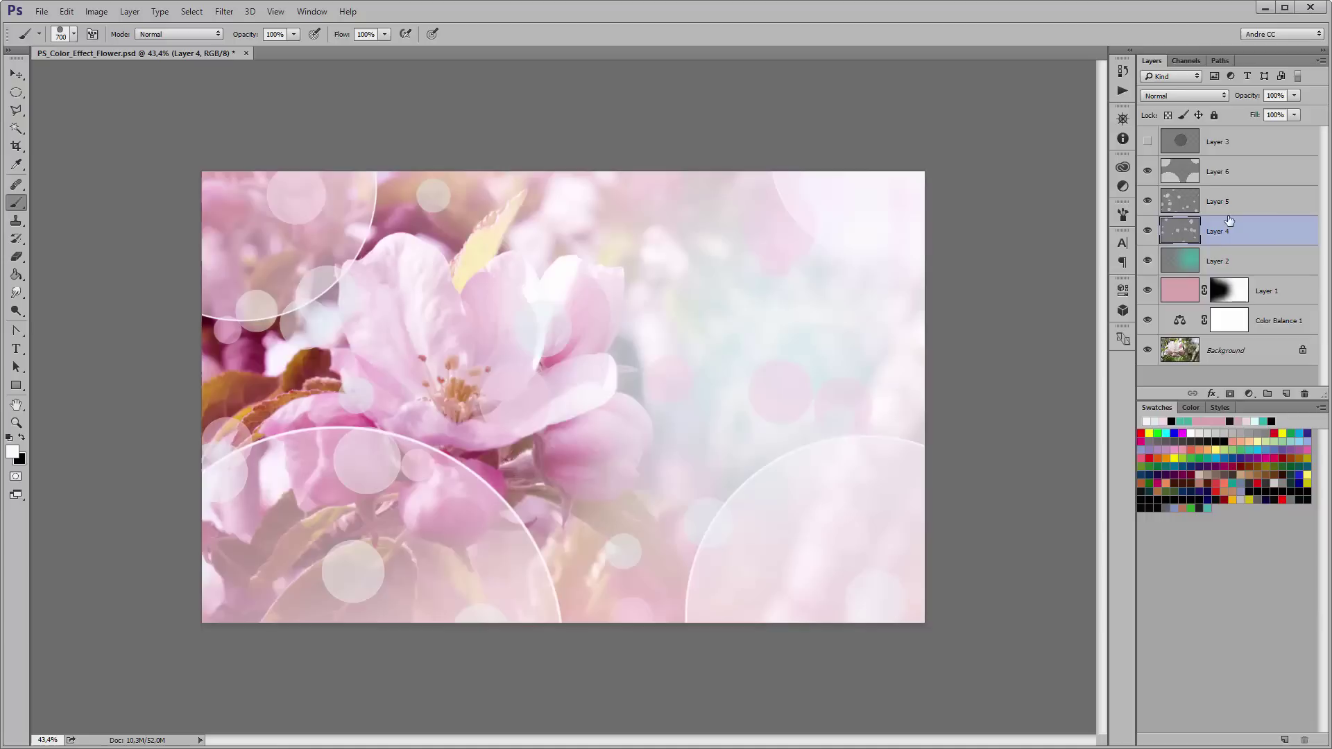
Set Layers 4 and 5 to Pin Light blend mode at 50% opacity.
click(1189, 96)
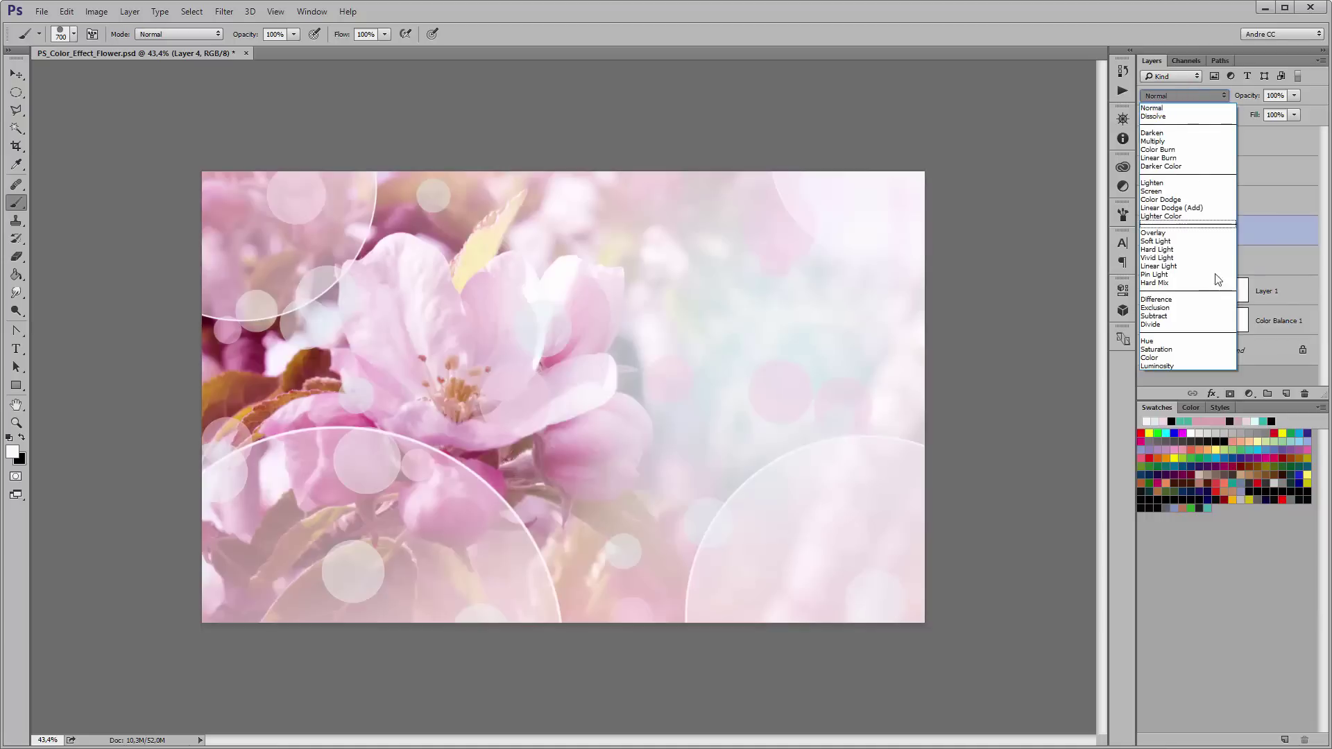
click(1177, 276)
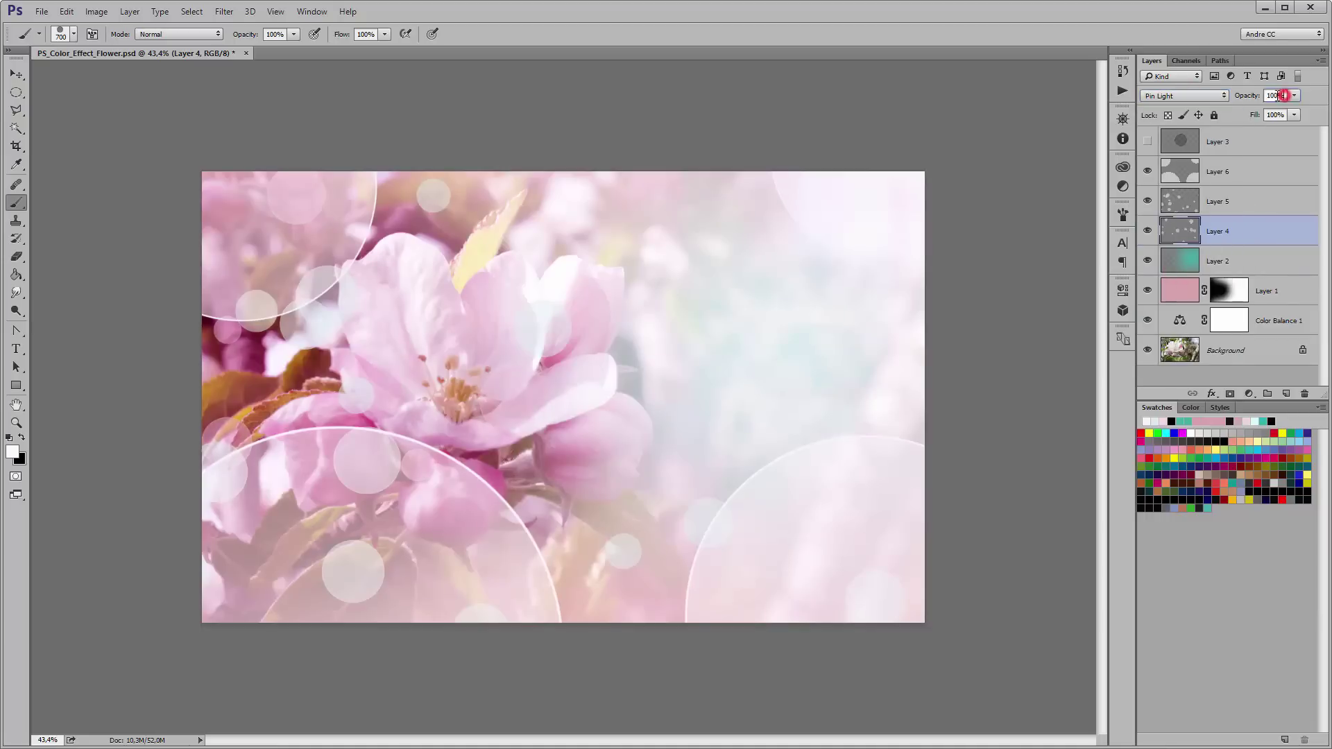
text(50)
key(Return)
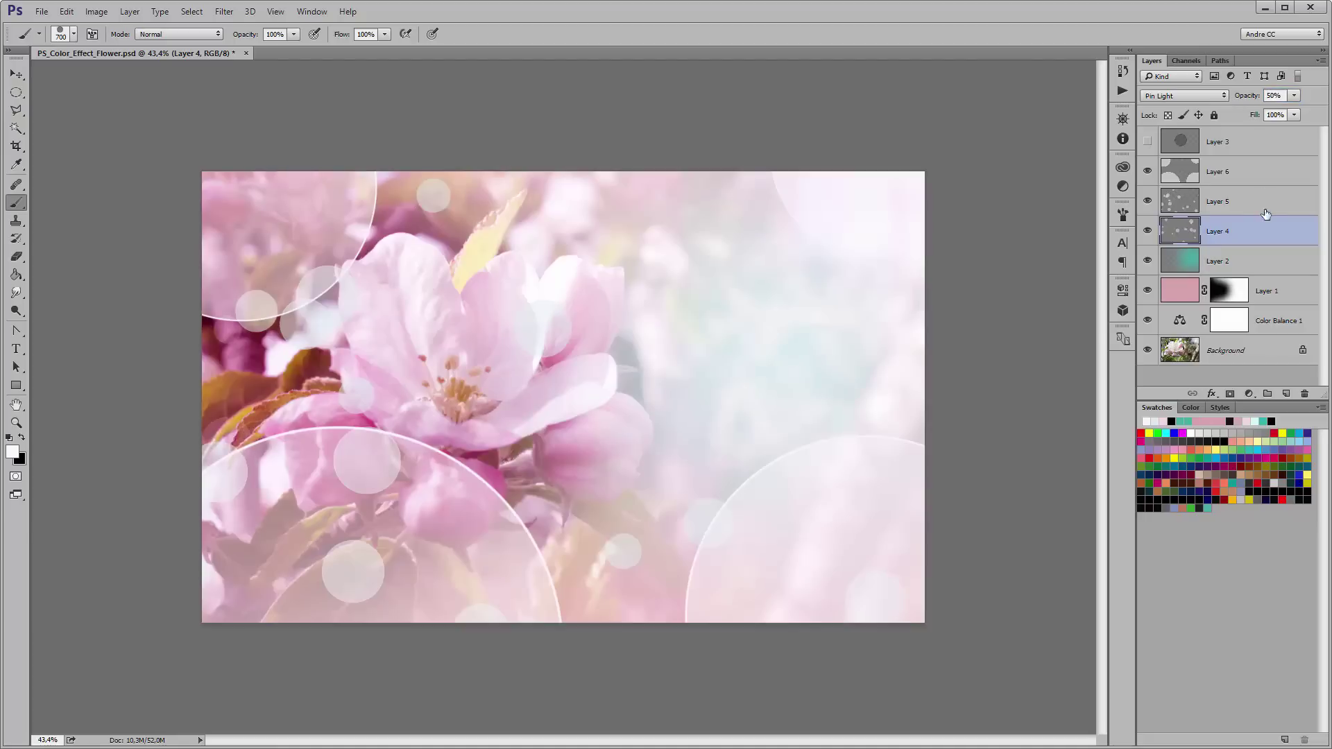
click(1239, 201)
click(1170, 97)
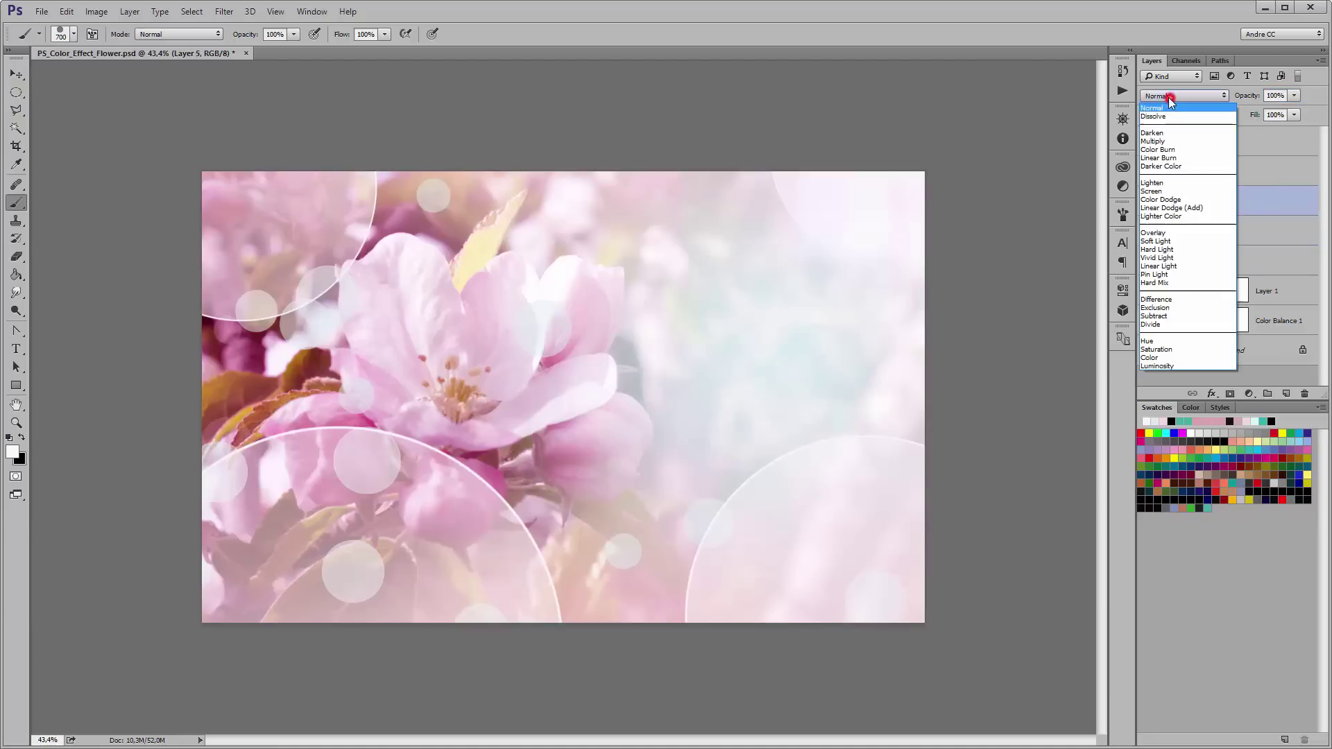
click(1161, 274)
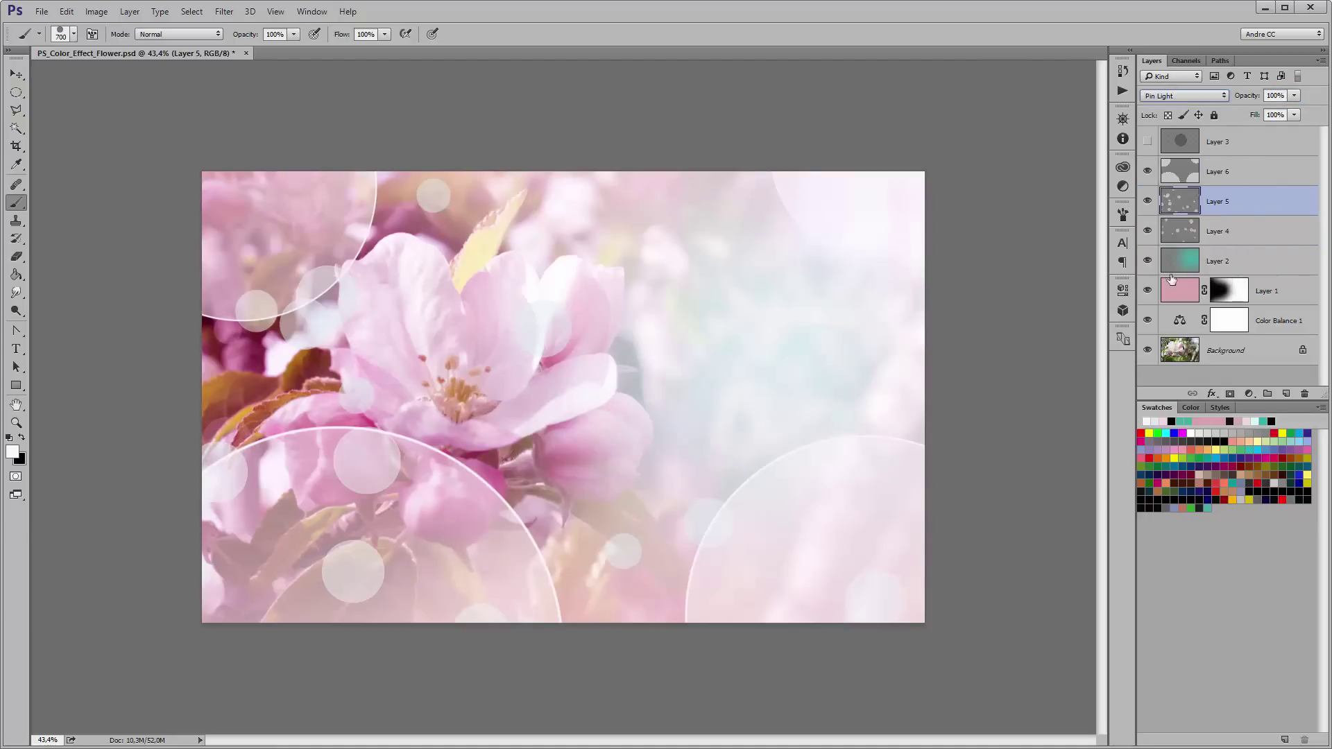
click(1280, 96)
text(50)
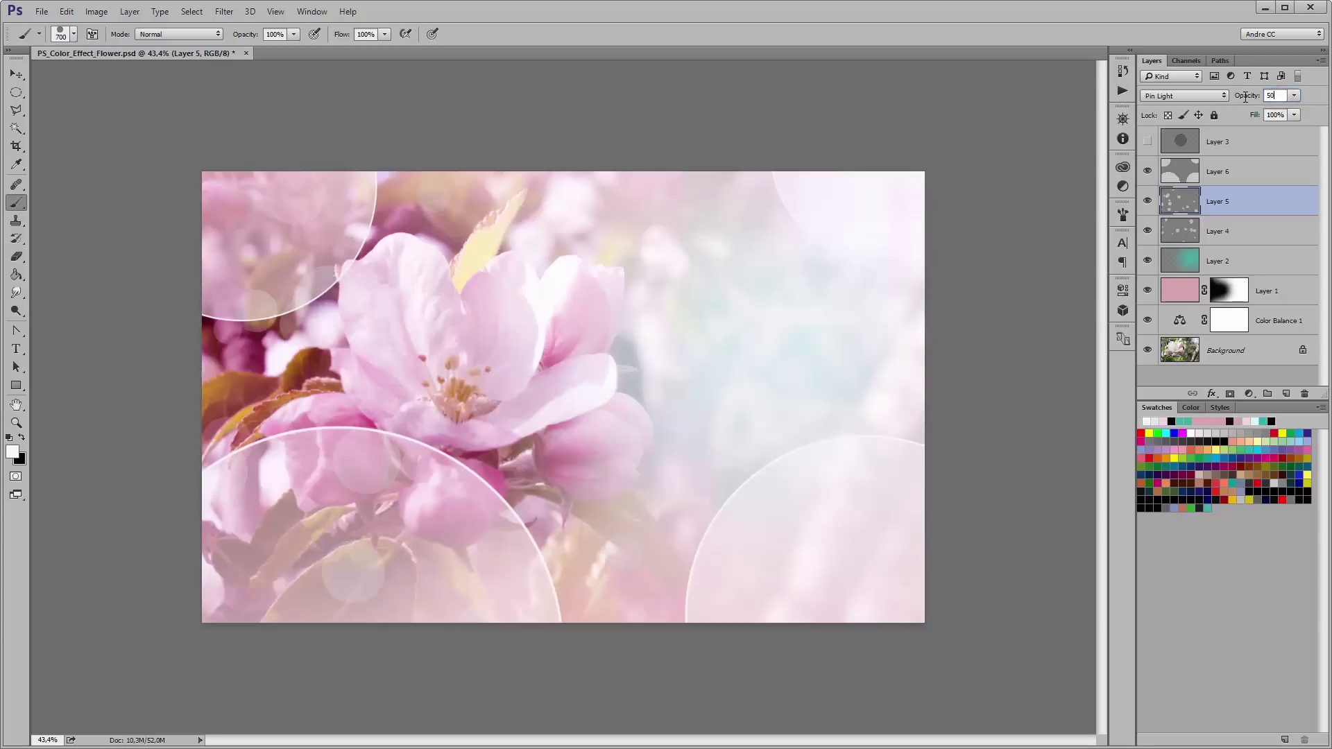
key(Return)
Set Layer 6 to Screen blend mode and lower its opacity to fade the large circles.
click(1271, 170)
click(1196, 98)
click(1155, 192)
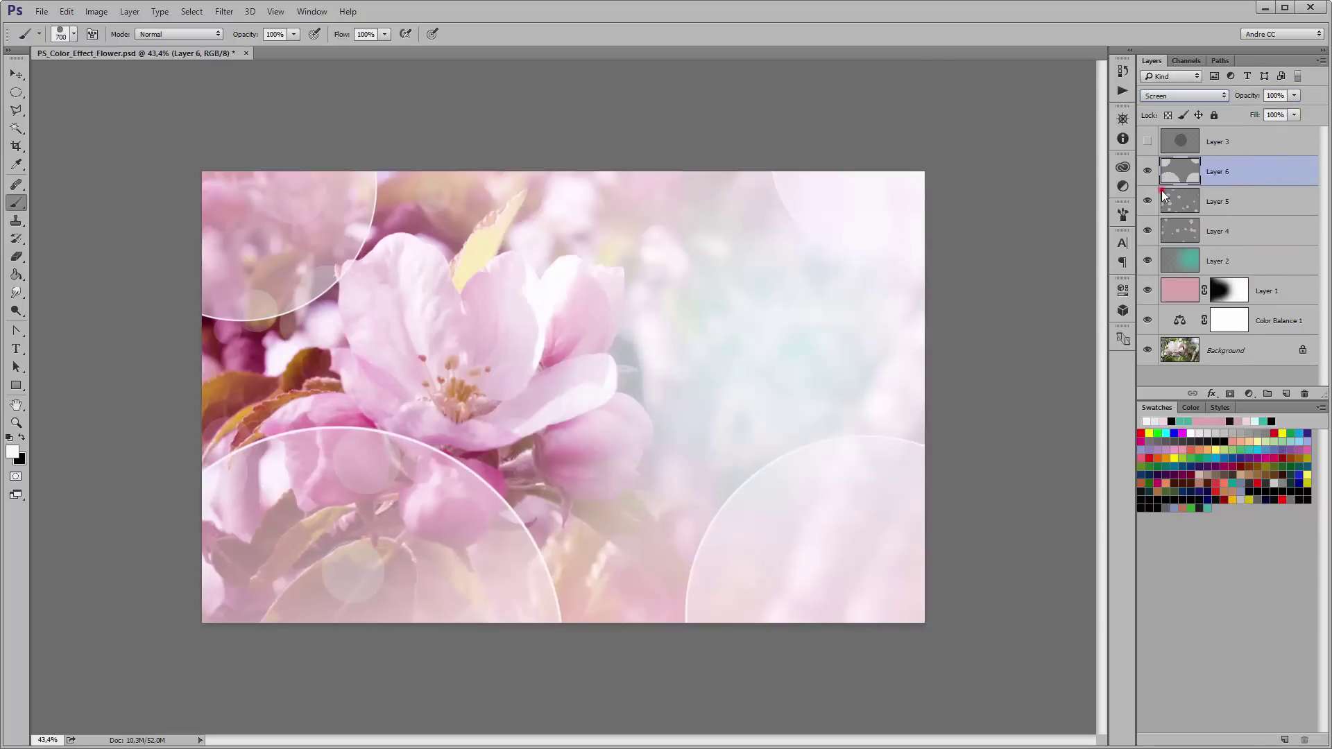
click(1293, 97)
drag(1287, 115, 1257, 117)
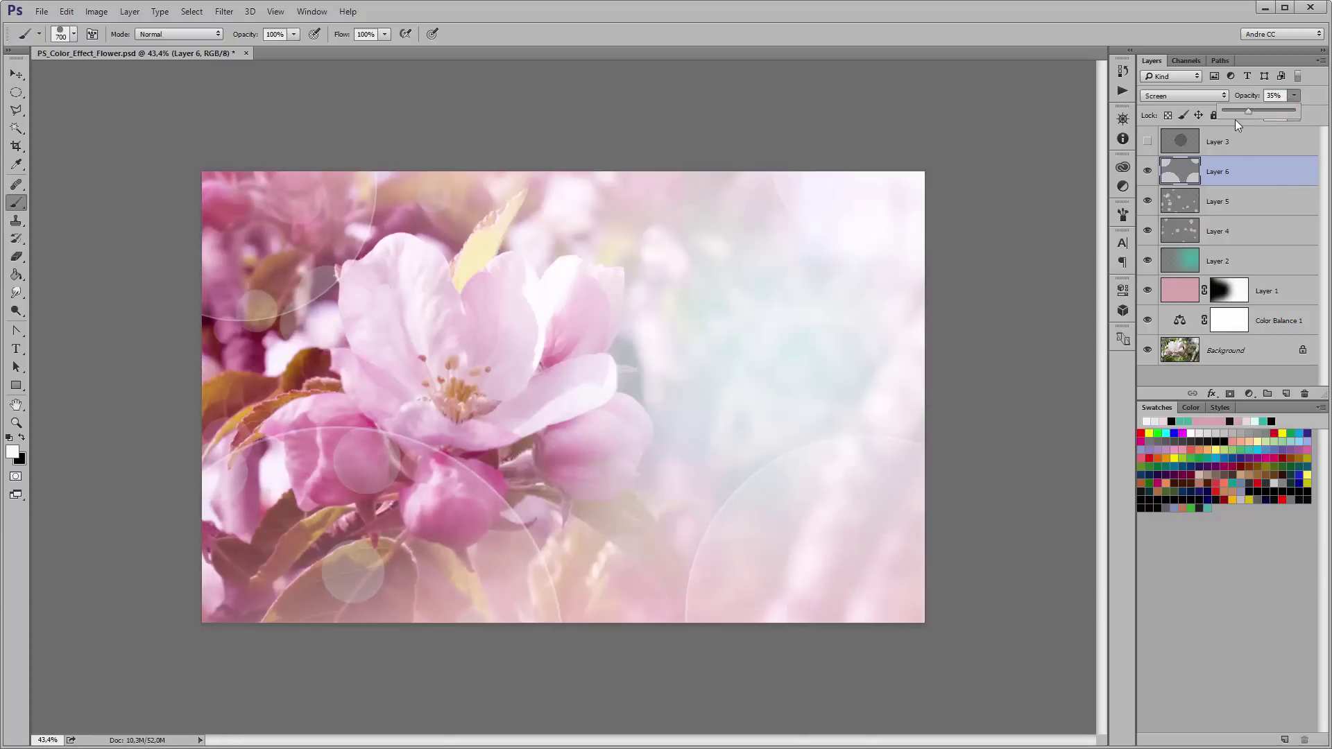
Pick the Elliptical Marquee, fit the photo on screen, and toggle Layer 5 to compare.
click(15, 92)
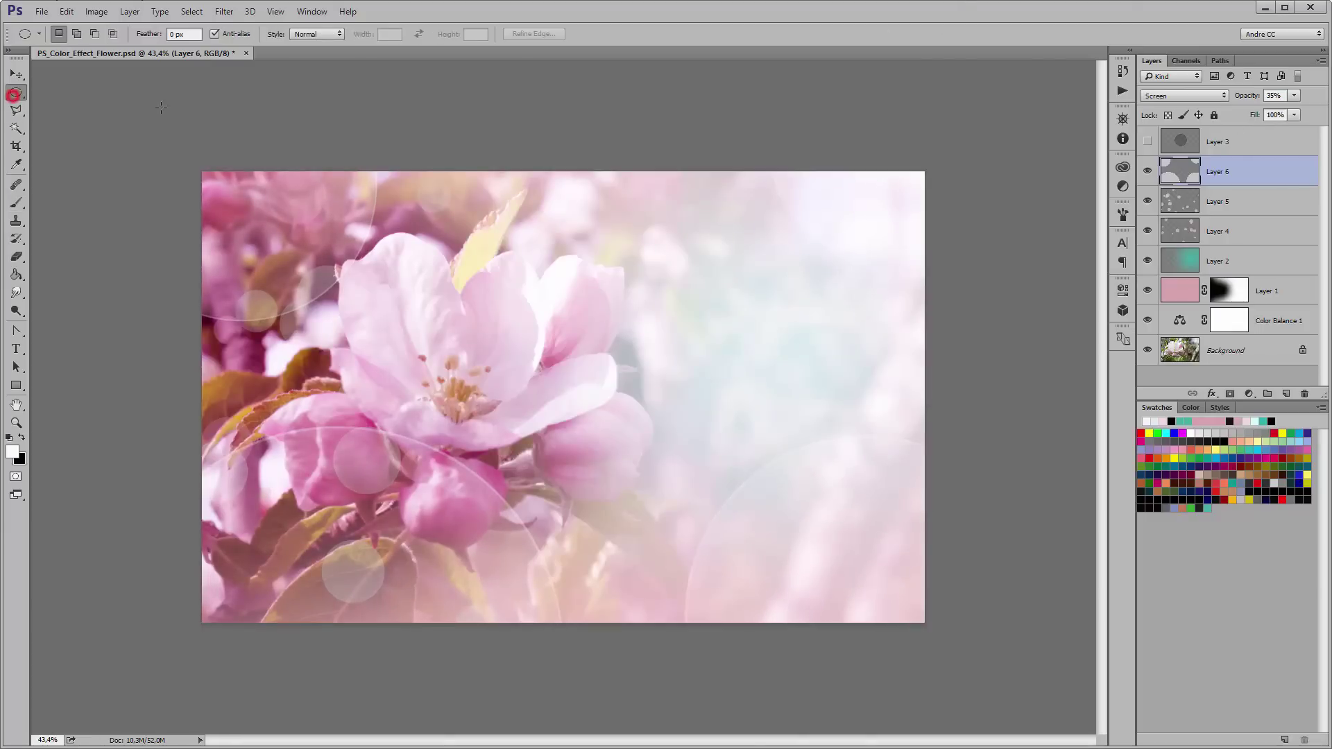
key(ctrl+0)
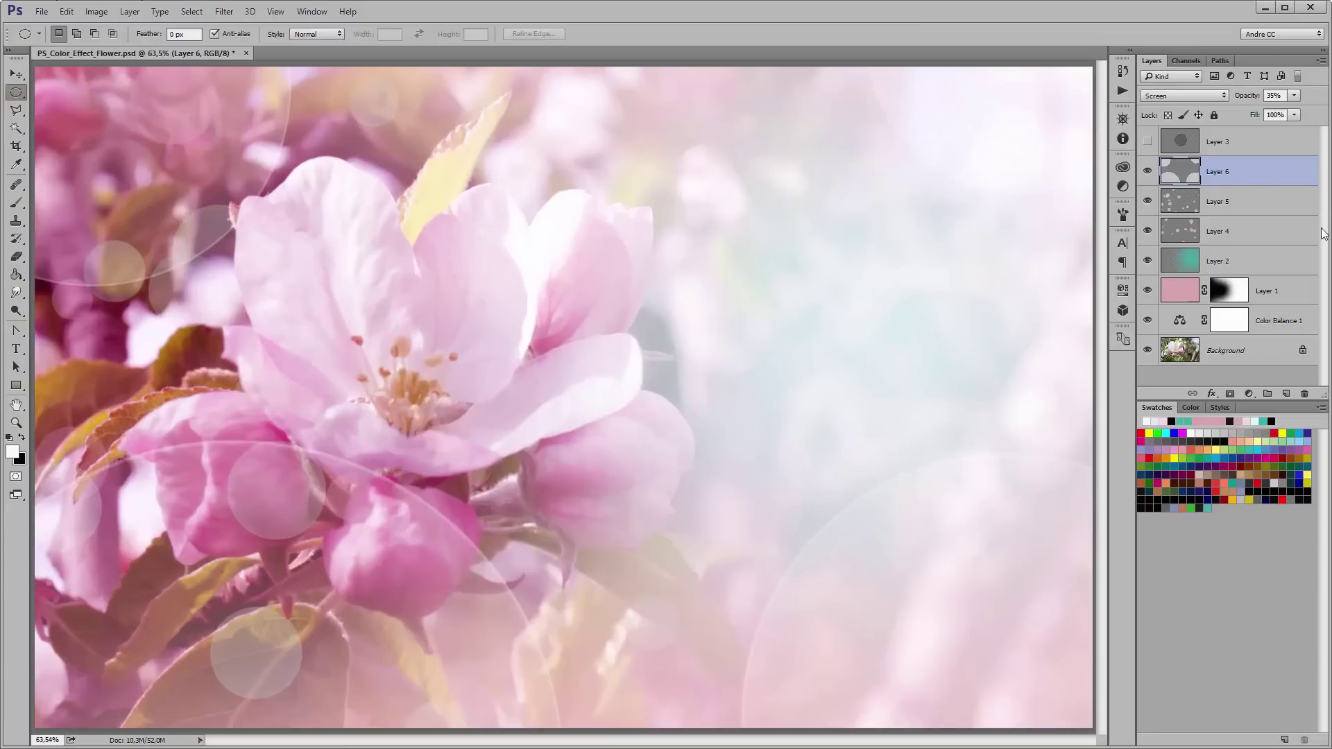
click(1148, 203)
click(1149, 203)
Fine-tune the opacity of Layer 5 to 61% and Layer 4 to 54%.
click(1218, 201)
click(1294, 95)
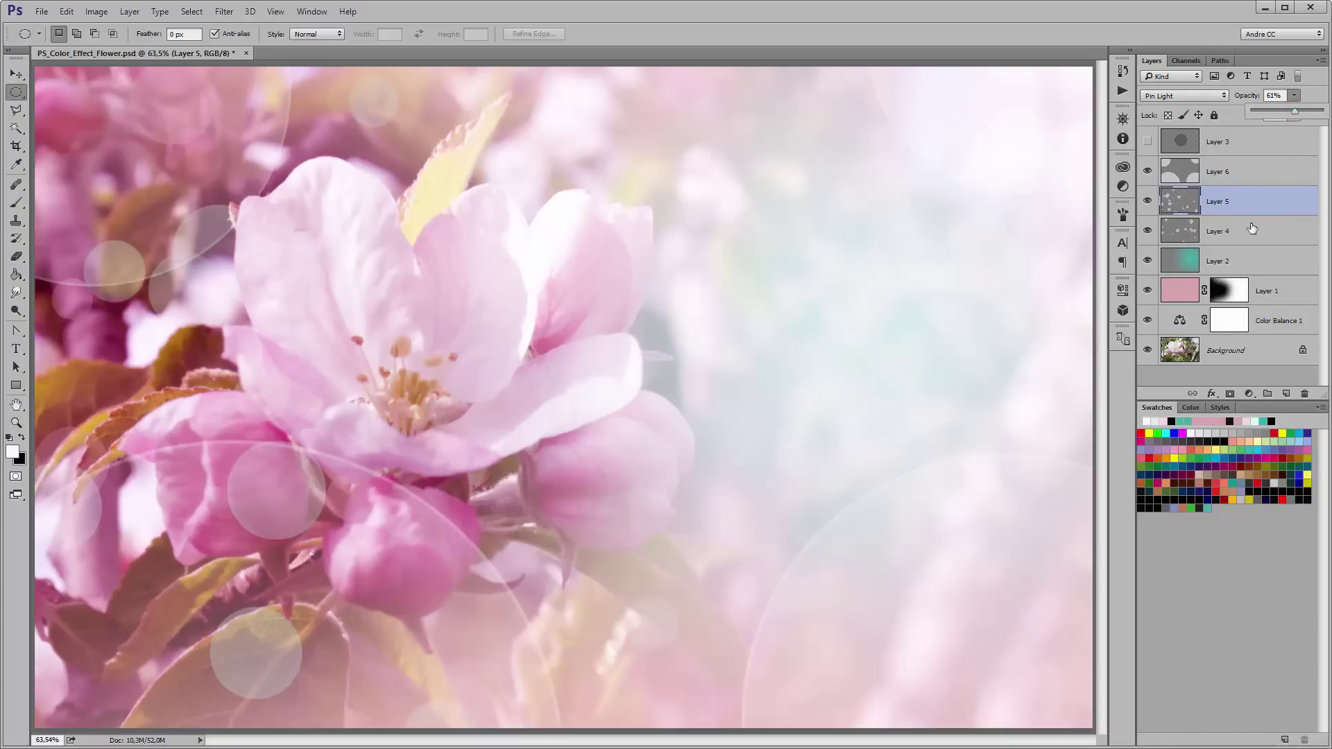
click(1246, 231)
click(1294, 95)
drag(1279, 112, 1288, 112)
click(982, 233)
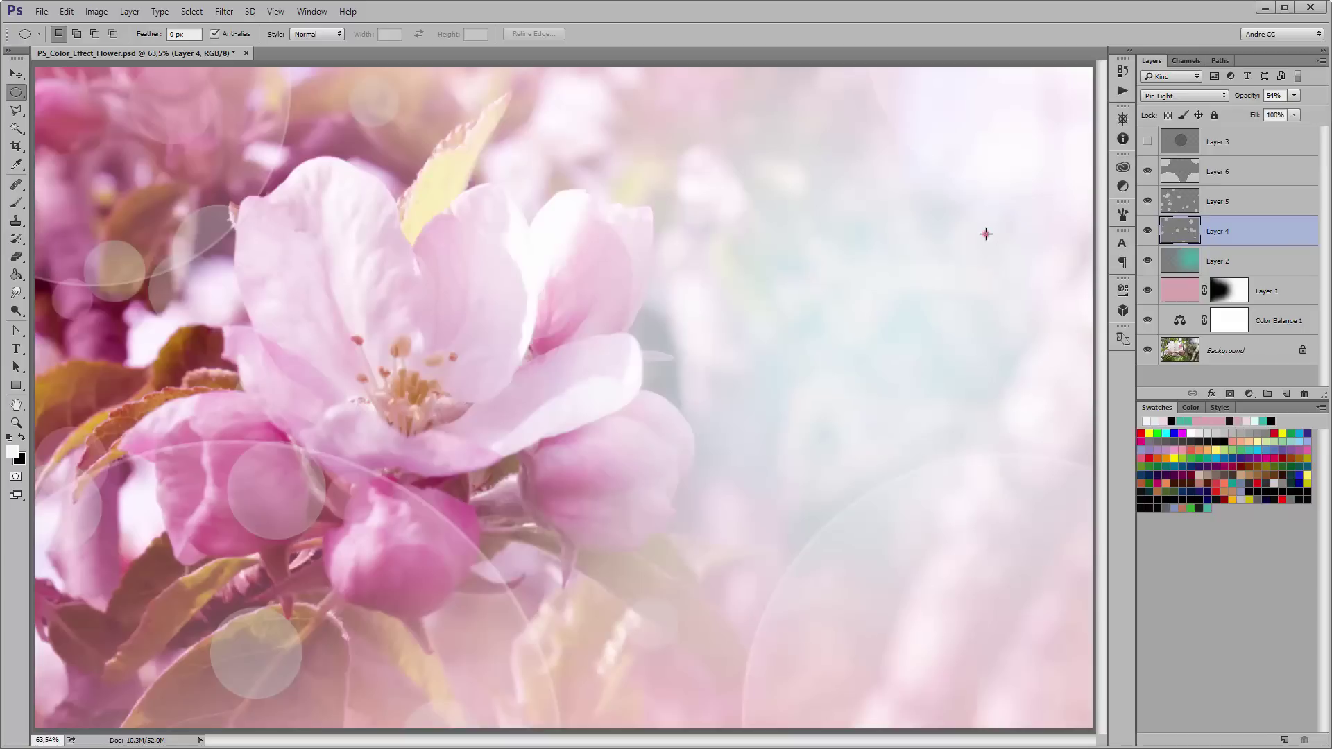
click(1266, 207)
Add Layer 7 and set up a white brush with size jitter and scattering.
click(1287, 393)
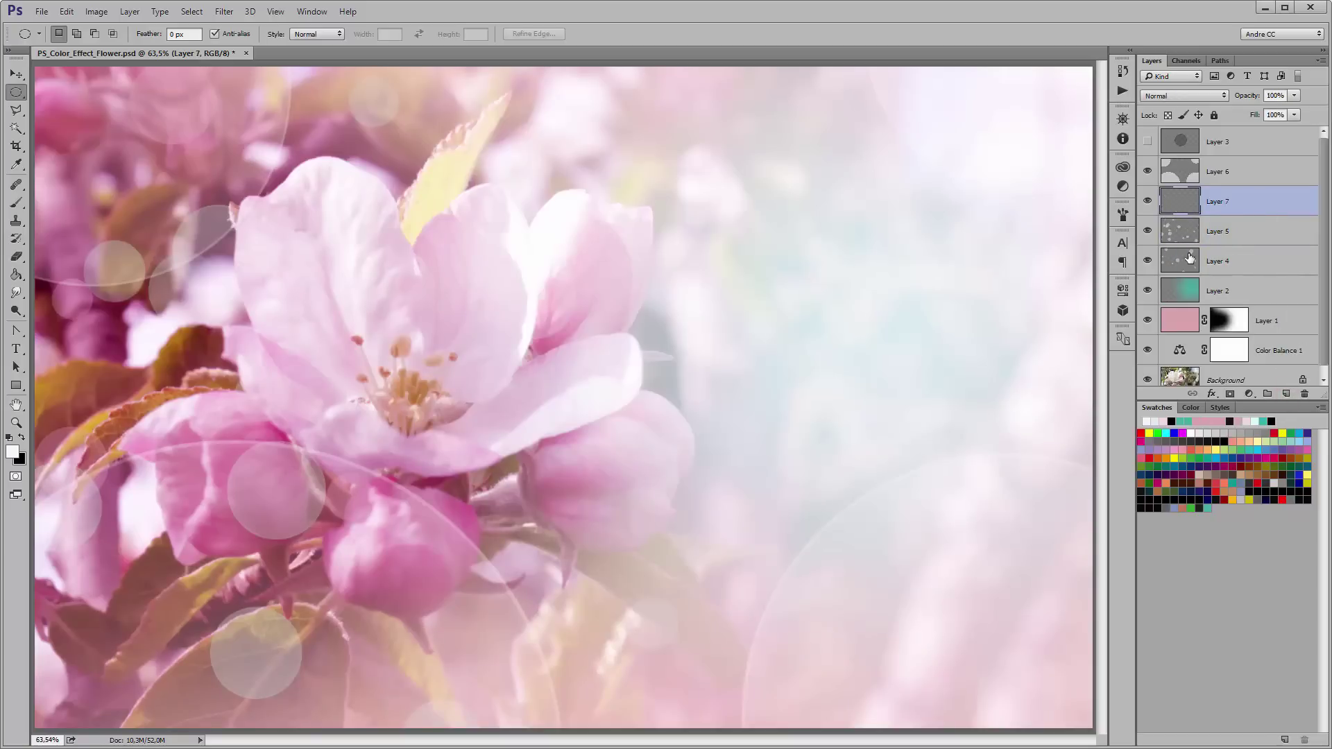
click(14, 452)
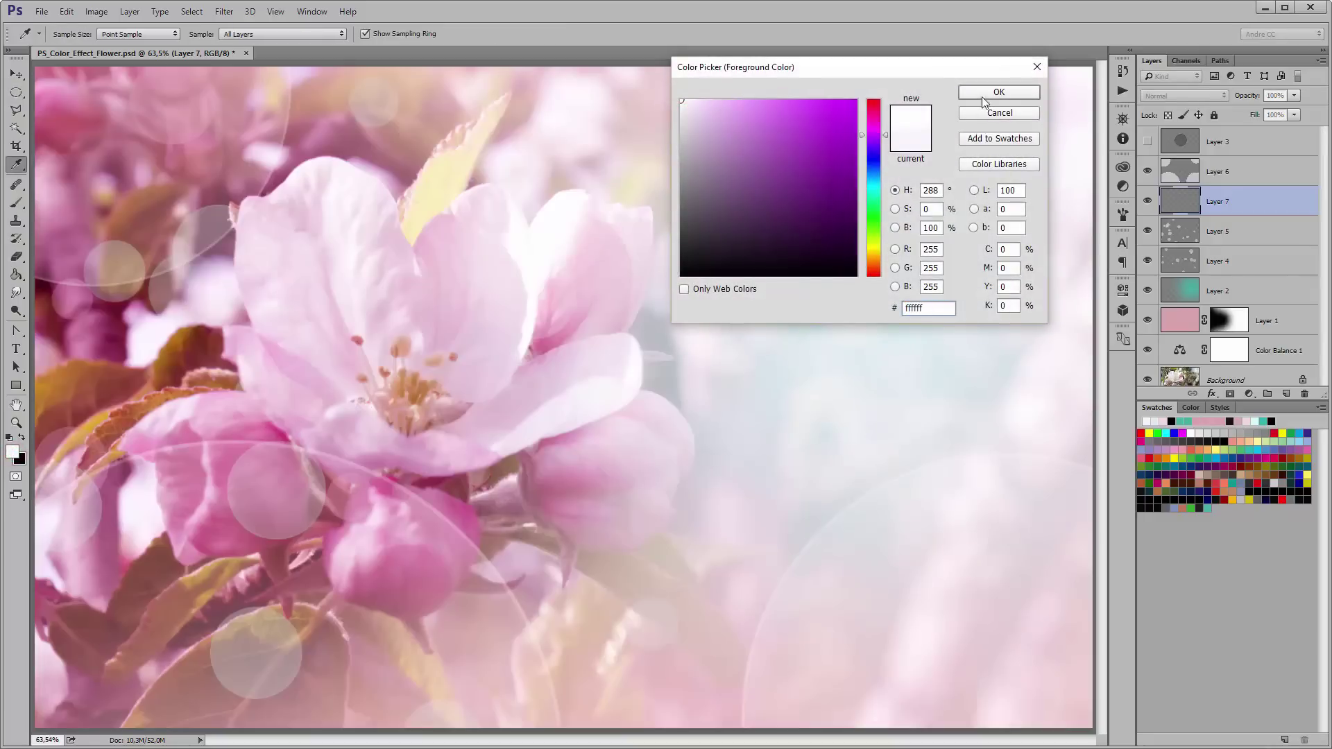
click(986, 96)
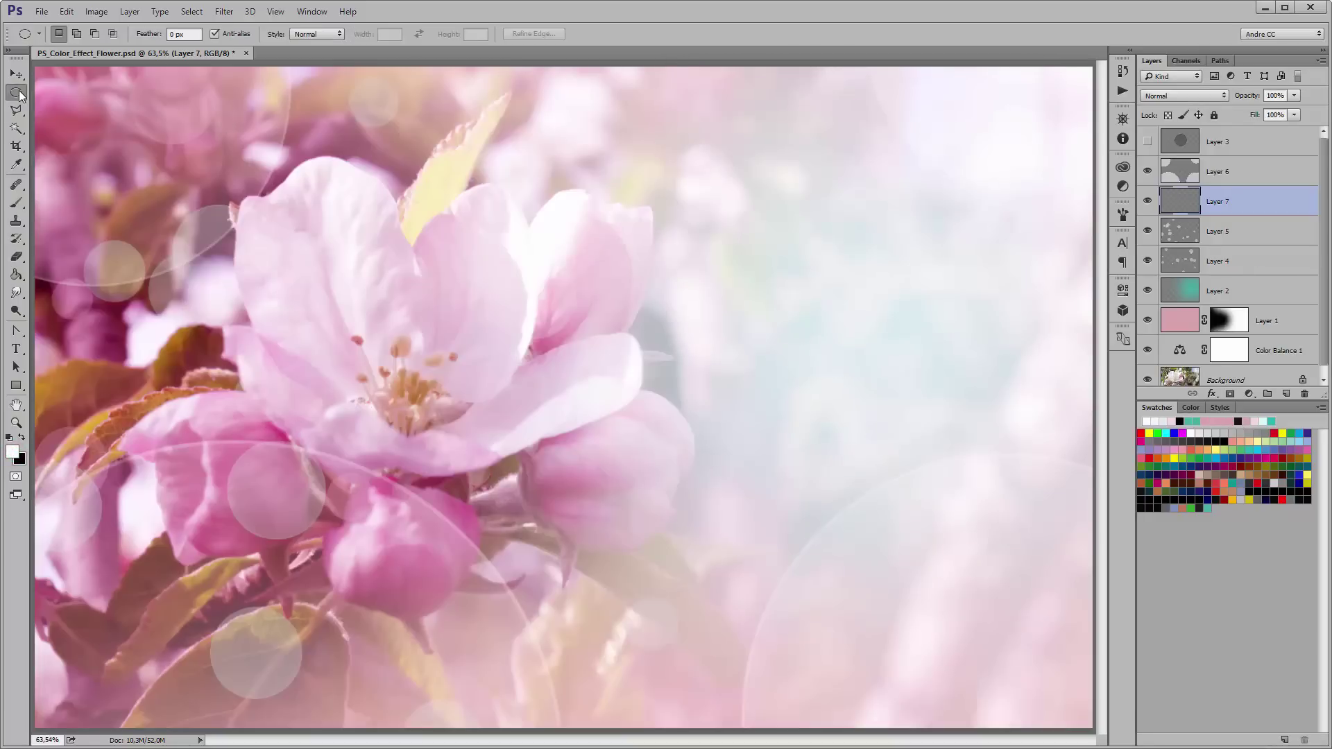
scroll(634, 347, down, 1)
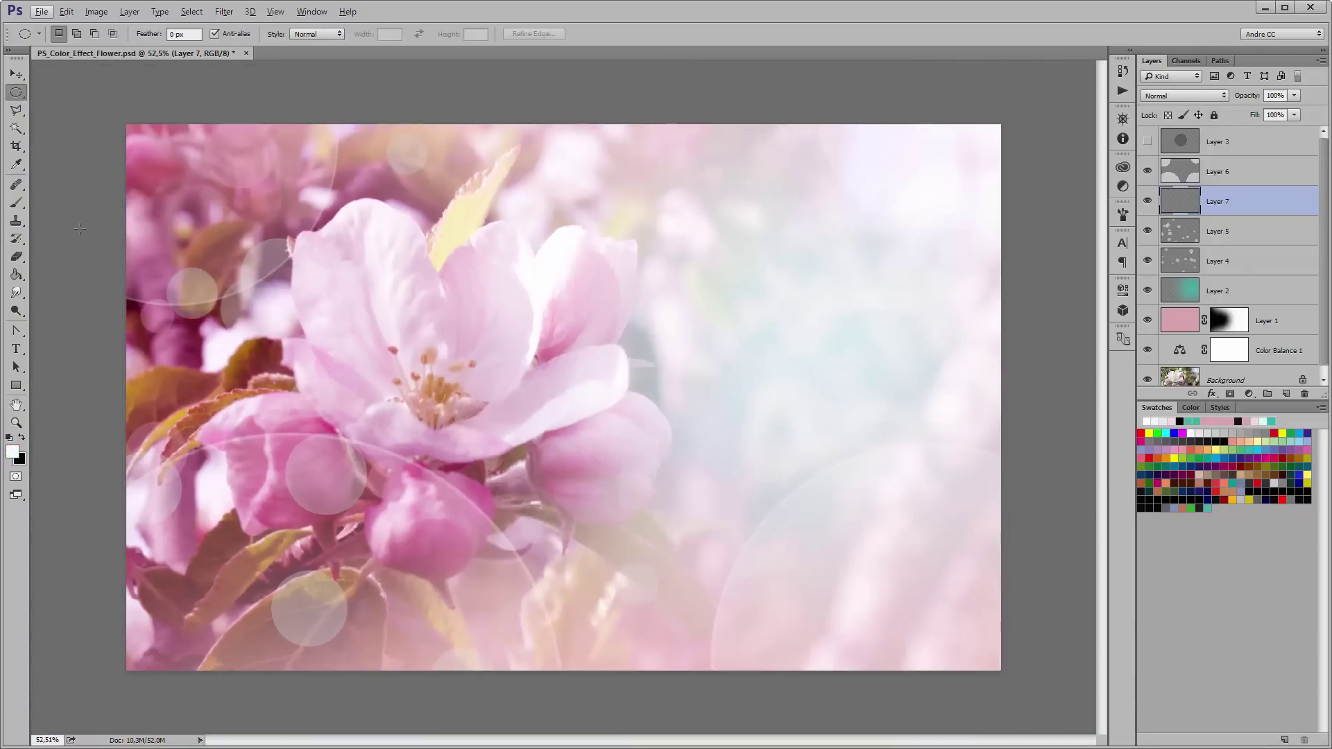
click(16, 203)
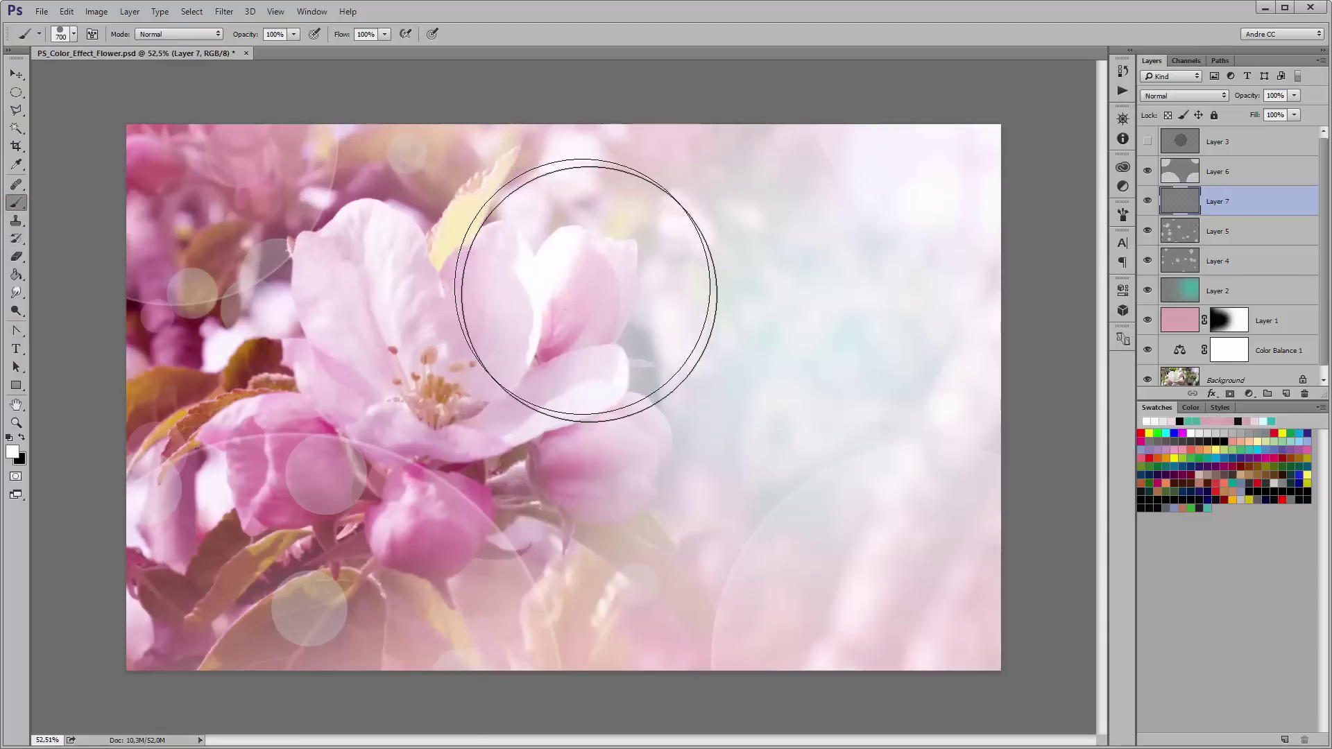
key(bracketleft)
key(bracketleft)
key(bracketleft)
key(bracketleft)
click(91, 34)
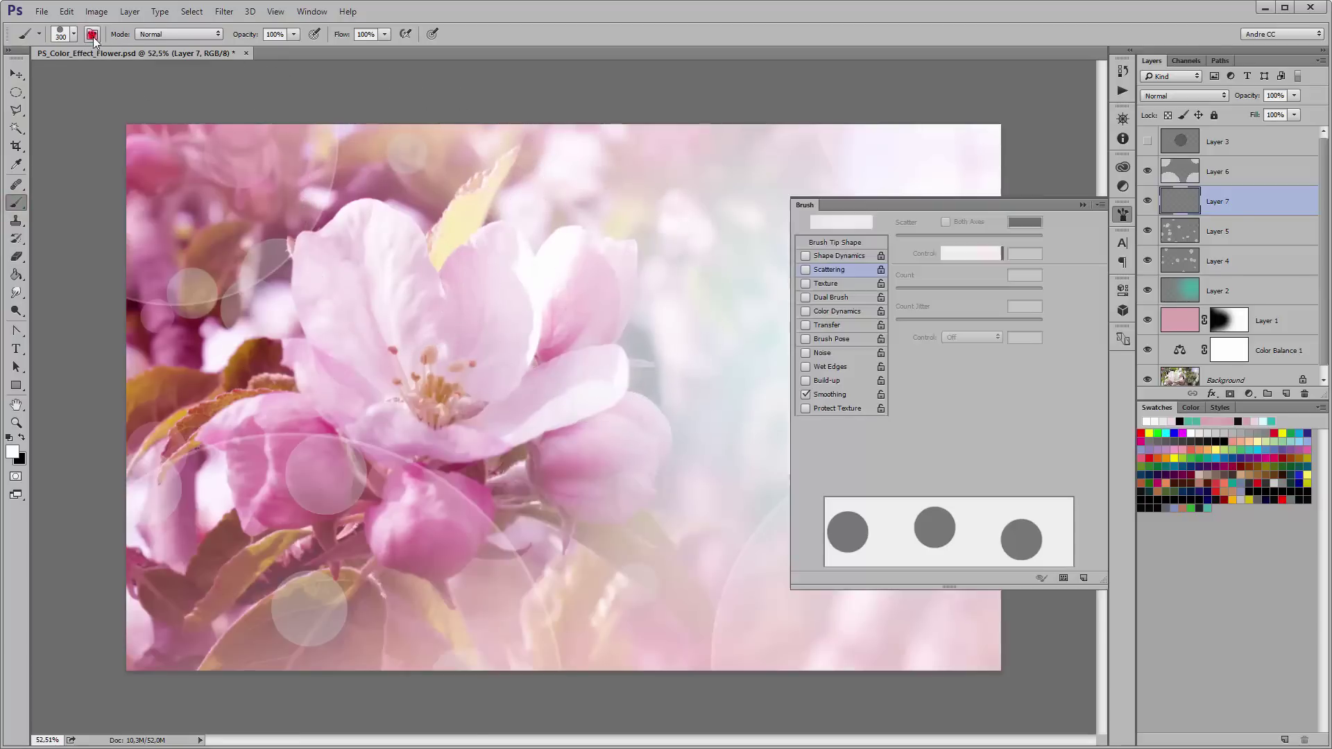
click(805, 254)
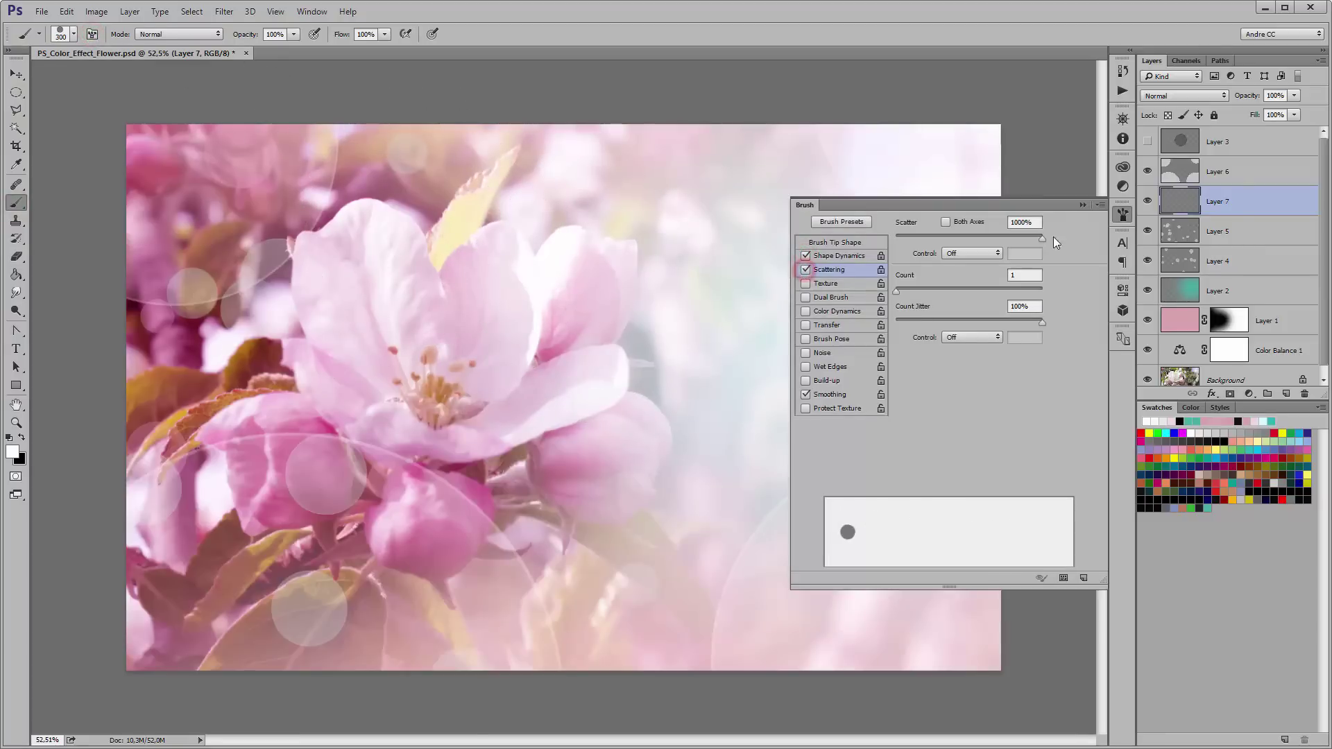
click(1082, 204)
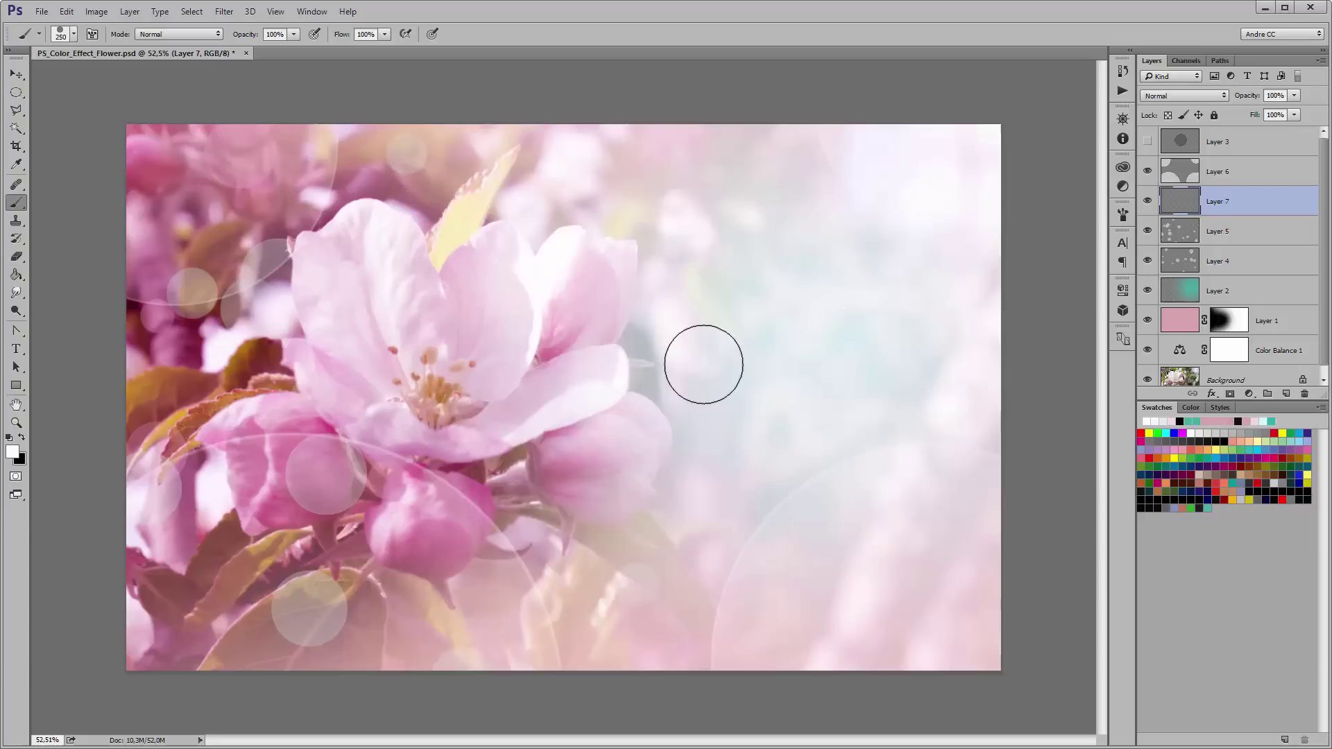
Paint scattered white bokeh dots across the right side and bottom of the photo.
key(bracketleft)
key(bracketleft)
key(bracketleft)
mouse_move(882, 230)
mouse_down()
mouse_move(613, 446)
mouse_move(681, 321)
mouse_up()
click(725, 215)
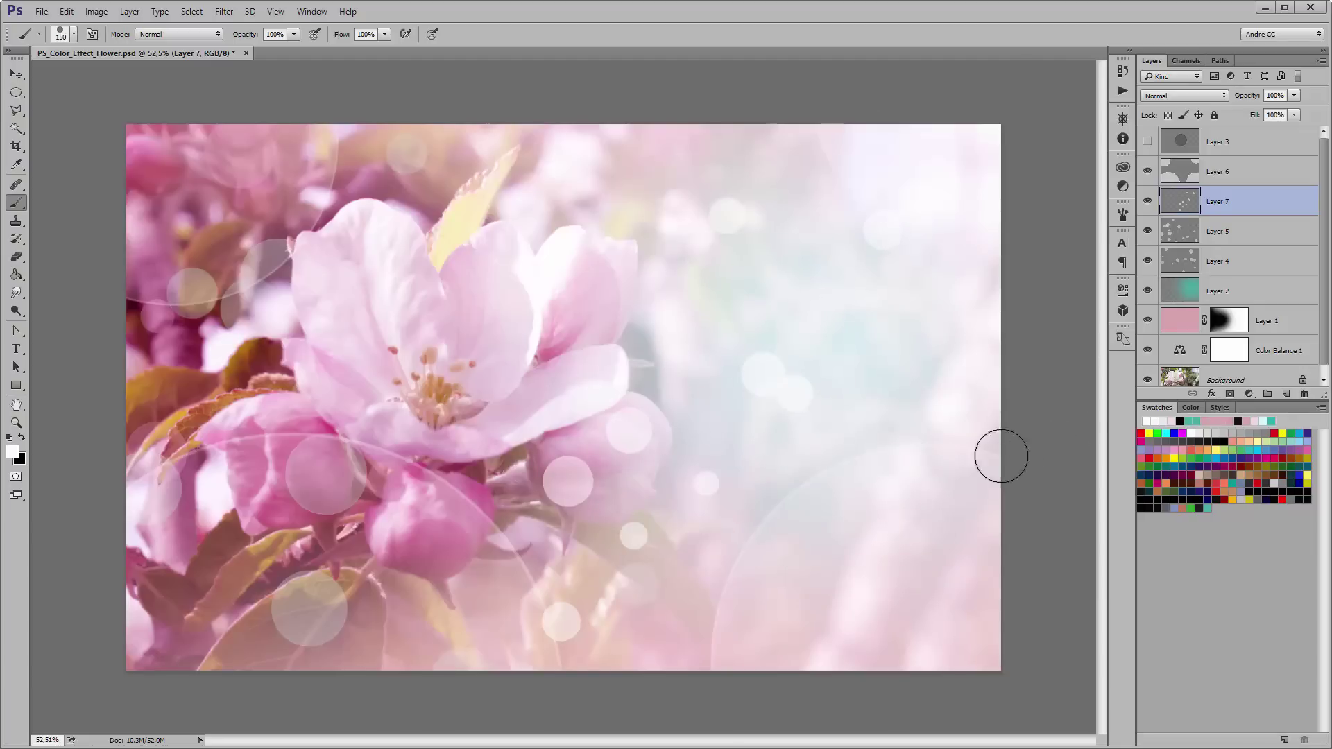
click(982, 439)
click(903, 534)
click(717, 628)
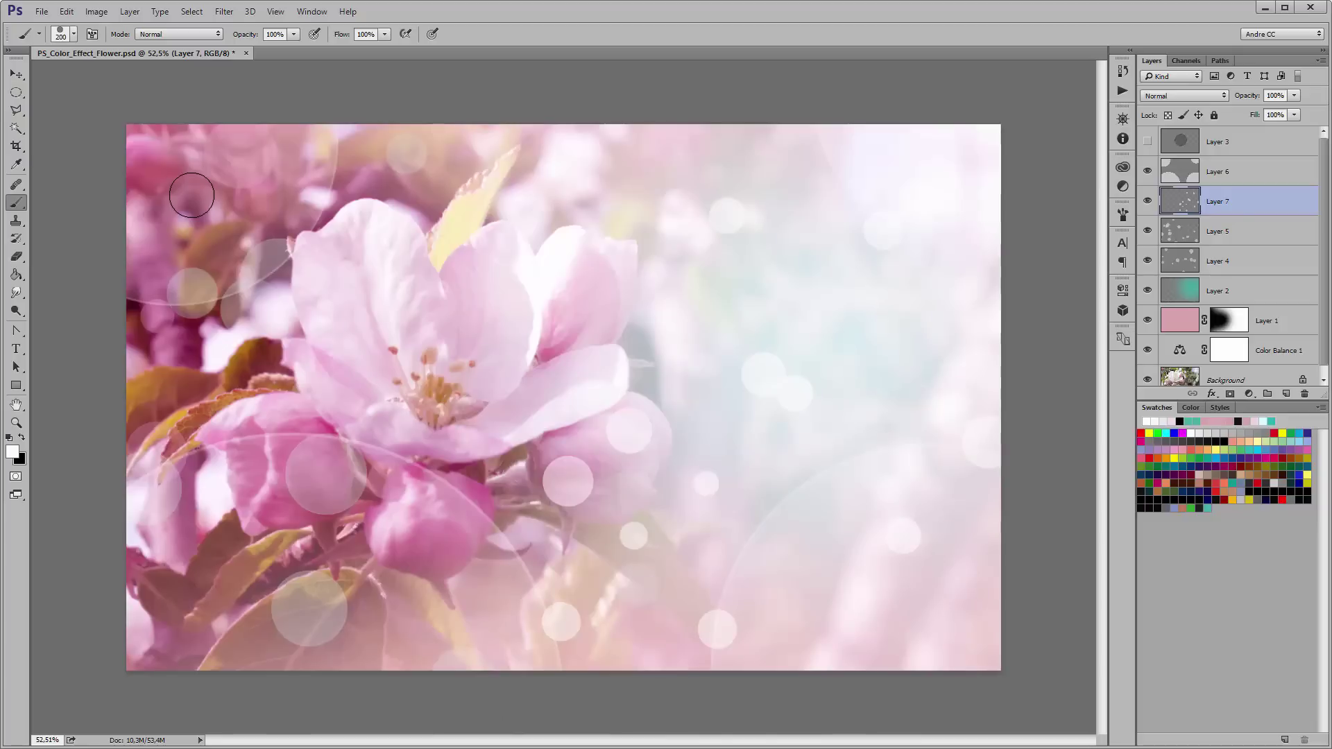
Paint two large 43%-opacity circles at the left, then fade Layer 7 to 57%.
key(bracketright)
key(bracketright)
key(bracketright)
click(294, 34)
drag(293, 50, 256, 53)
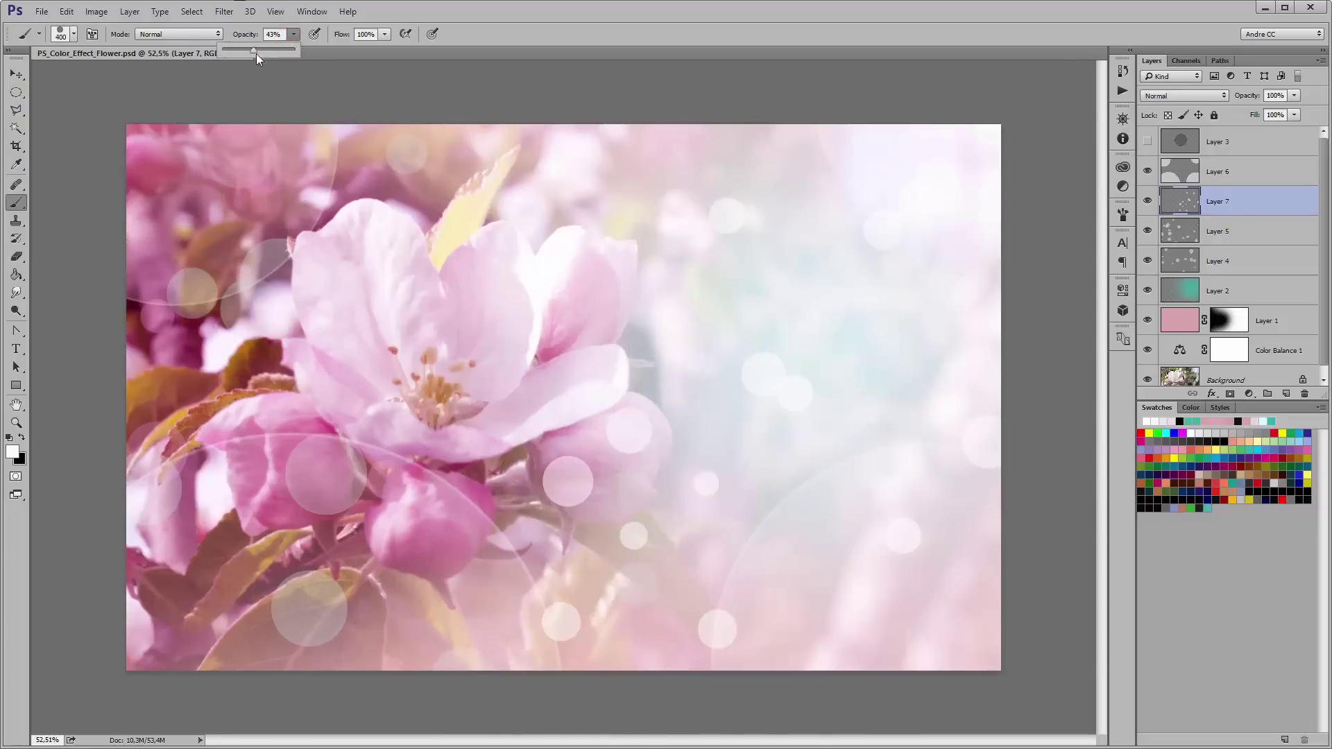
click(209, 227)
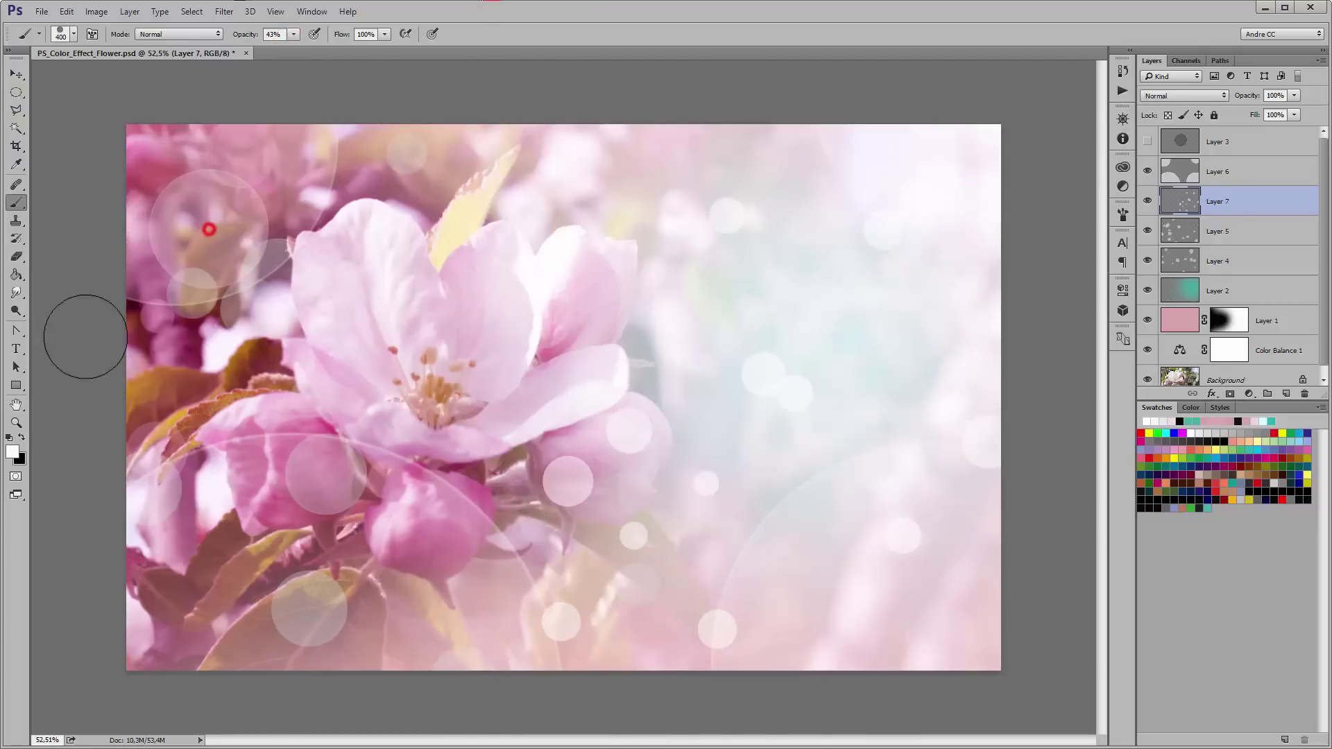
click(148, 525)
click(901, 333)
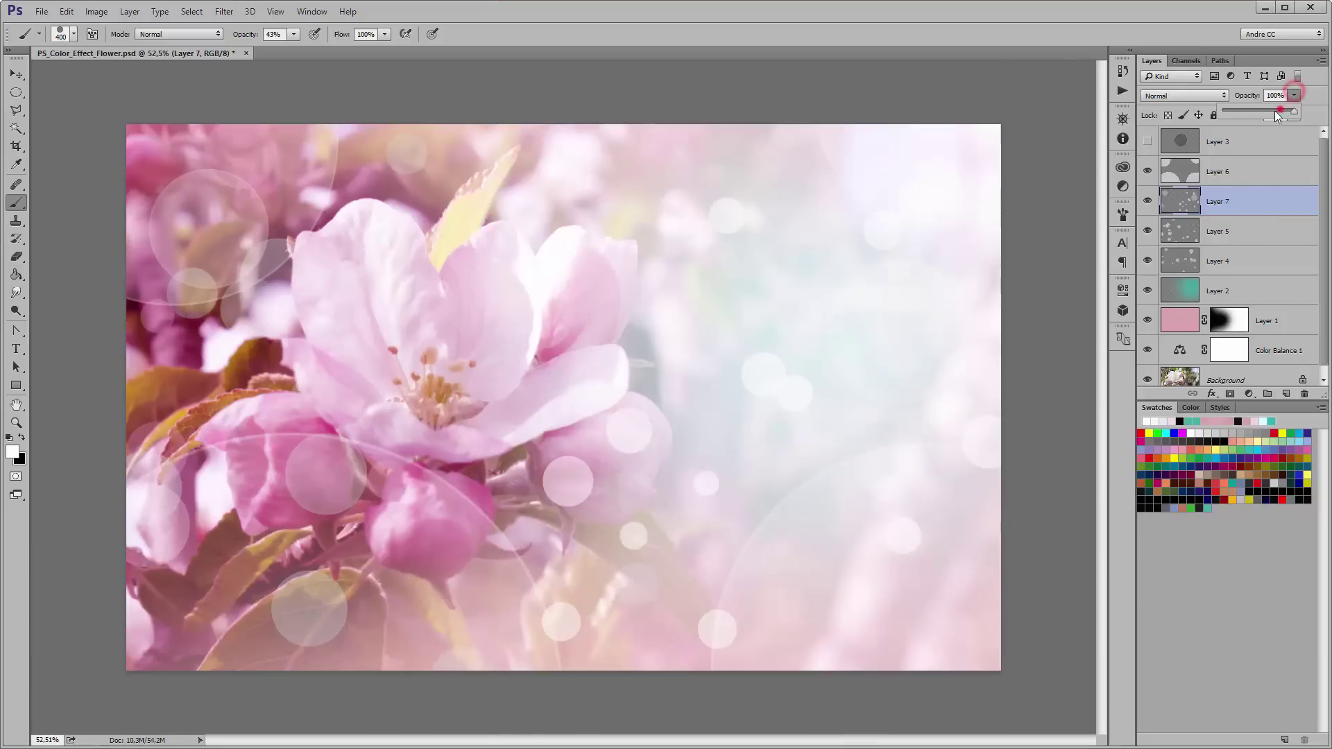
drag(1296, 96, 1268, 112)
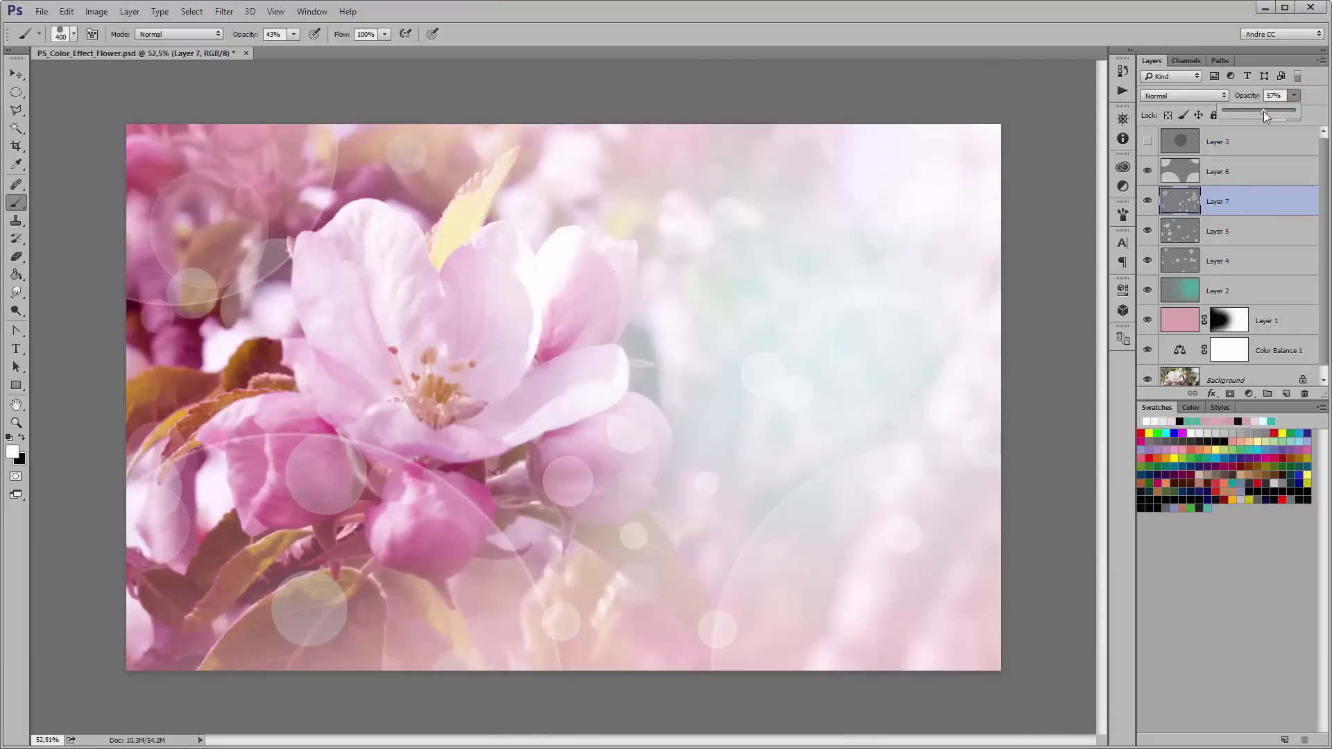
Switch Layer 7's blend mode to Screen and raise its opacity to 61%.
click(1165, 95)
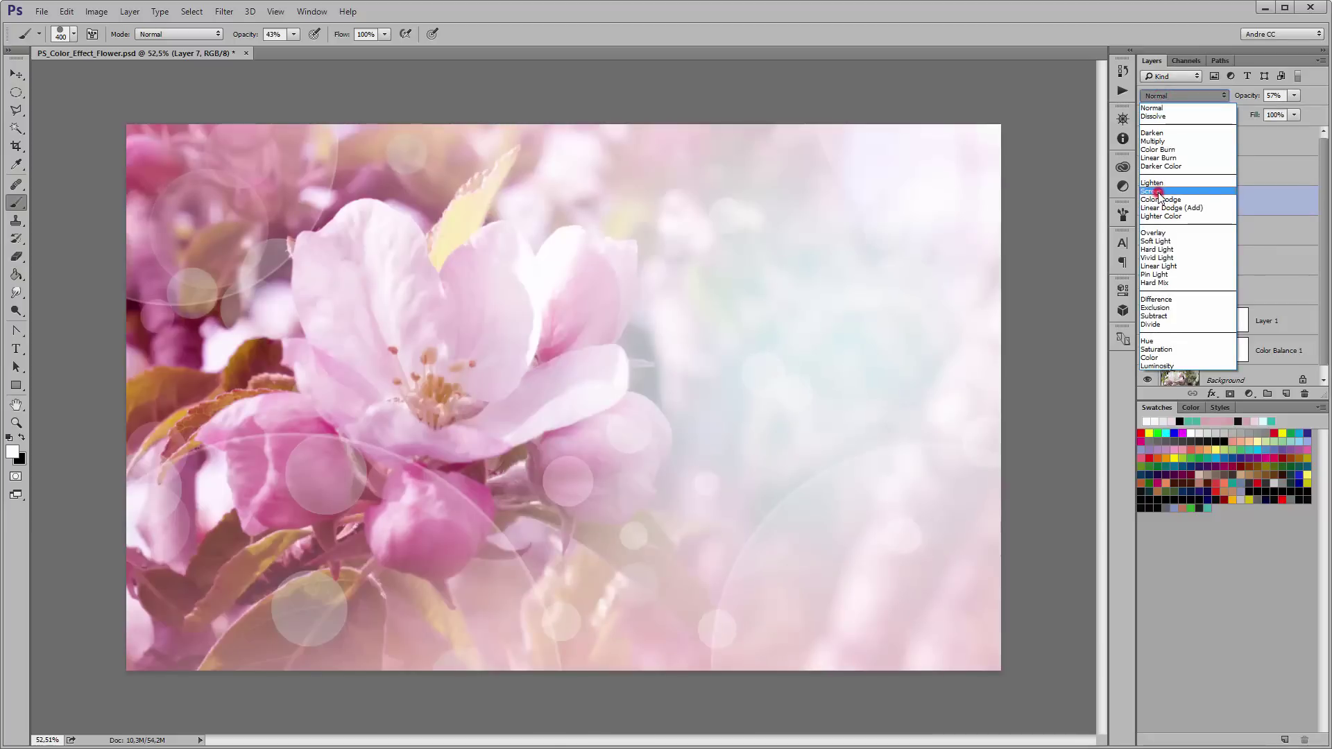
click(1158, 193)
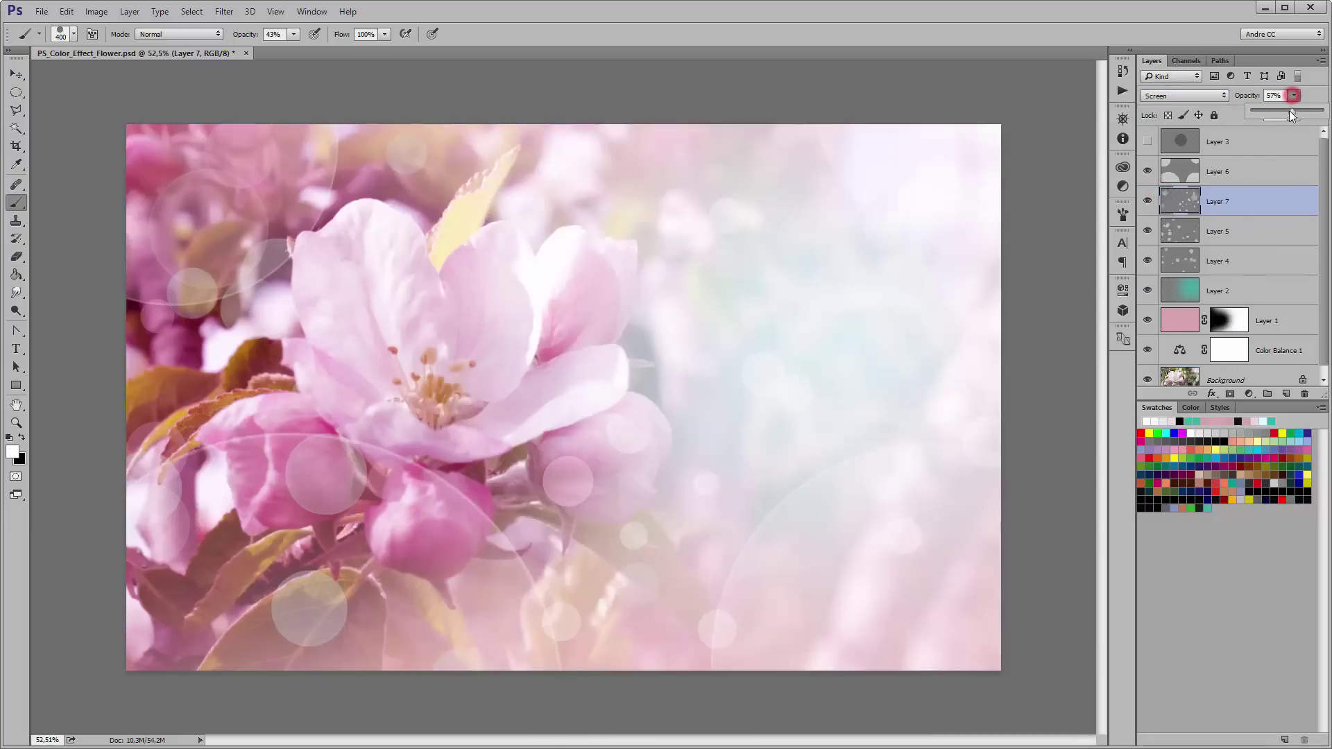
drag(1289, 111, 1295, 112)
click(1224, 171)
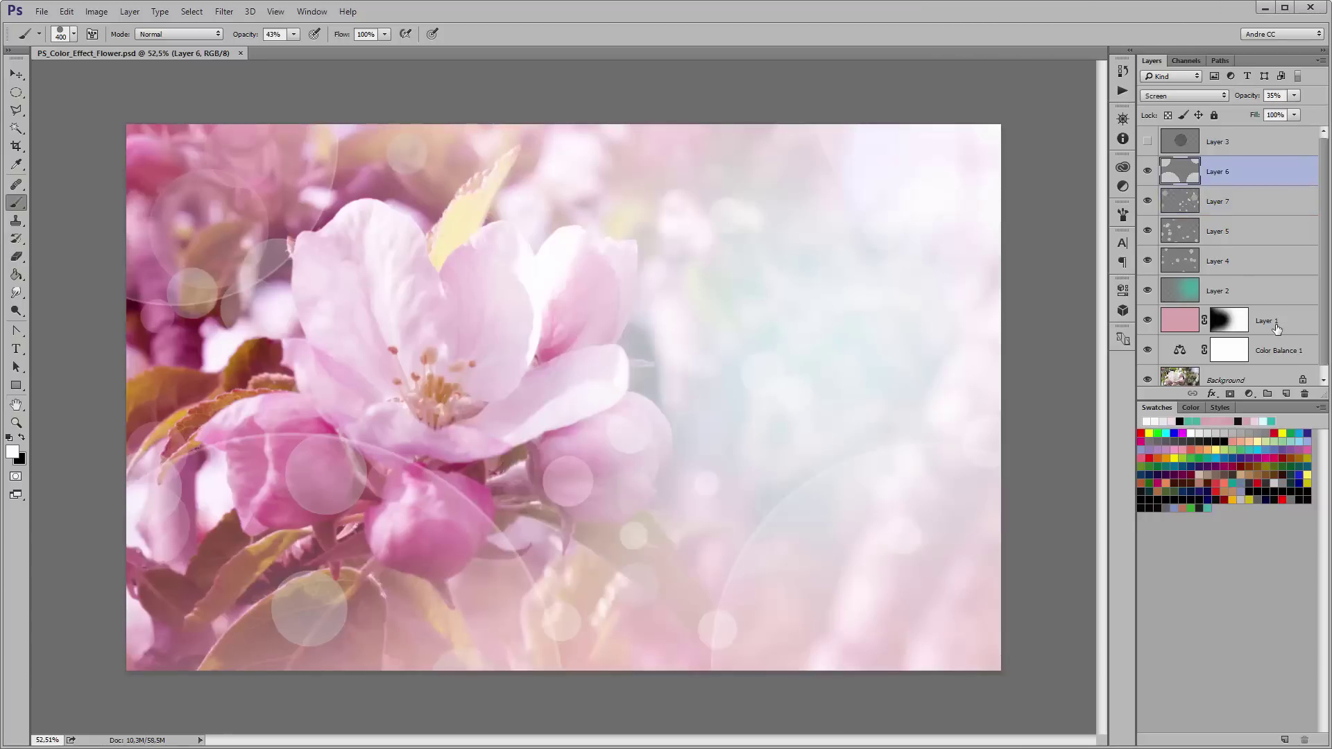
Apply a midtone Color Balance of −4, 0, +37 to pink fill Layer 1.
key(ctrl+0)
click(1189, 327)
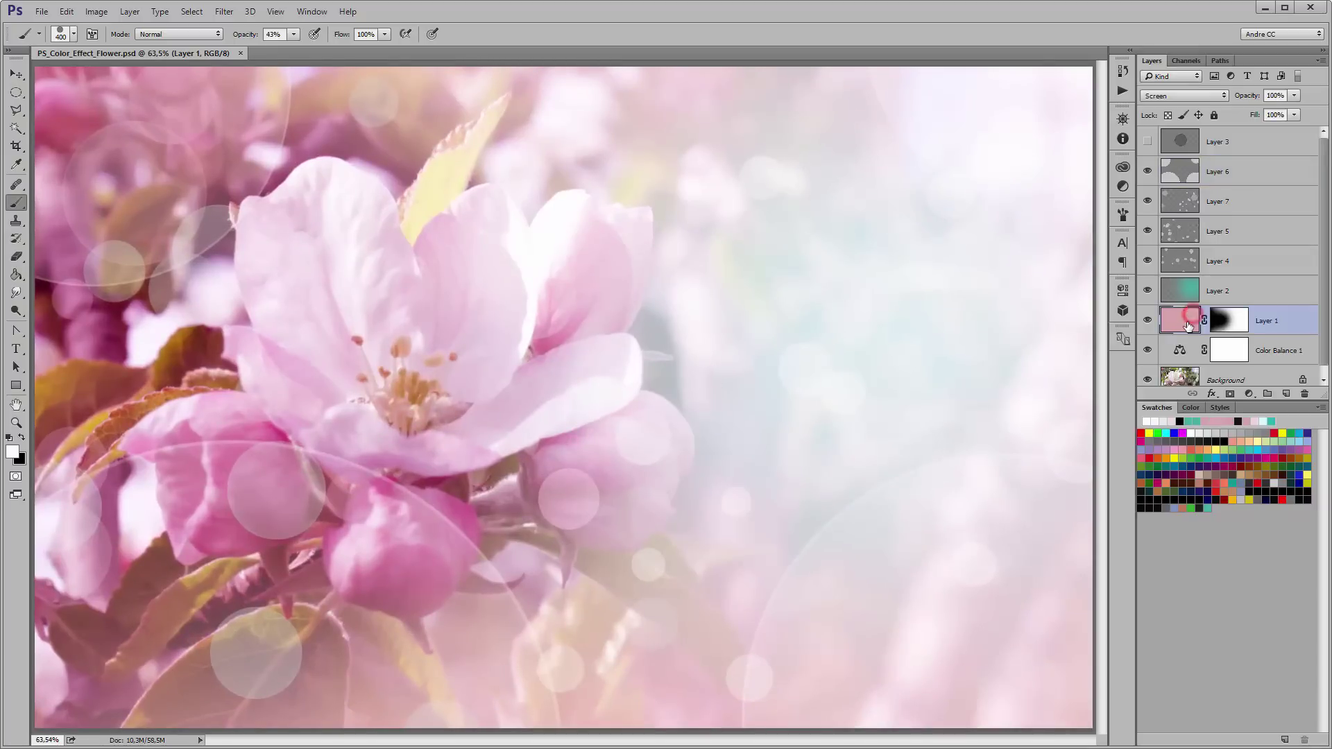
click(1147, 320)
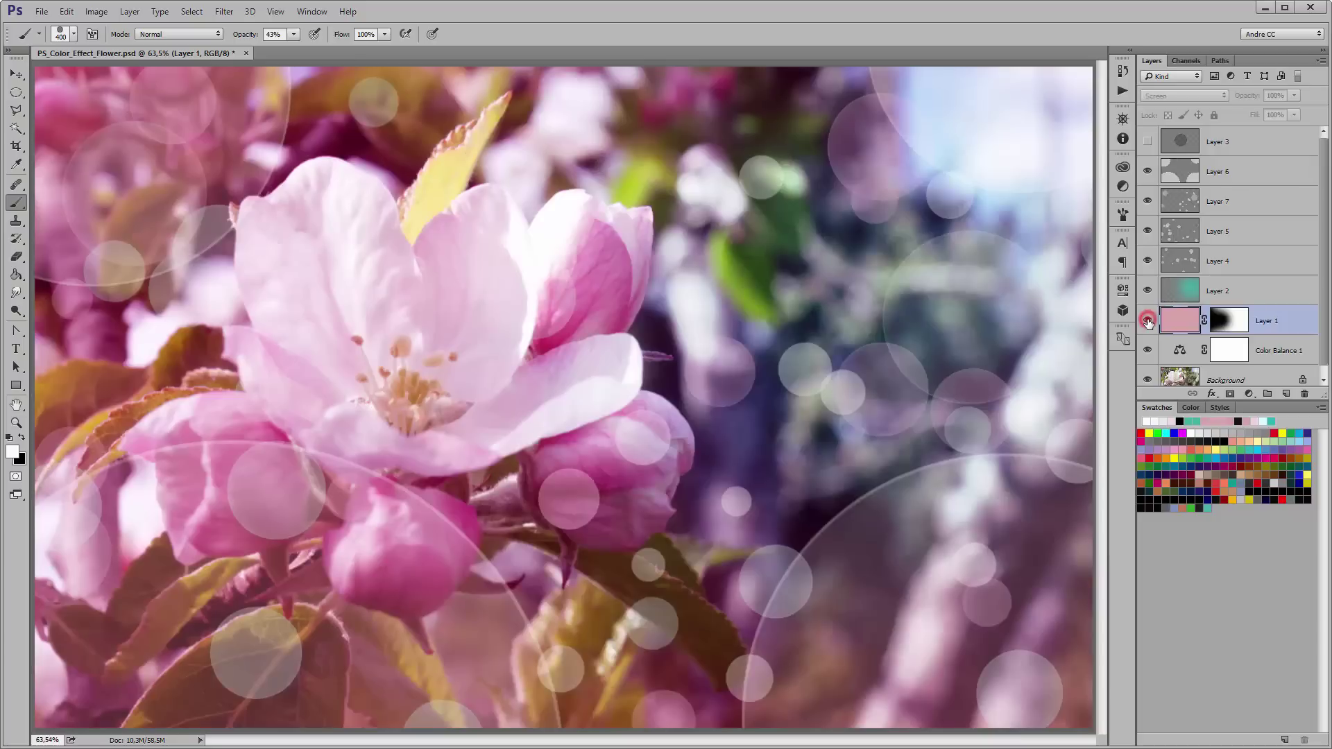
click(97, 13)
mouse_move(117, 47)
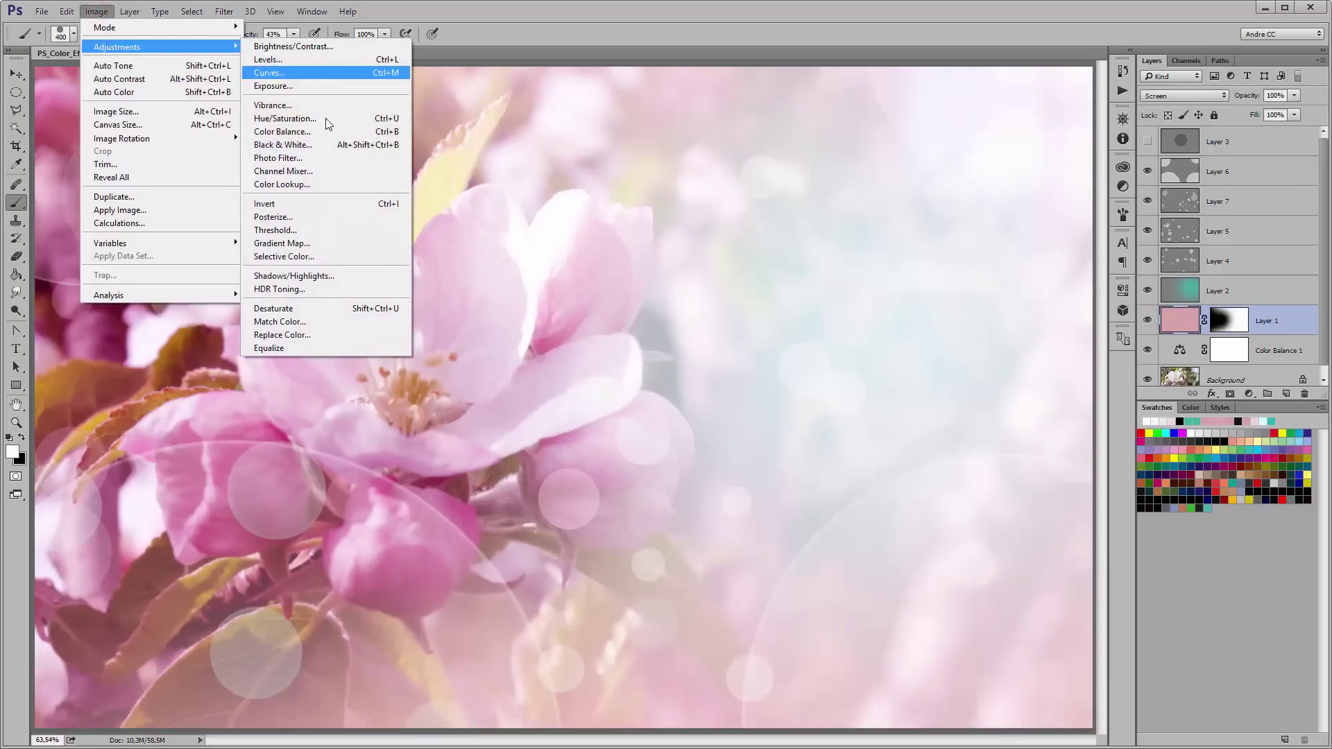
click(281, 134)
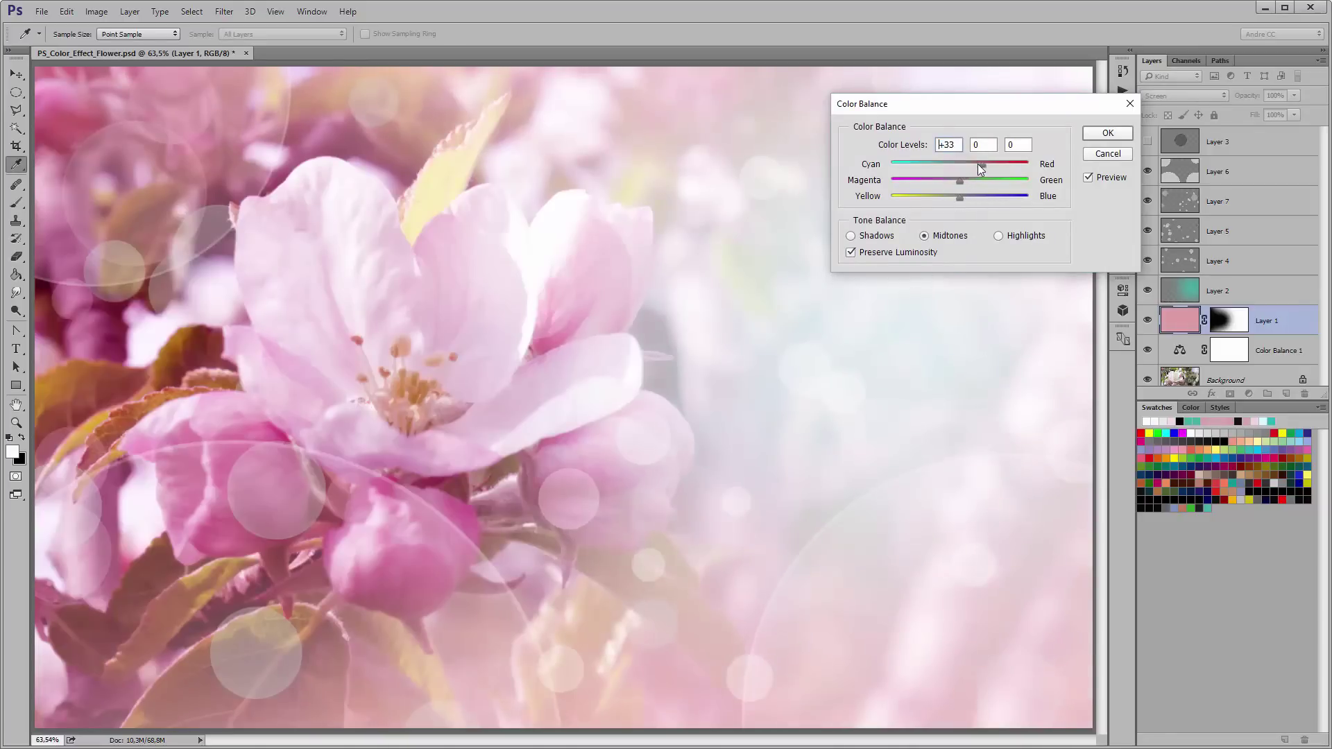
mouse_move(959, 198)
mouse_down()
mouse_move(985, 197)
mouse_move(956, 162)
mouse_up()
click(1108, 134)
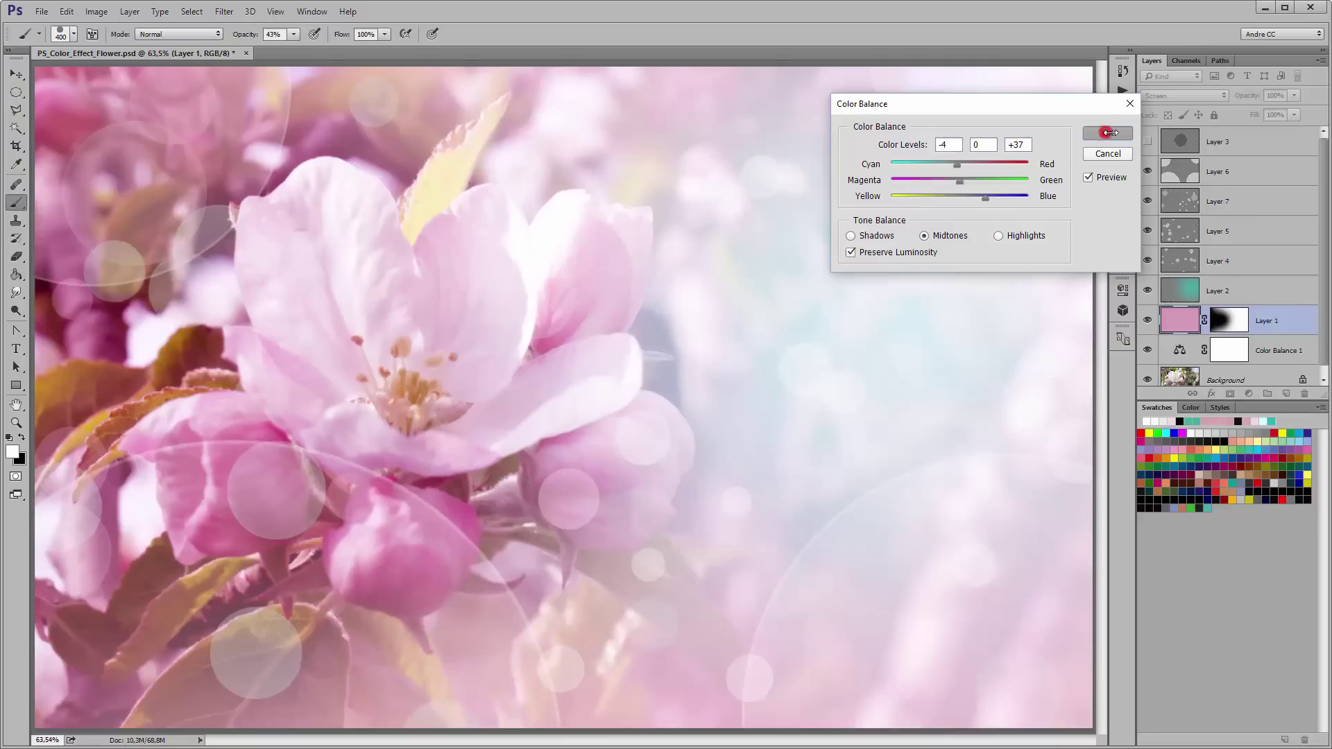
Add a Curves layer above Layer 6, lowering the shadows and raising the highlights.
click(1250, 172)
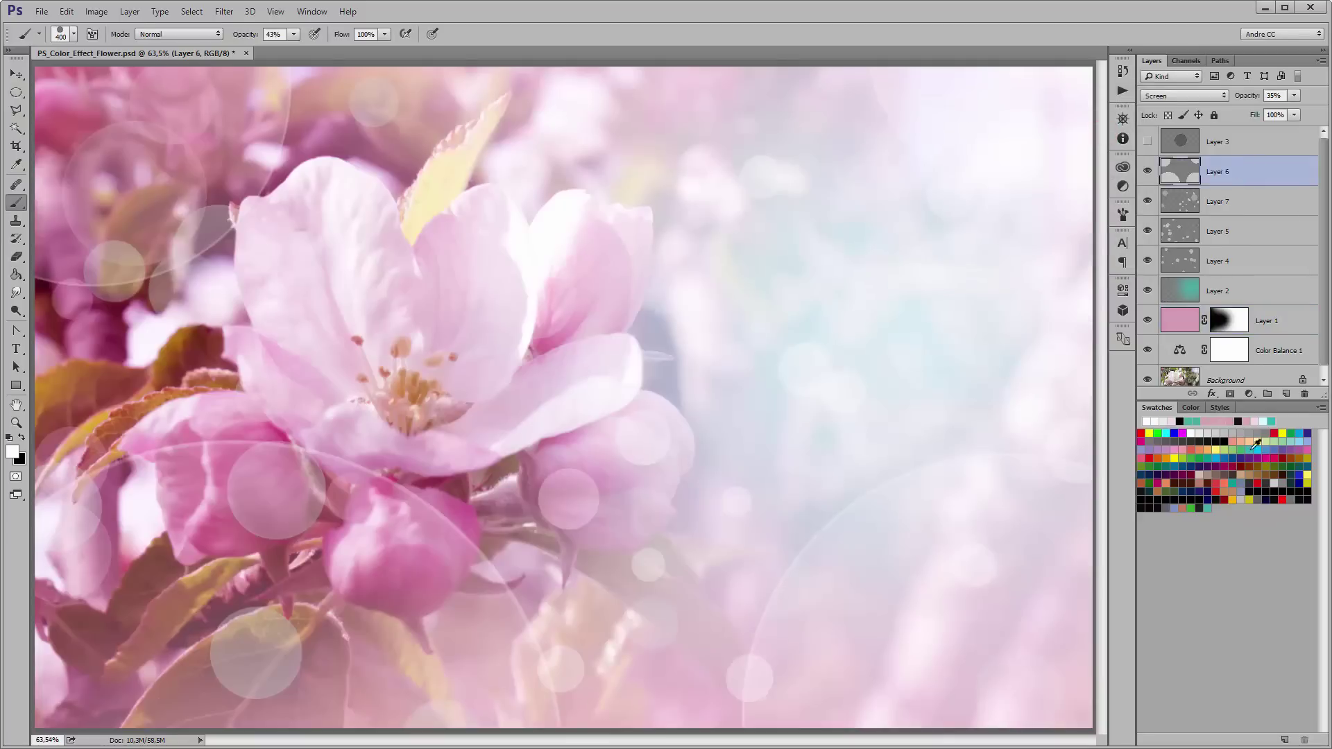
click(1250, 393)
click(1229, 491)
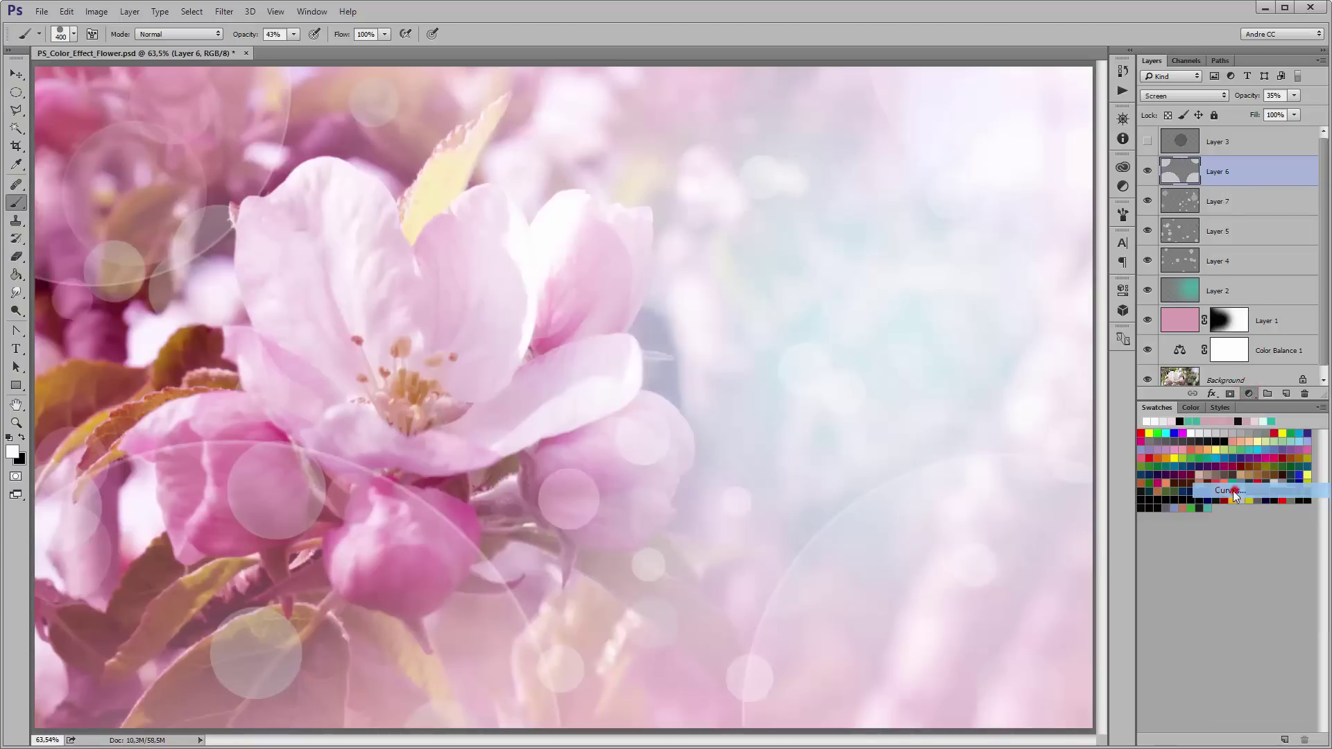
drag(973, 467, 976, 471)
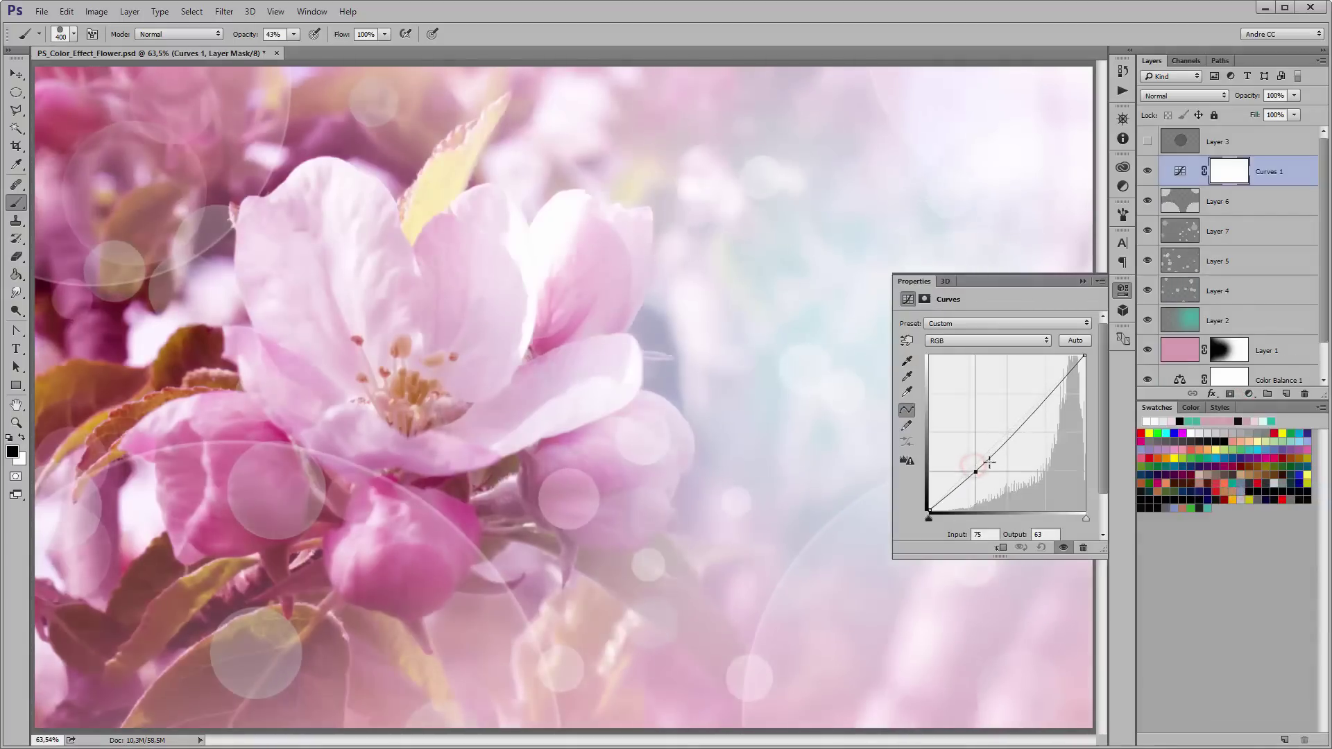
drag(1049, 398, 1043, 388)
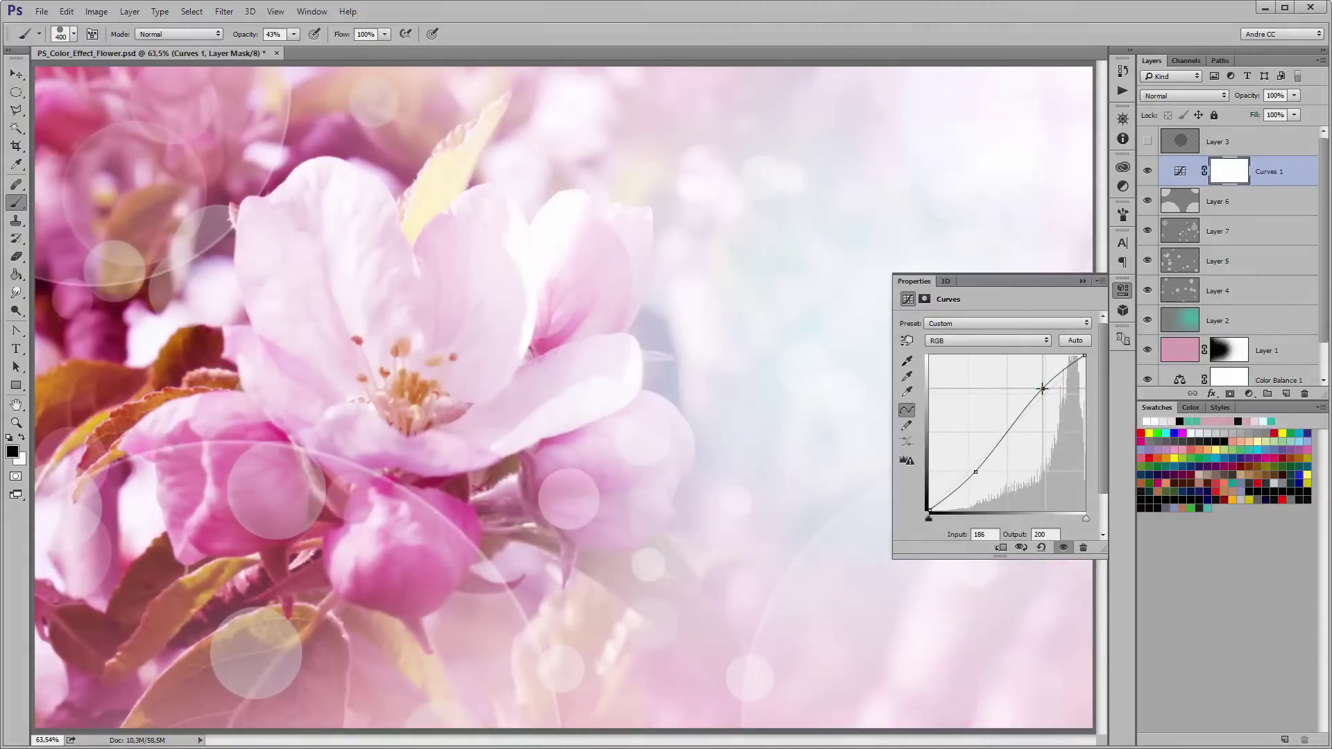
click(1081, 281)
click(1149, 170)
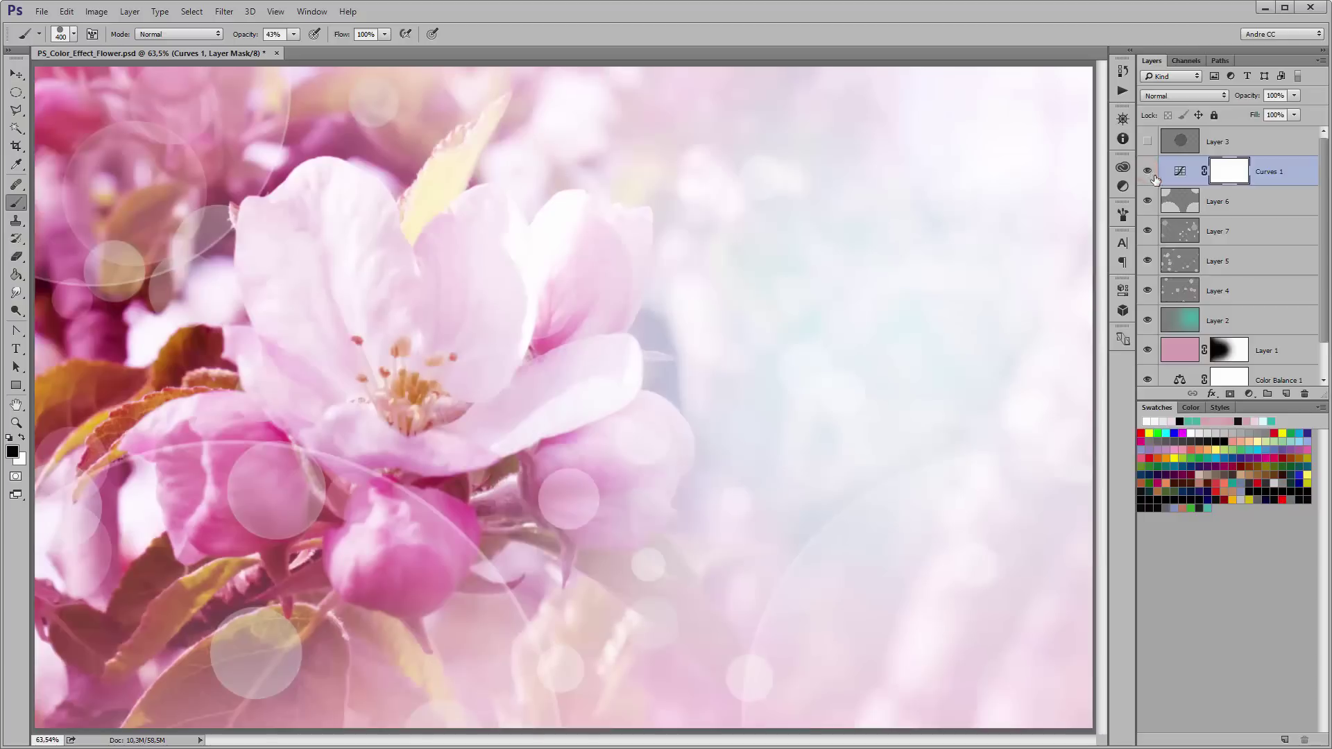